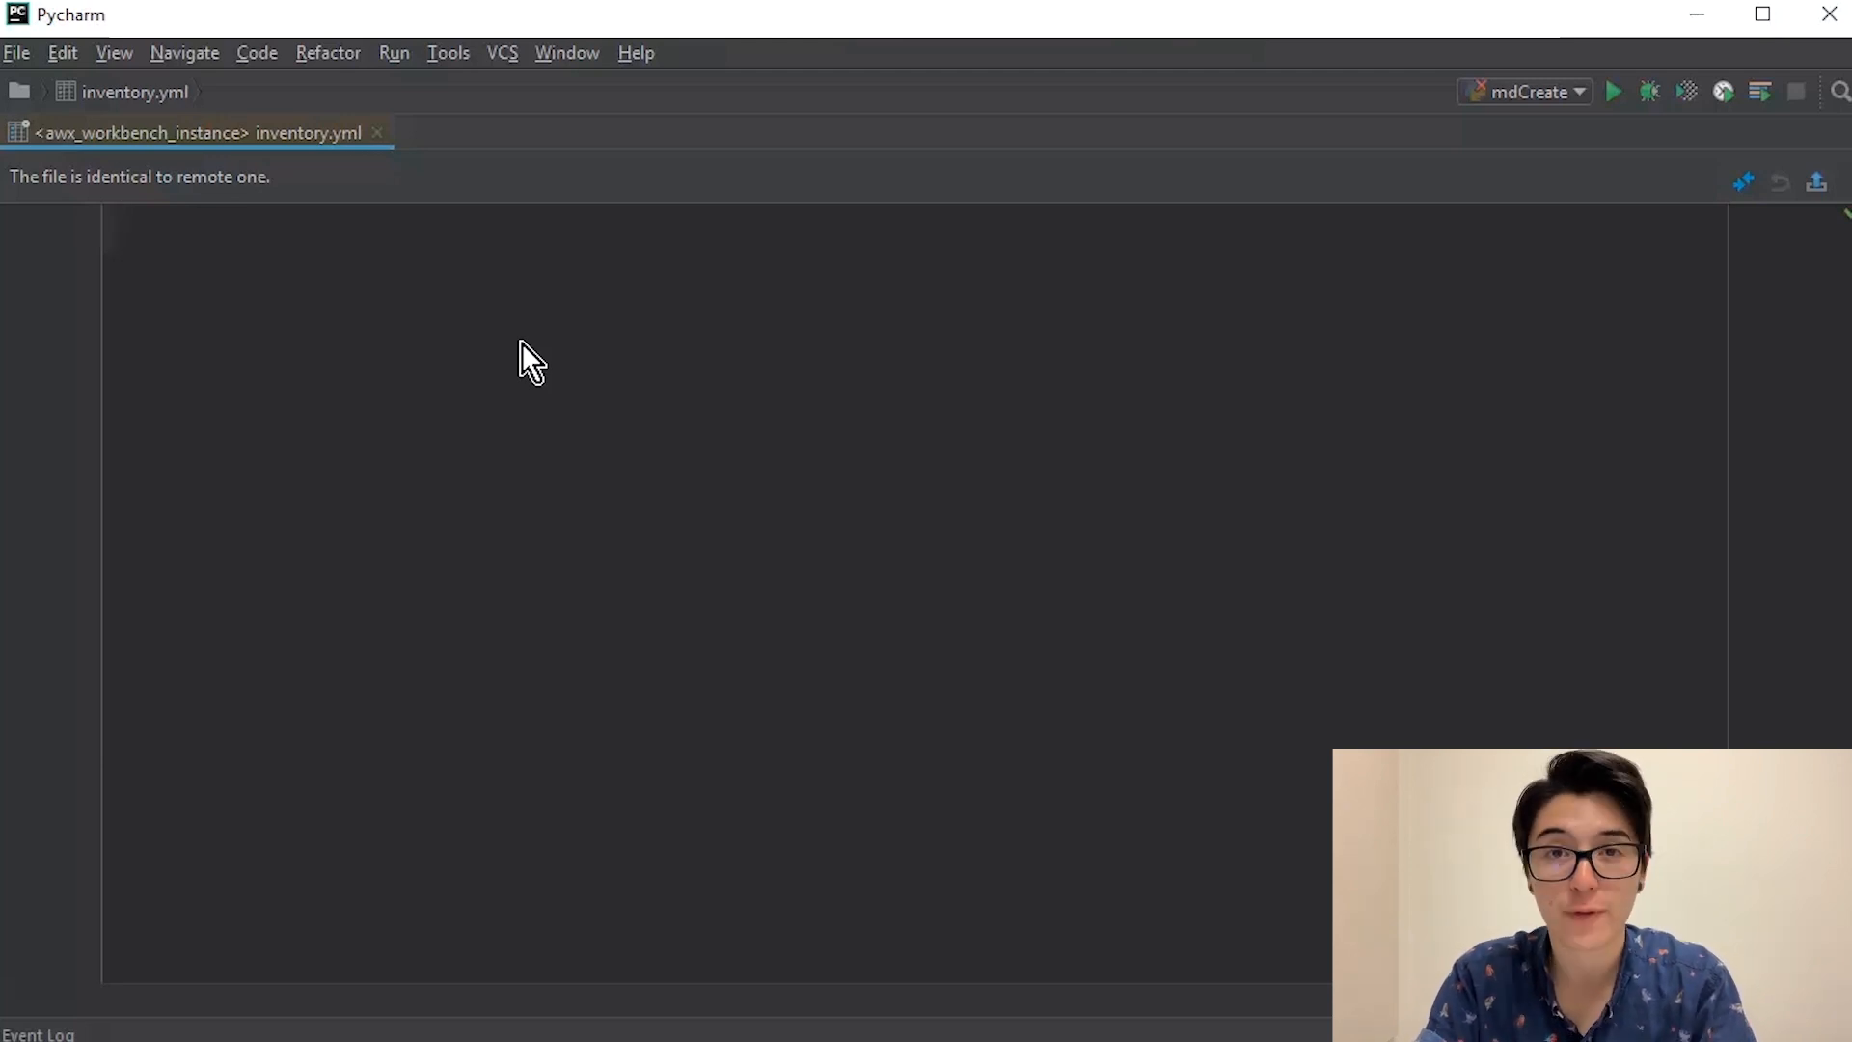
{"action": "type", "text": "all:"}
Write the all/hosts YAML skeleton with Switch1 and Switch2 entries
{"action": "key", "text": "Return"}
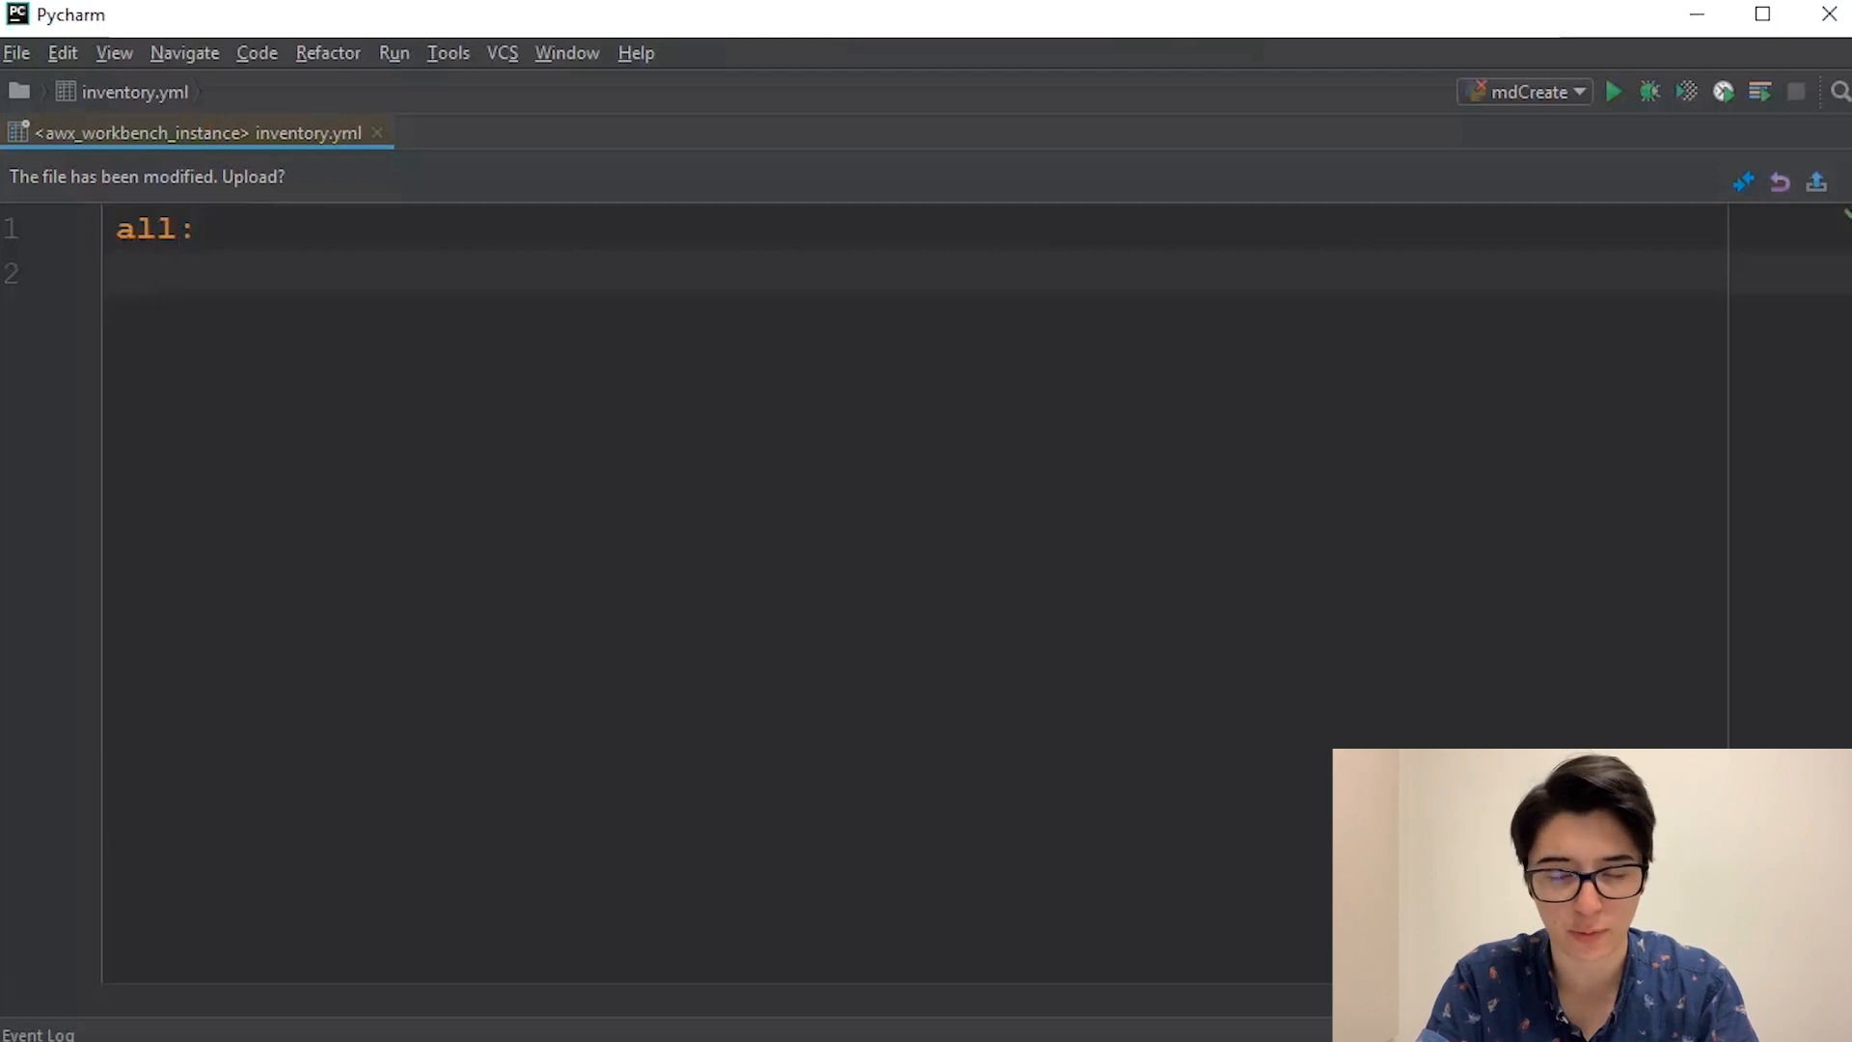
{"action": "type", "text": "hosts:"}
{"action": "key", "text": "Return"}
{"action": "type", "text": "switch1"}
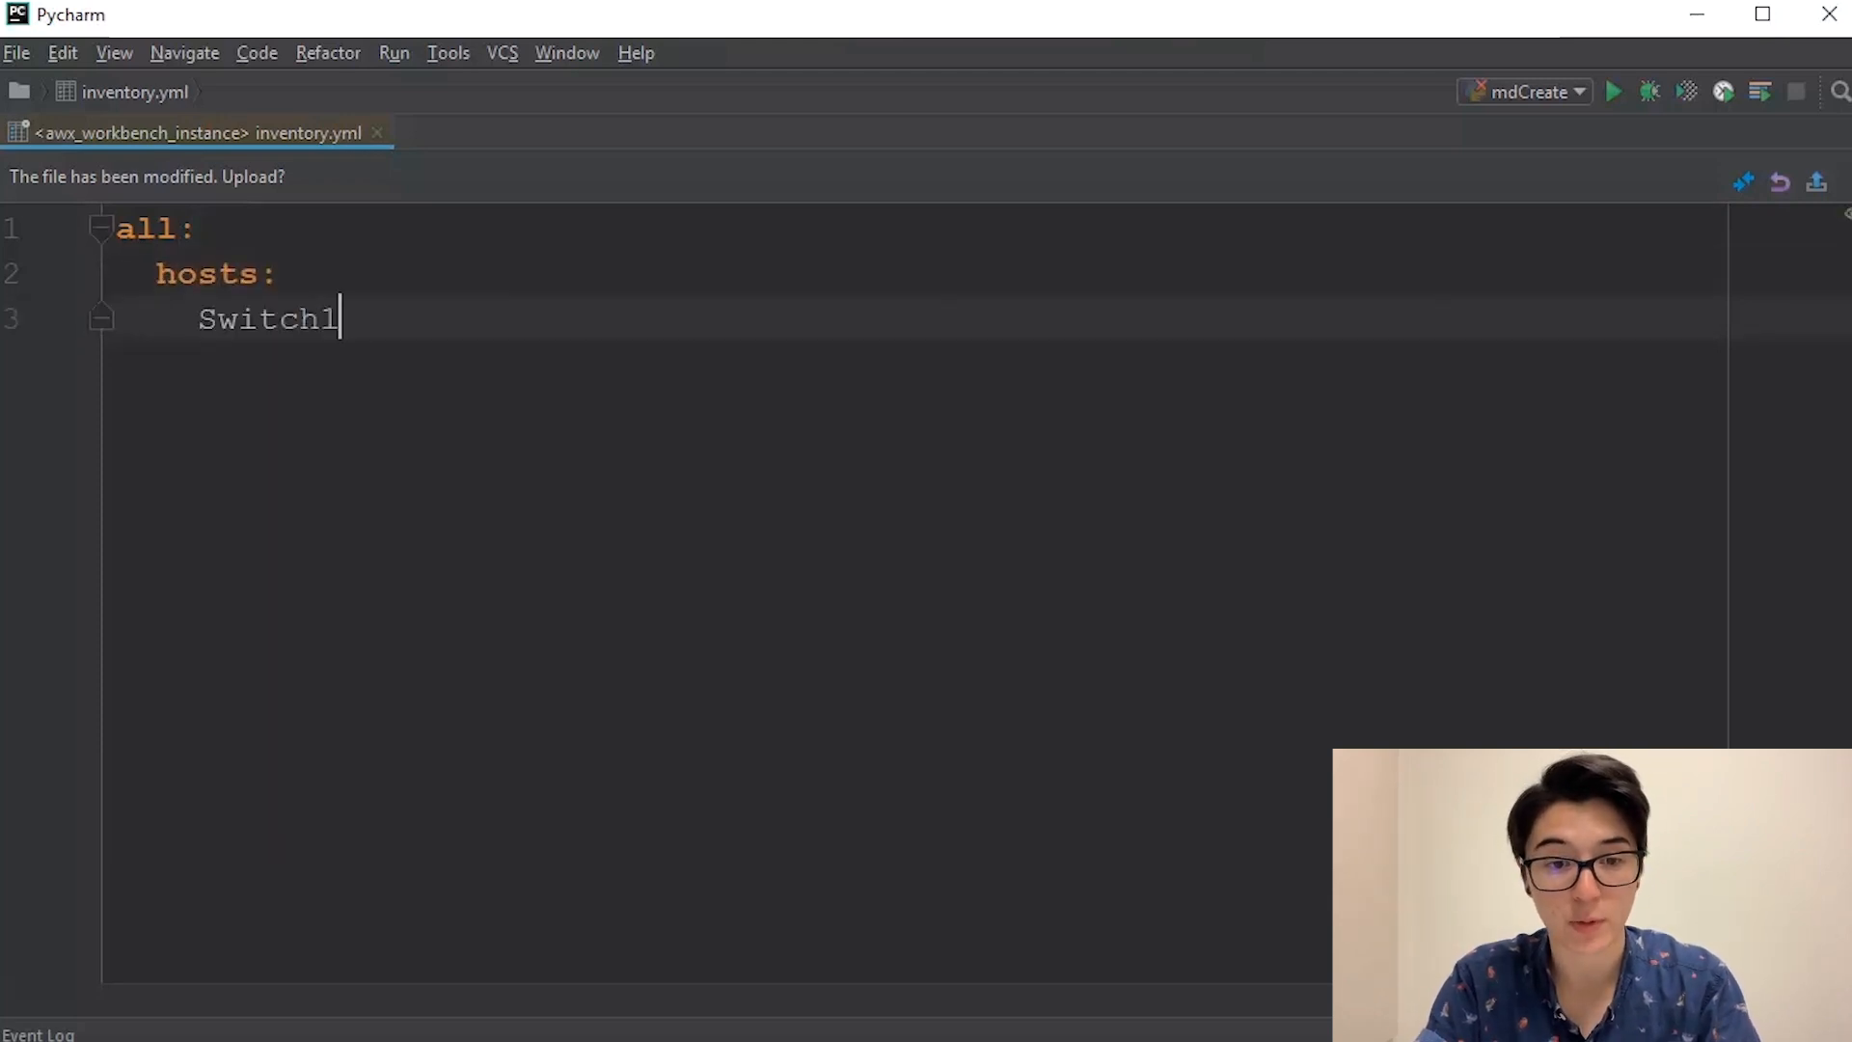
{"action": "type", "text": ":"}
{"action": "key", "text": "Return"}
{"action": "type", "text": "Switch"}
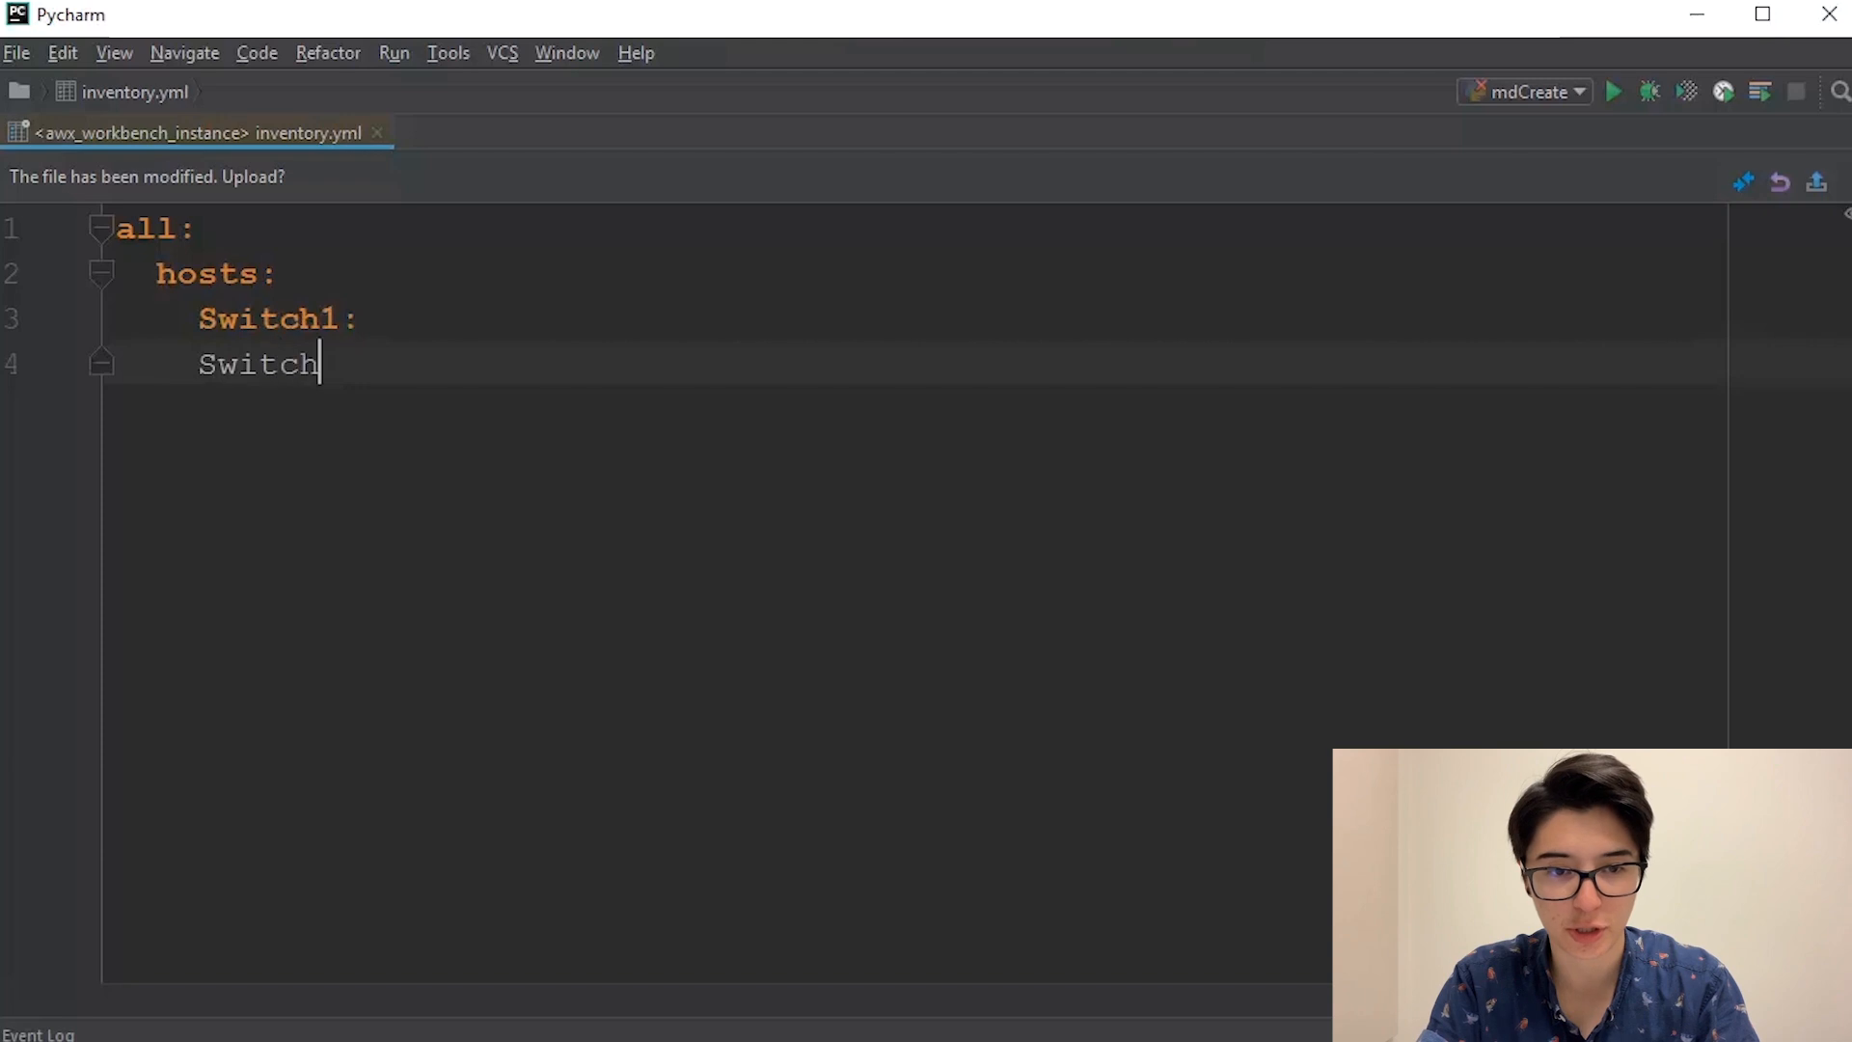
{"action": "type", "text": "2:"}
{"action": "key", "text": "Up"}
{"action": "key", "text": "End"}
{"action": "key", "text": "Return"}
{"action": "type", "text": "ansib"}
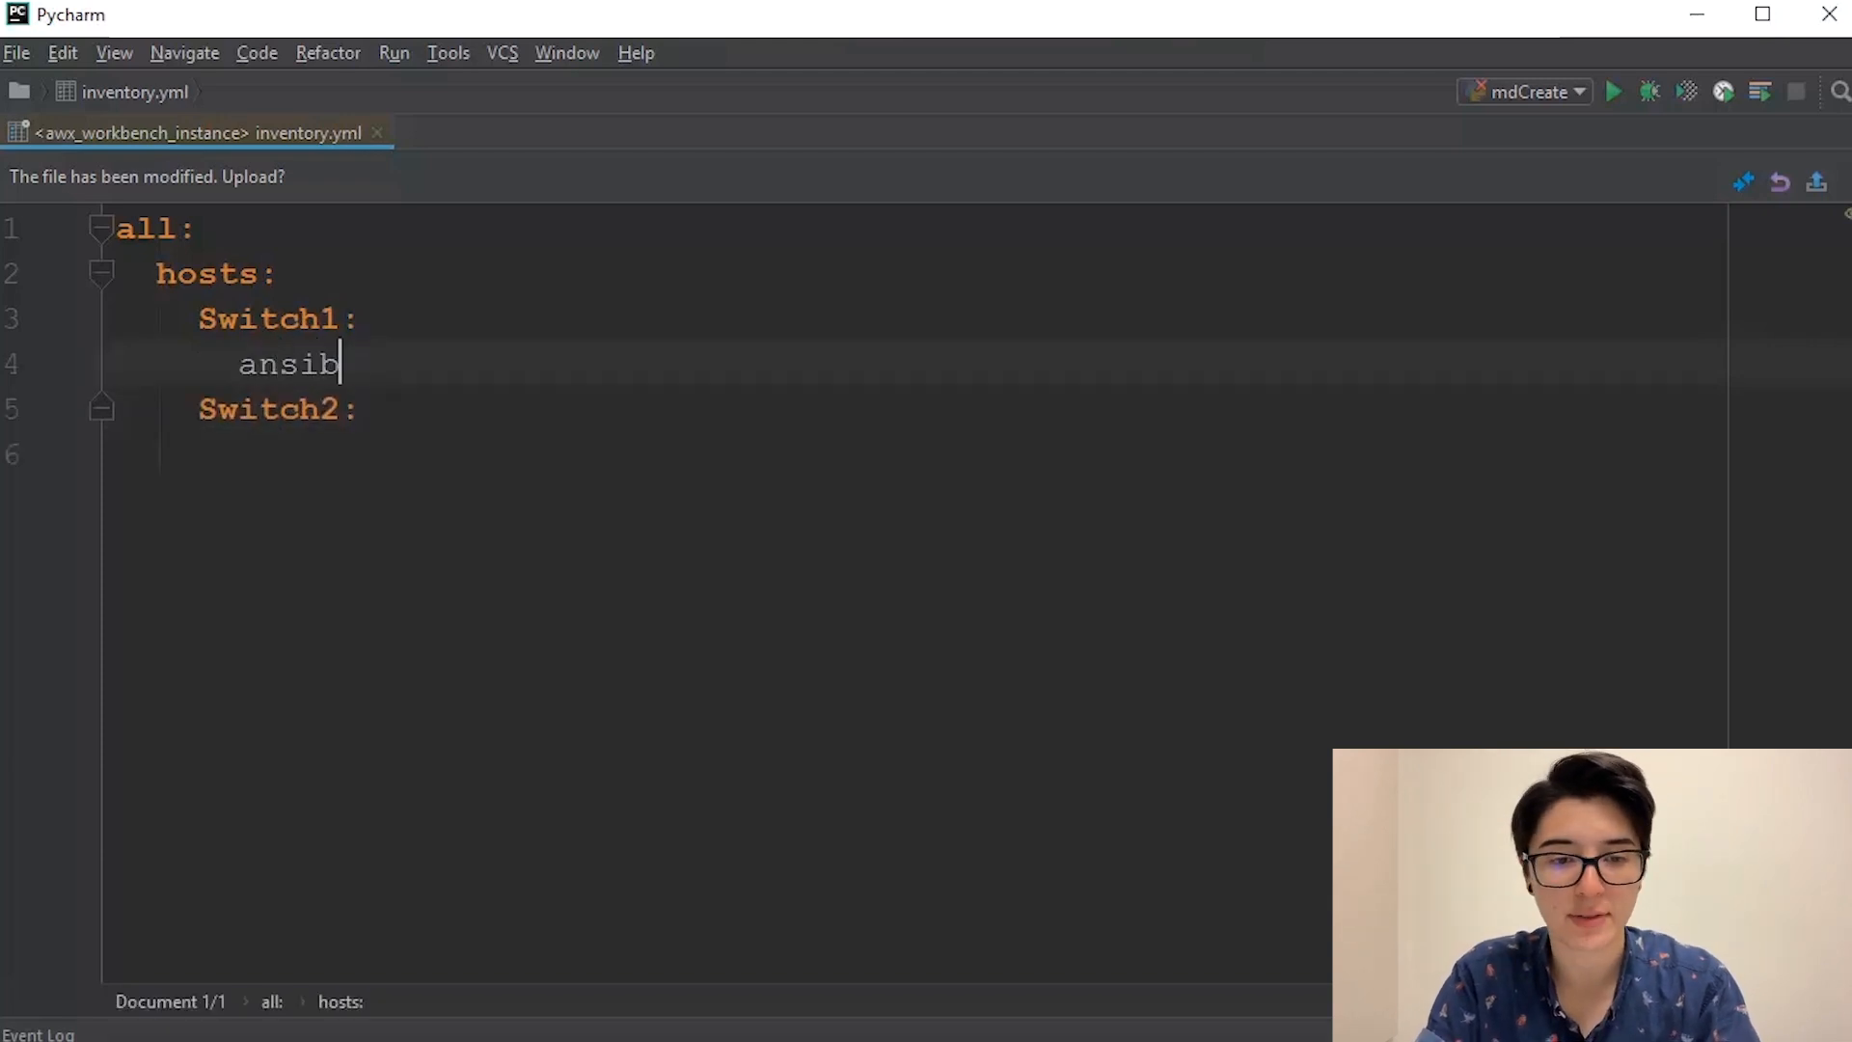
{"action": "type", "text": "le_host: 10.76.129.41"}
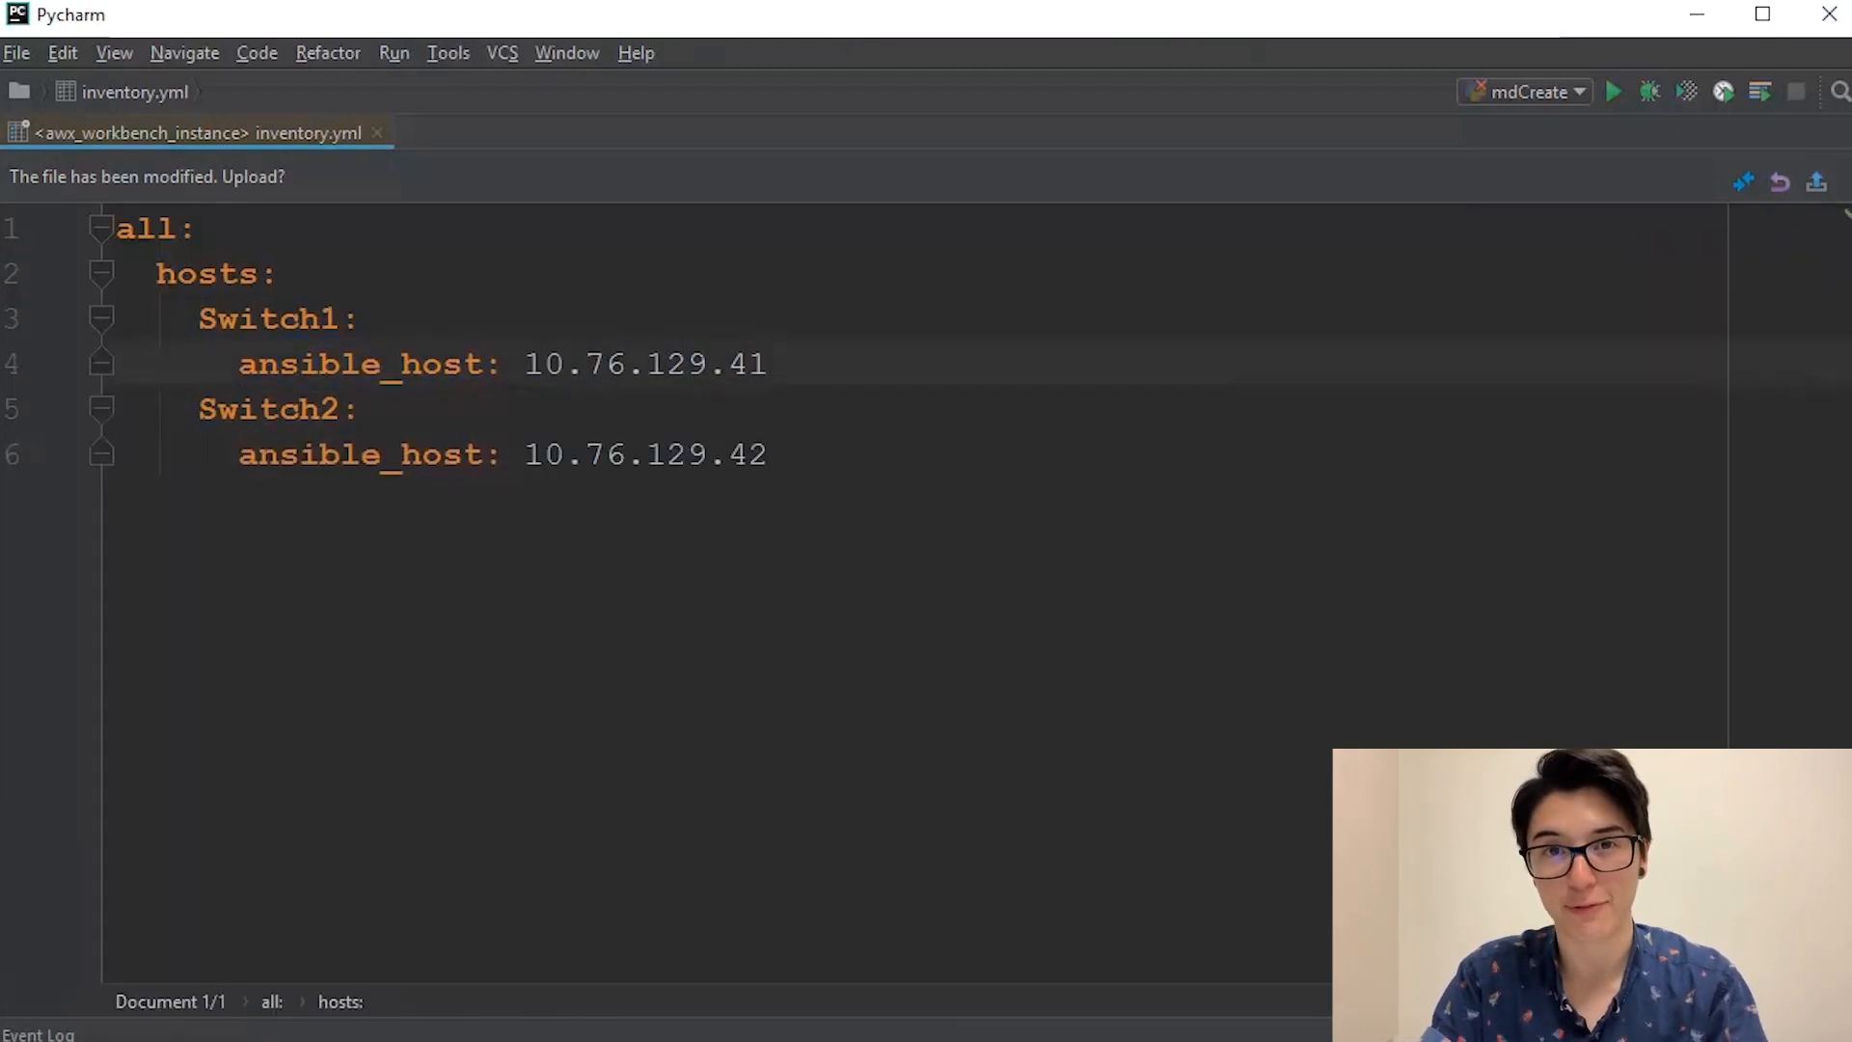
Give Switch1 its ansible_host, admin user and password, local connection and arubaoss network_os
{"action": "key", "text": "Return"}
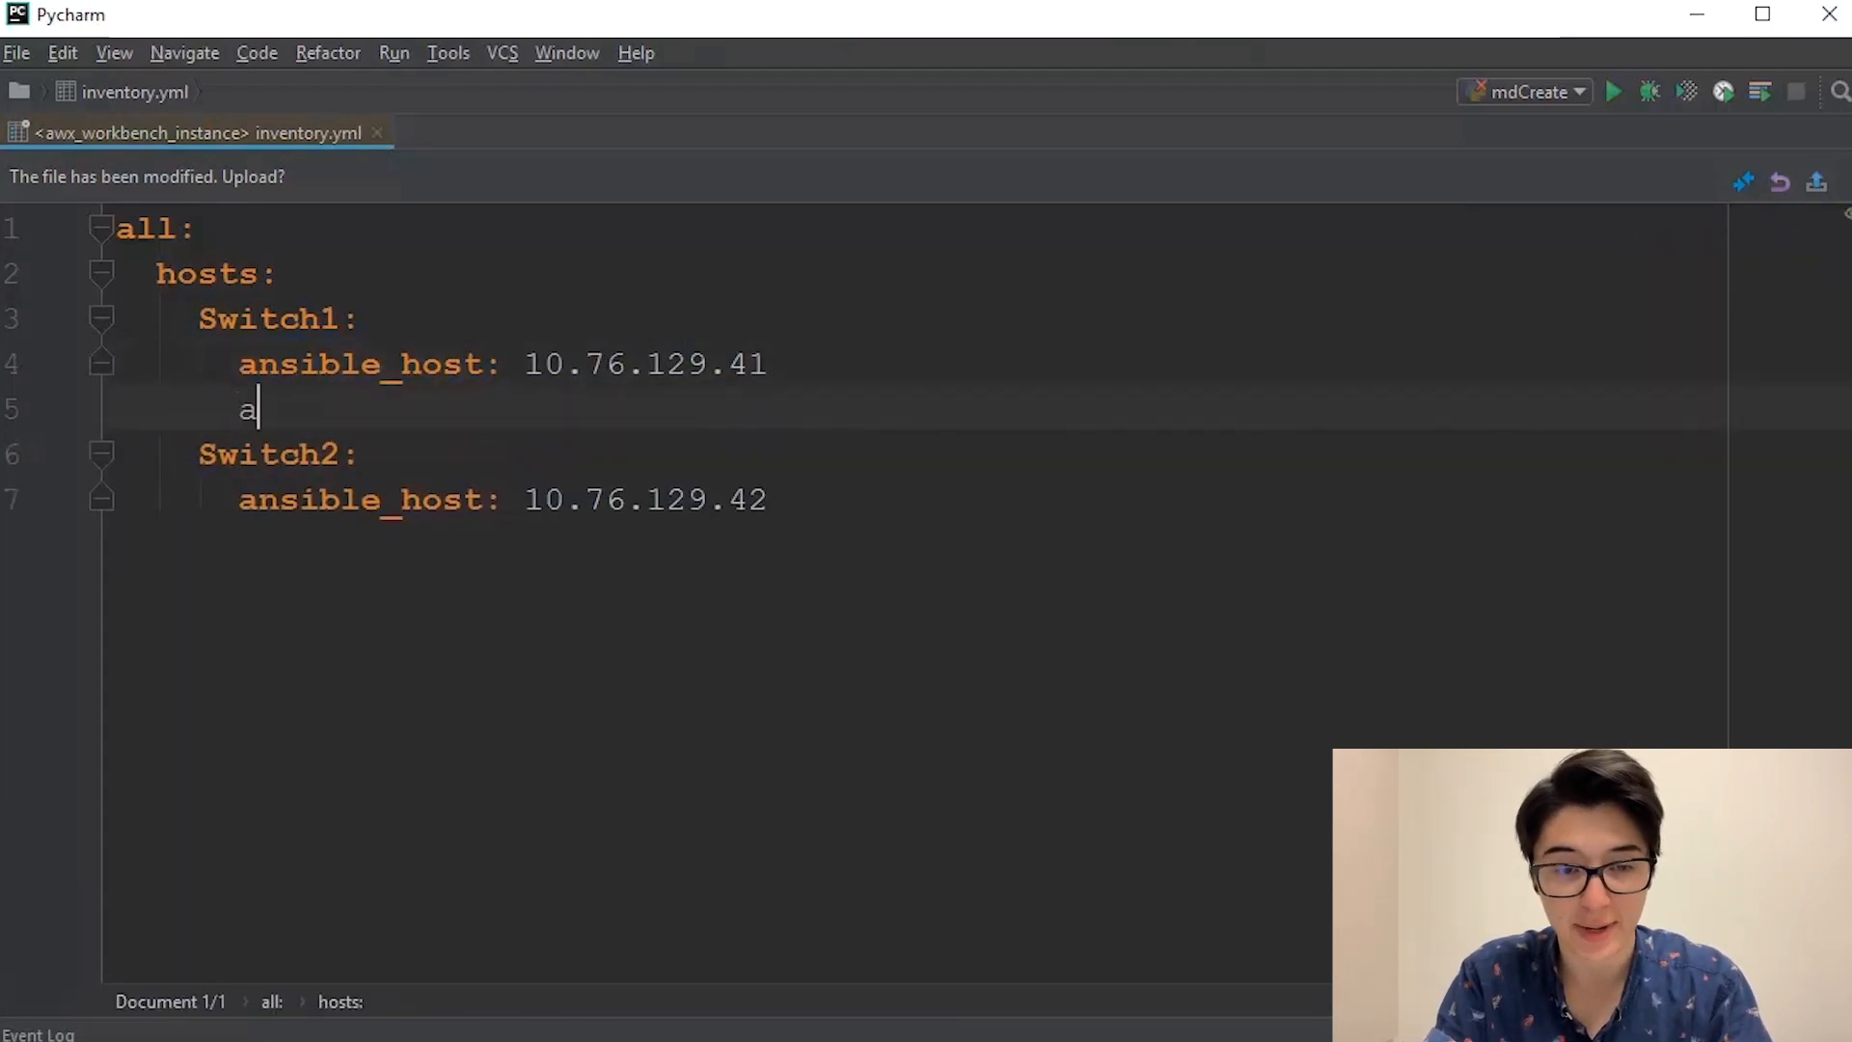
{"action": "key", "text": "Return"}
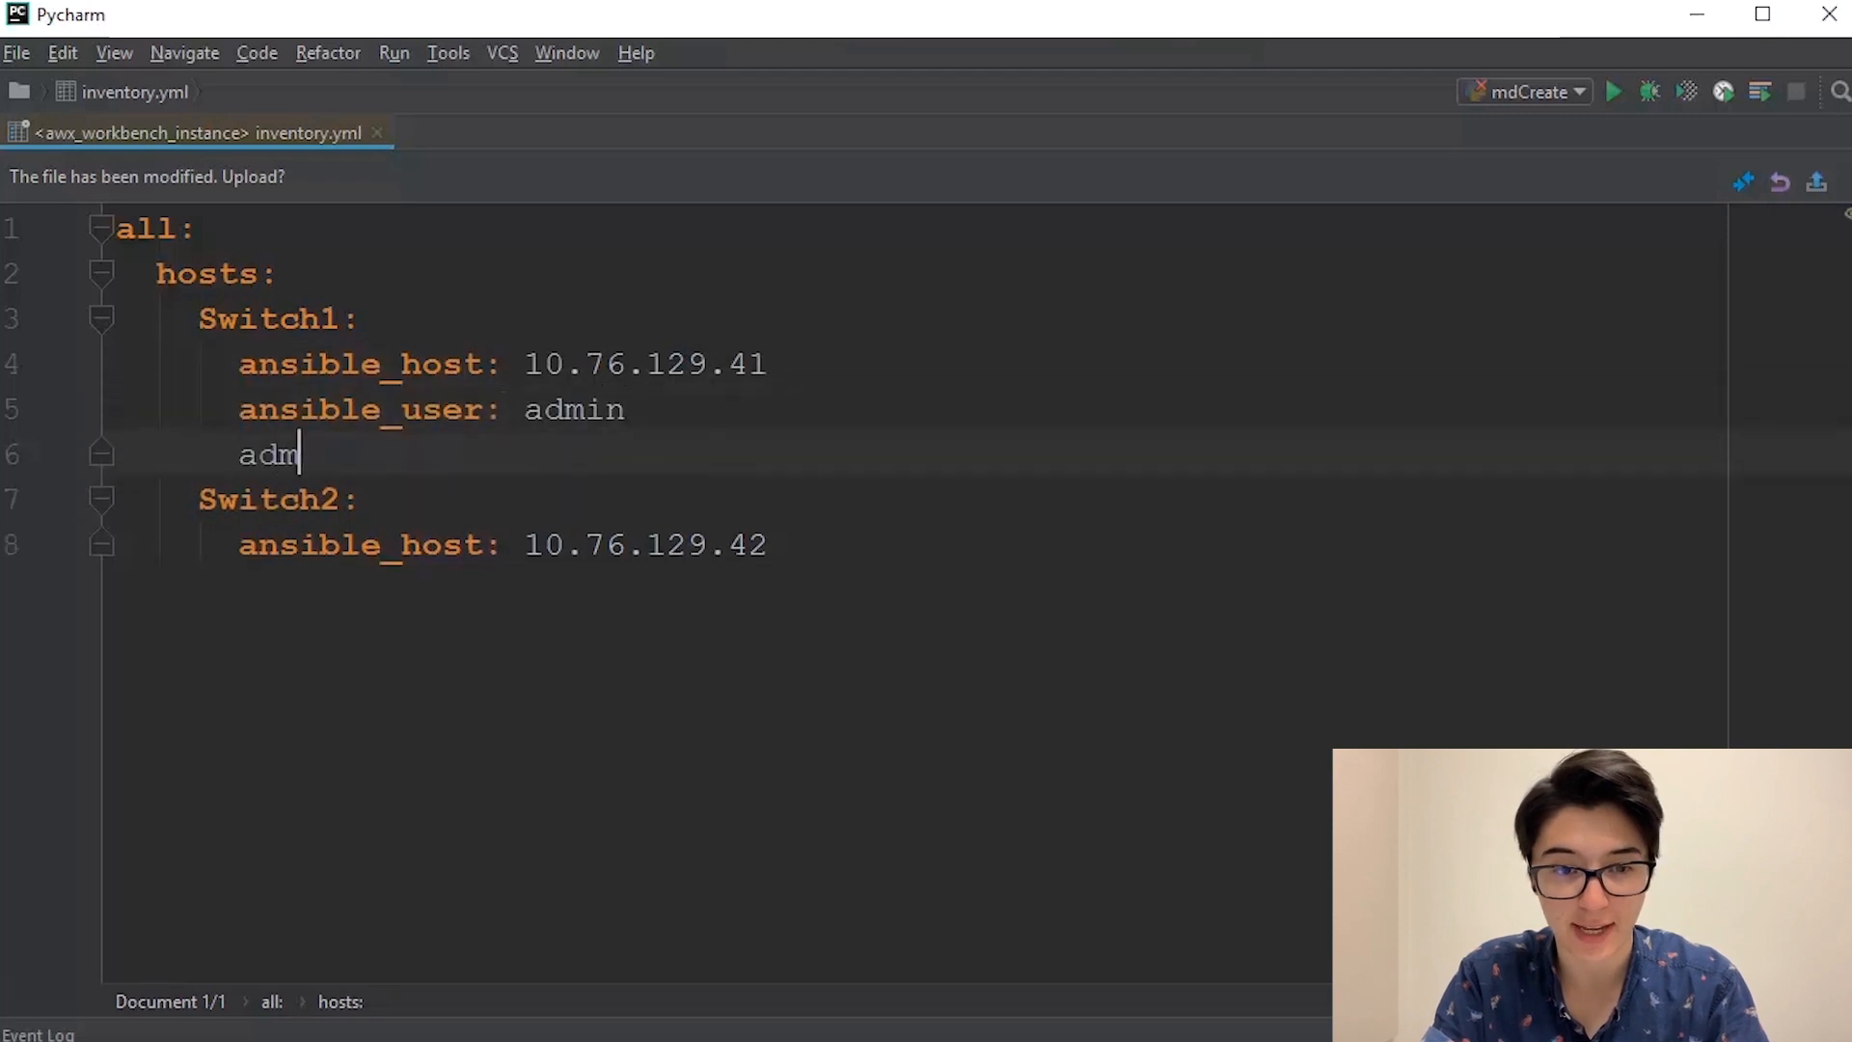
{"action": "key", "text": "BackSpace"}
{"action": "key", "text": "BackSpace"}
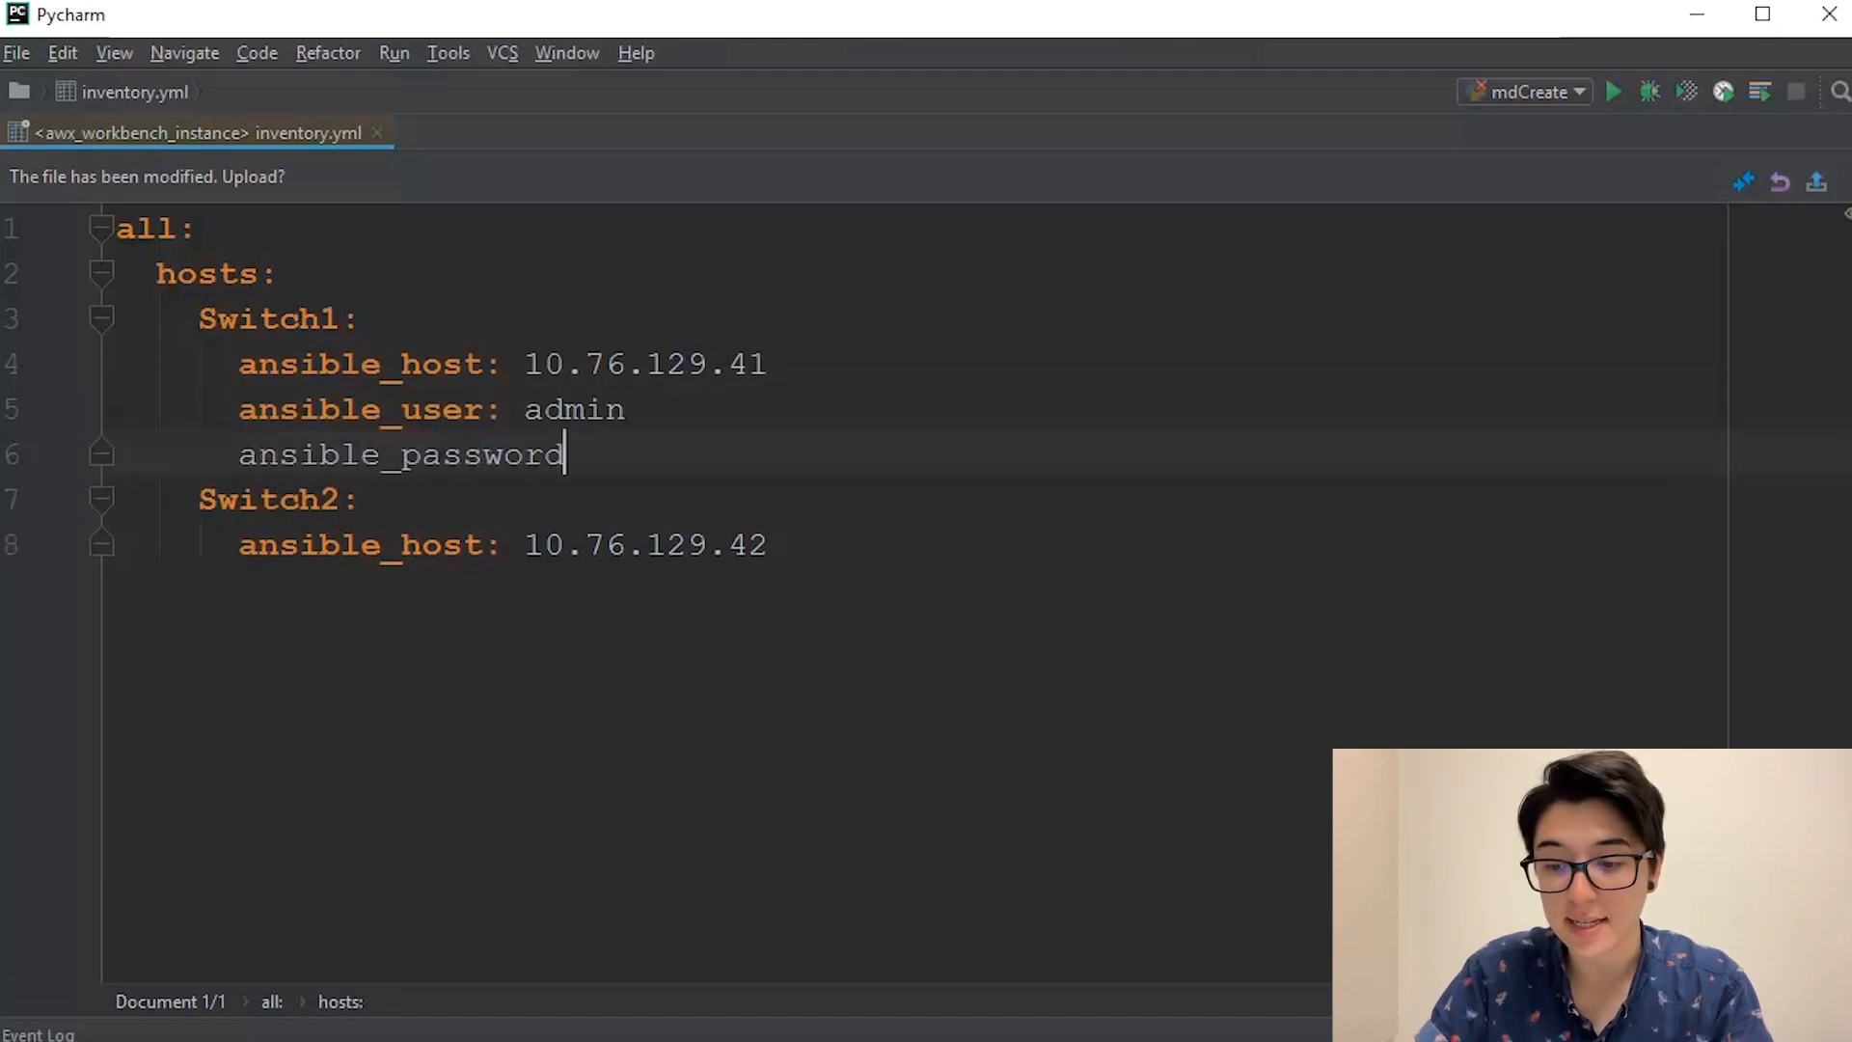
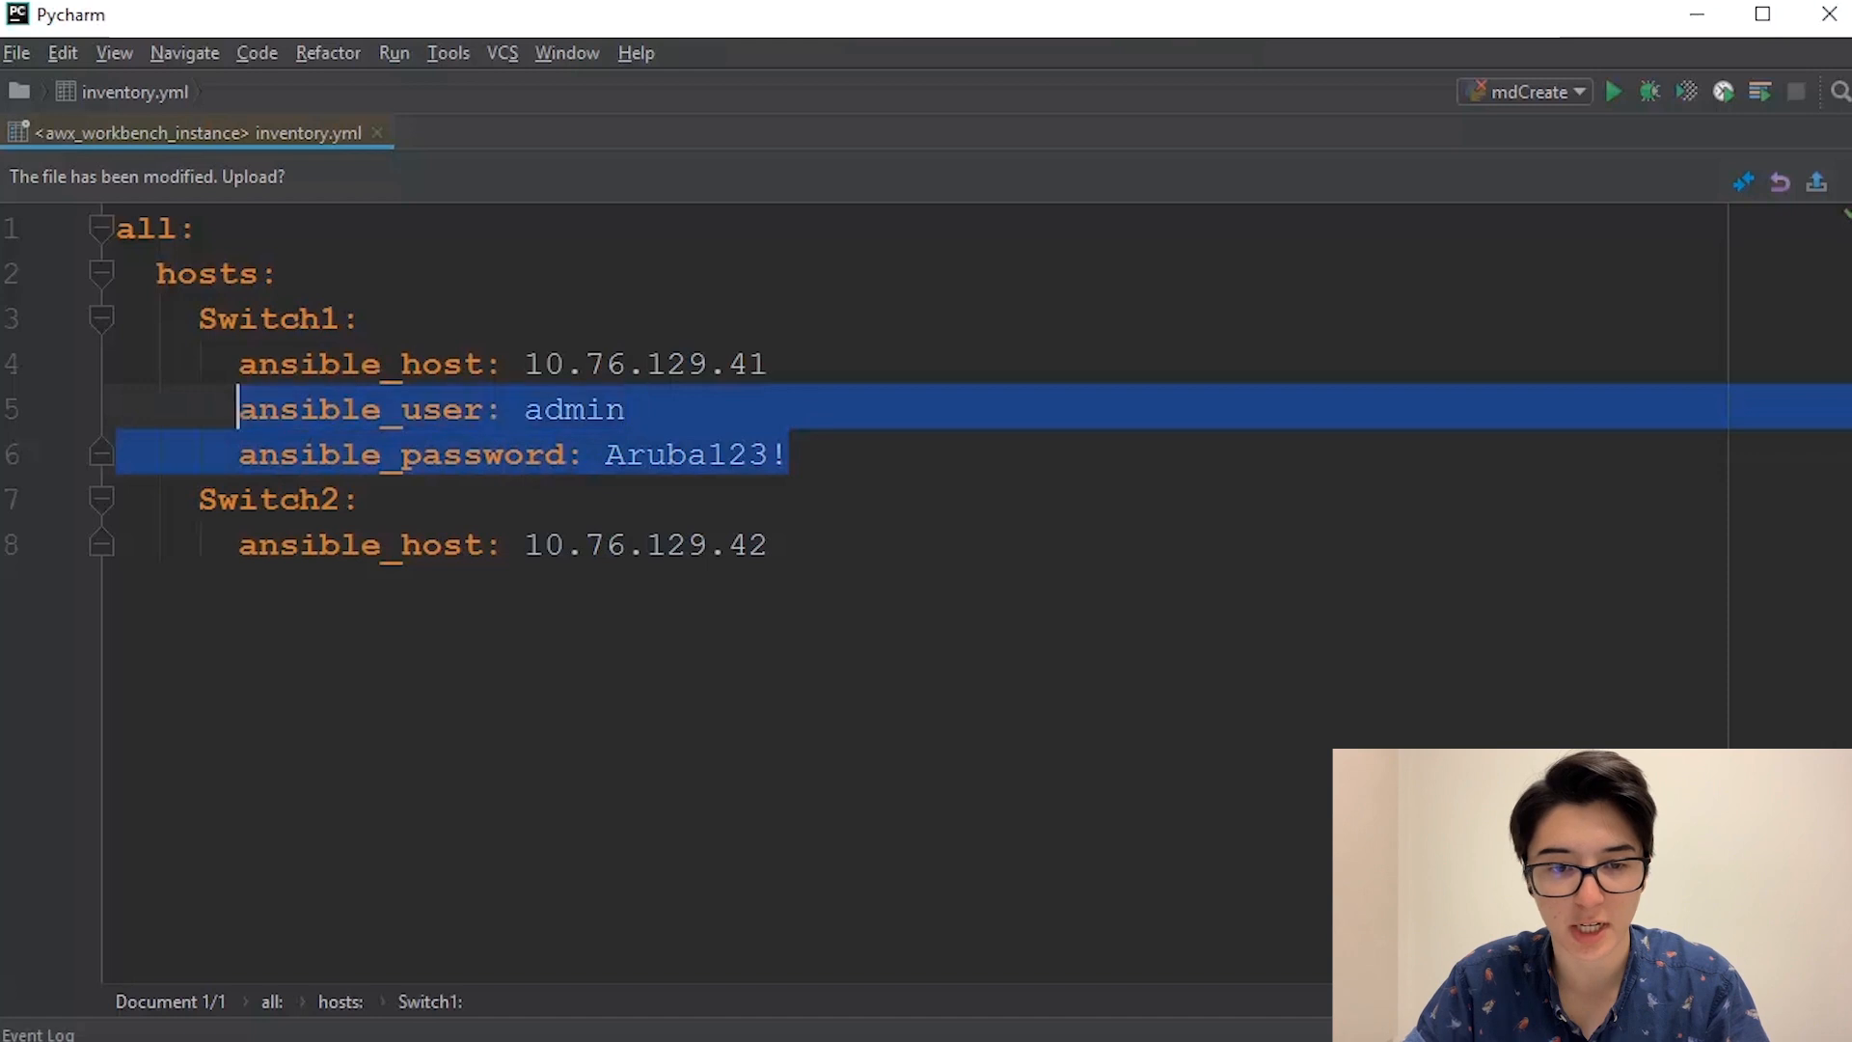
{"action": "key", "text": "Down"}
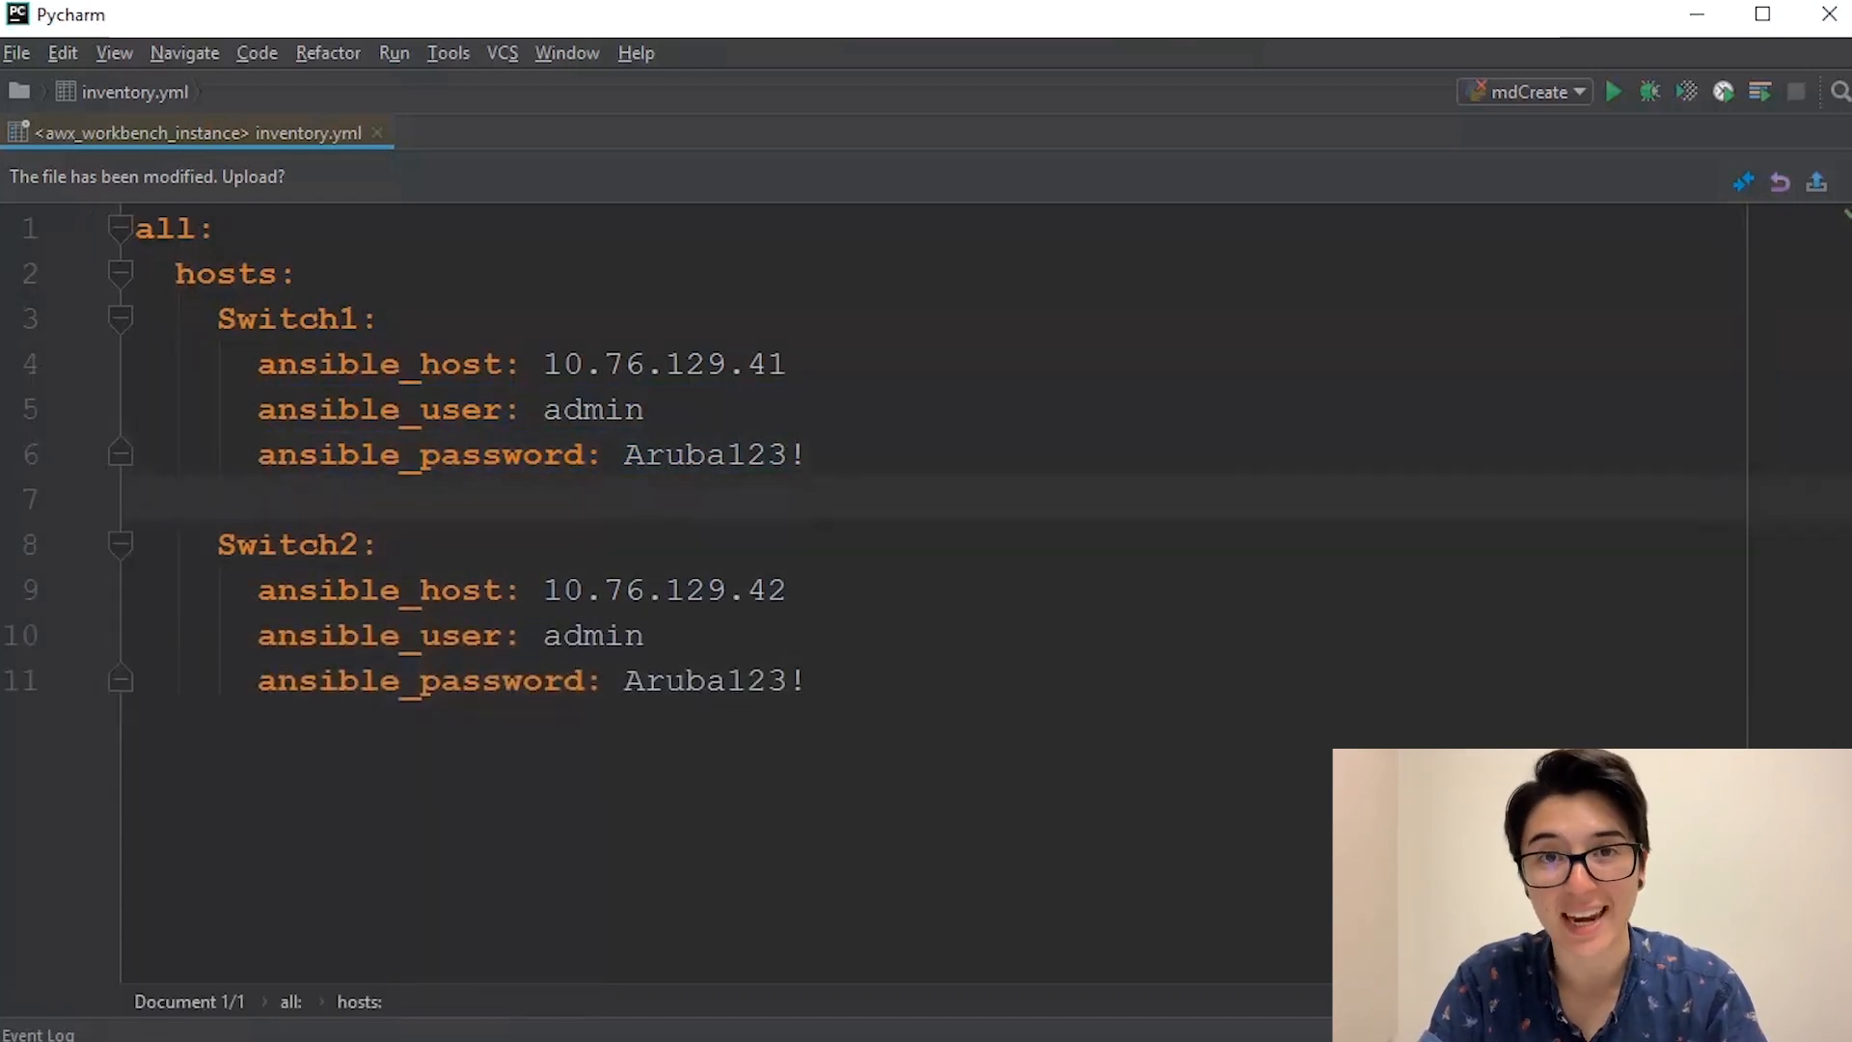
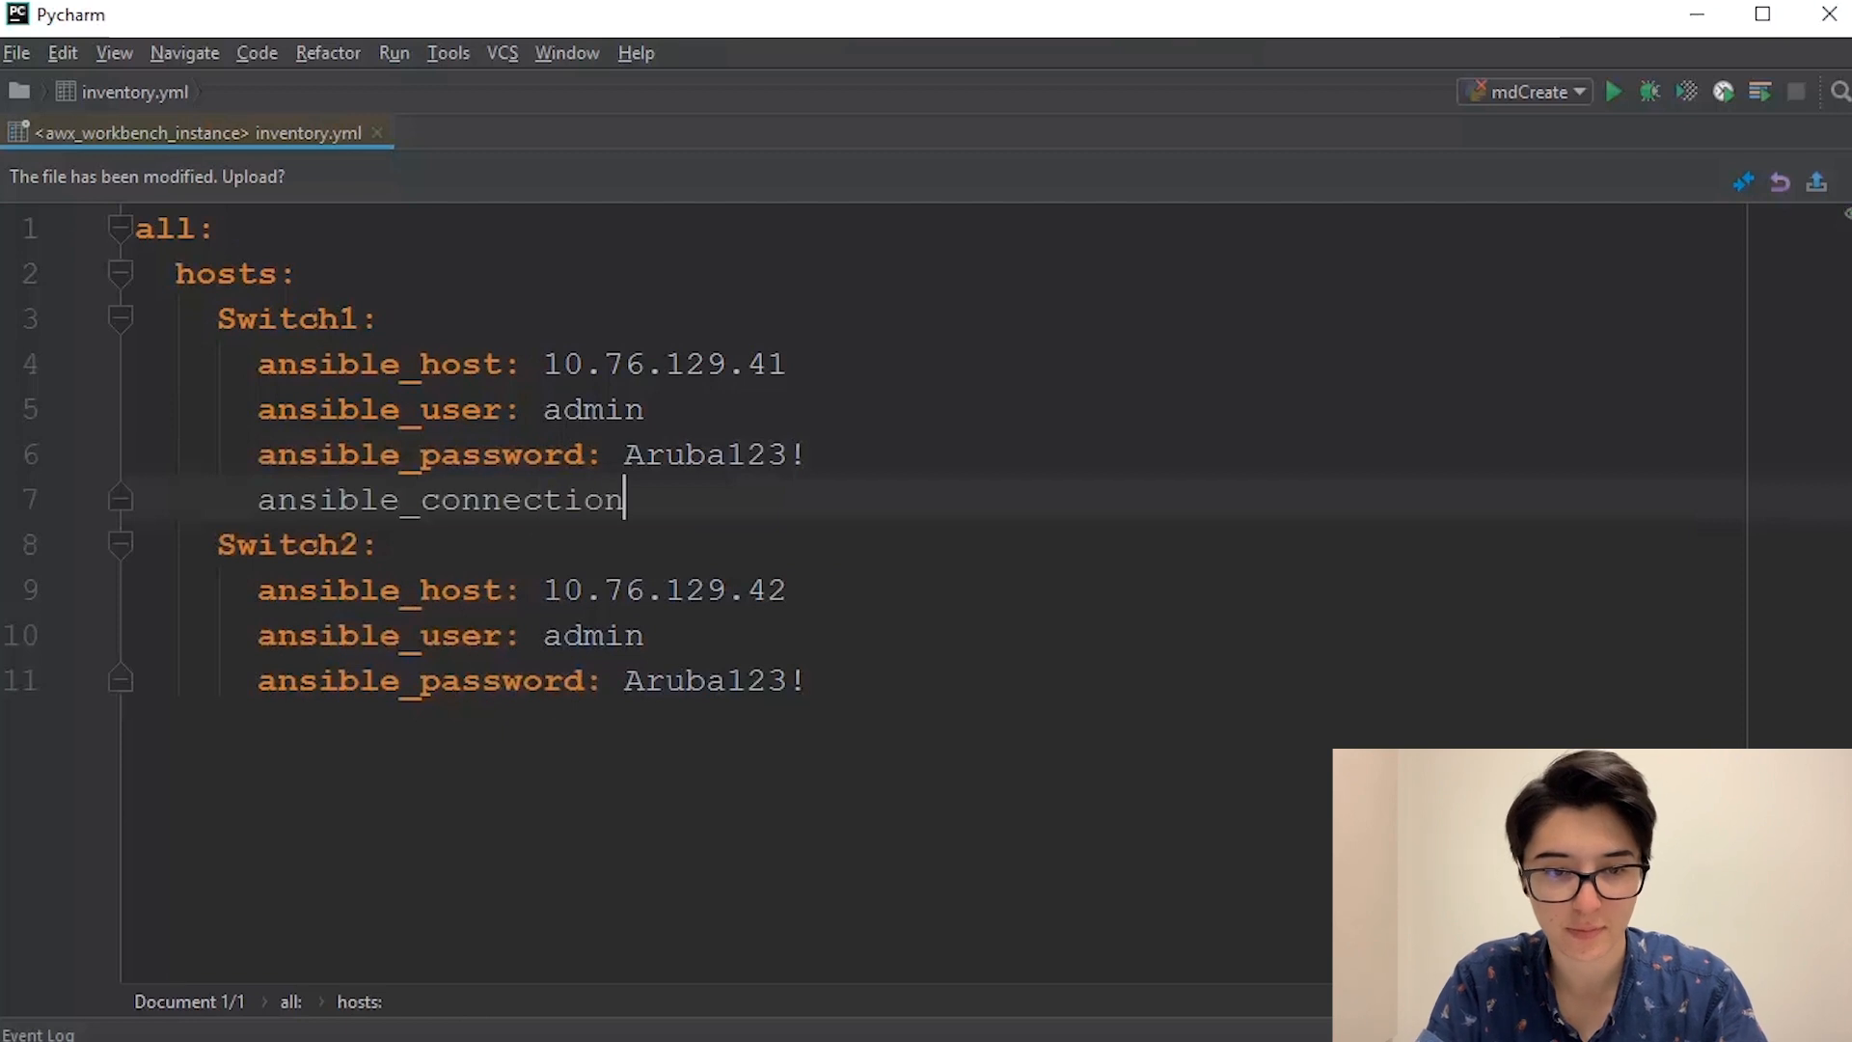
{"action": "key", "text": "Return"}
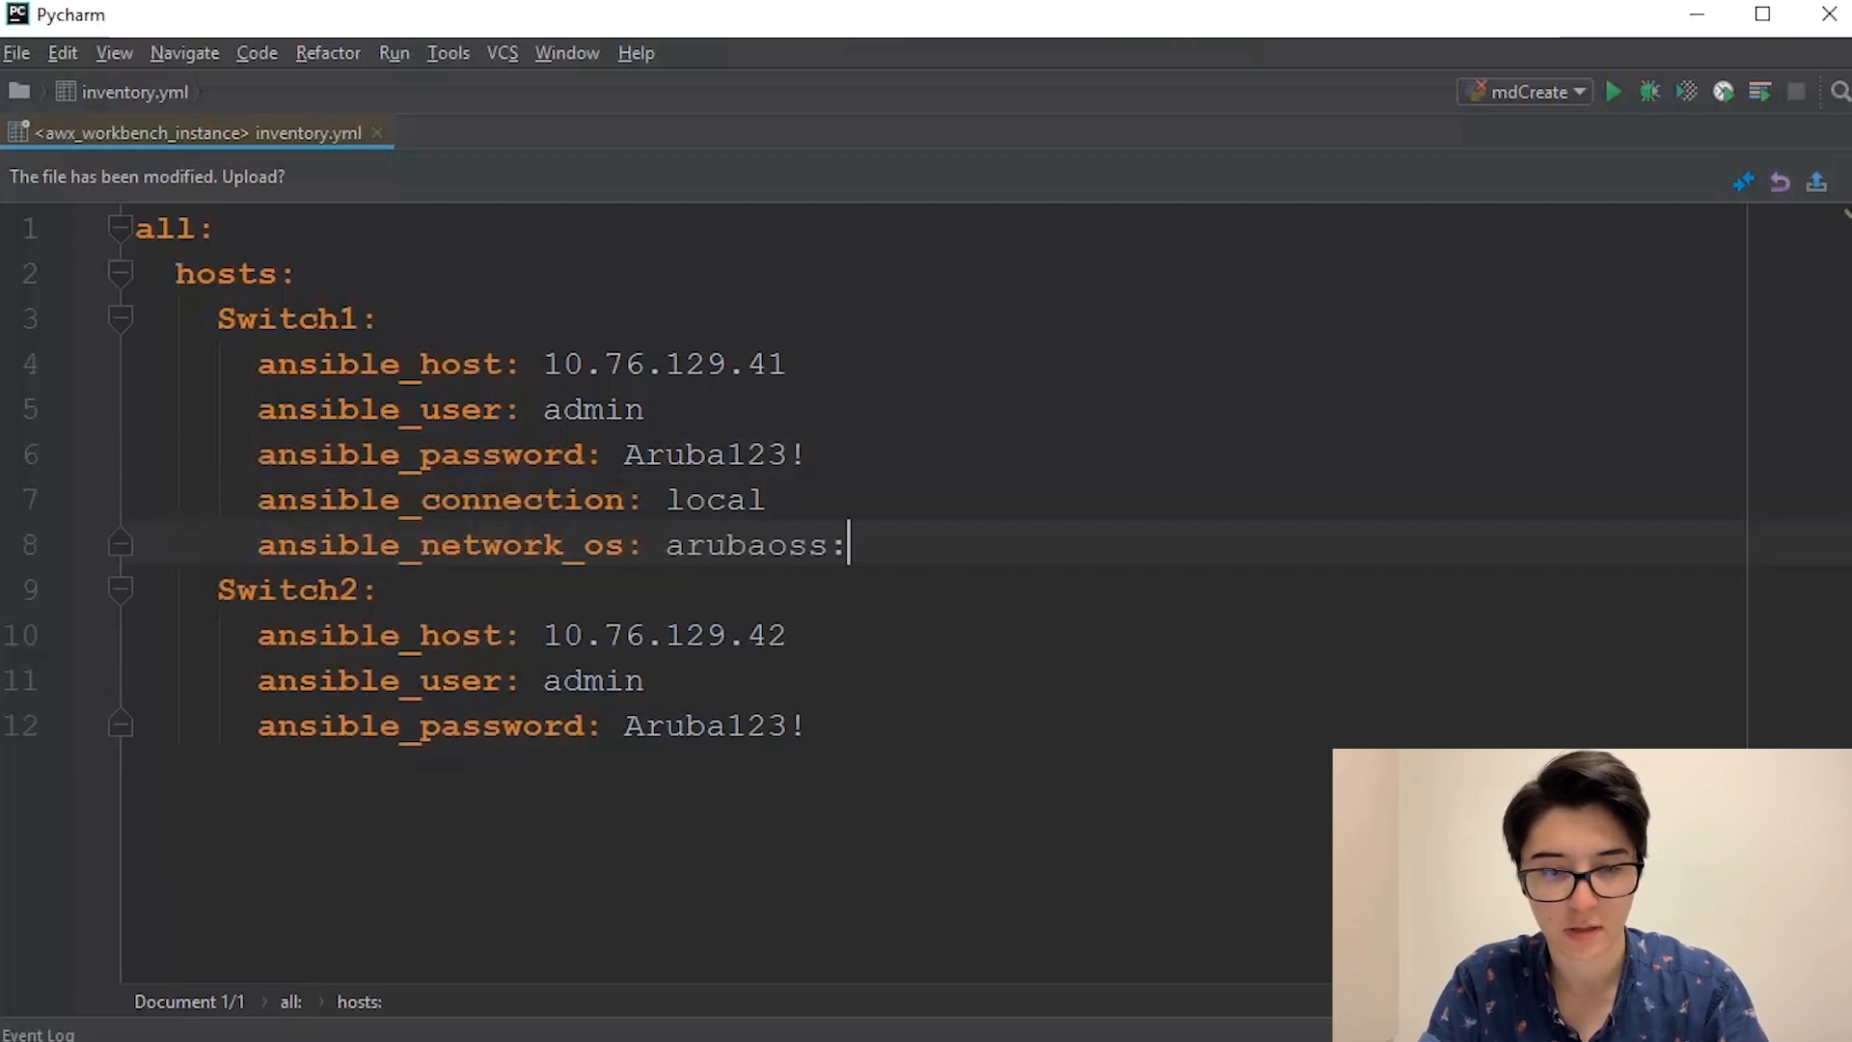
Copy the connection and network_os lines and reuse them under Switch2
{"action": "key", "text": "Up"}
{"action": "key", "text": "shift+Down"}
{"action": "key", "text": "shift+End"}
{"action": "key", "text": "ctrl+c"}
{"action": "key", "text": "Down"}
{"action": "key", "text": "Down"}
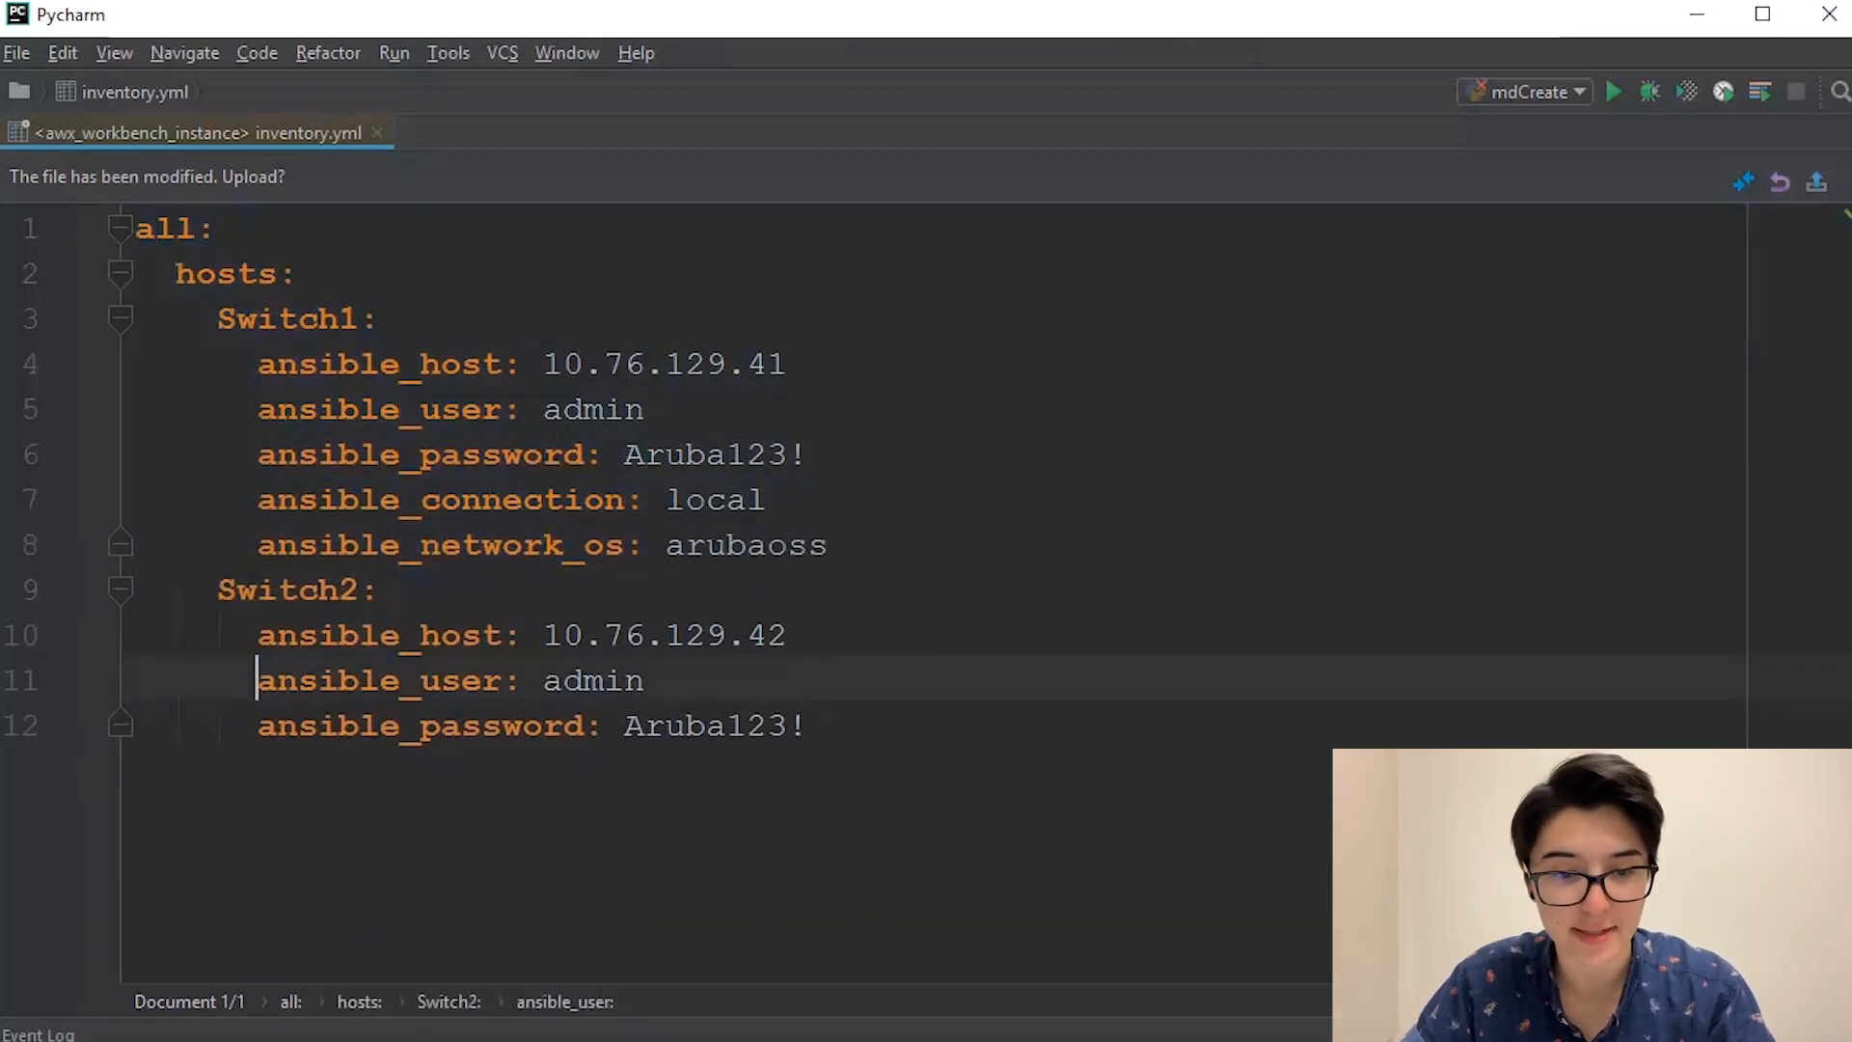
{"action": "key", "text": "Down"}
{"action": "key", "text": "End"}
{"action": "key", "text": "Return"}
{"action": "key", "text": "ctrl+v"}
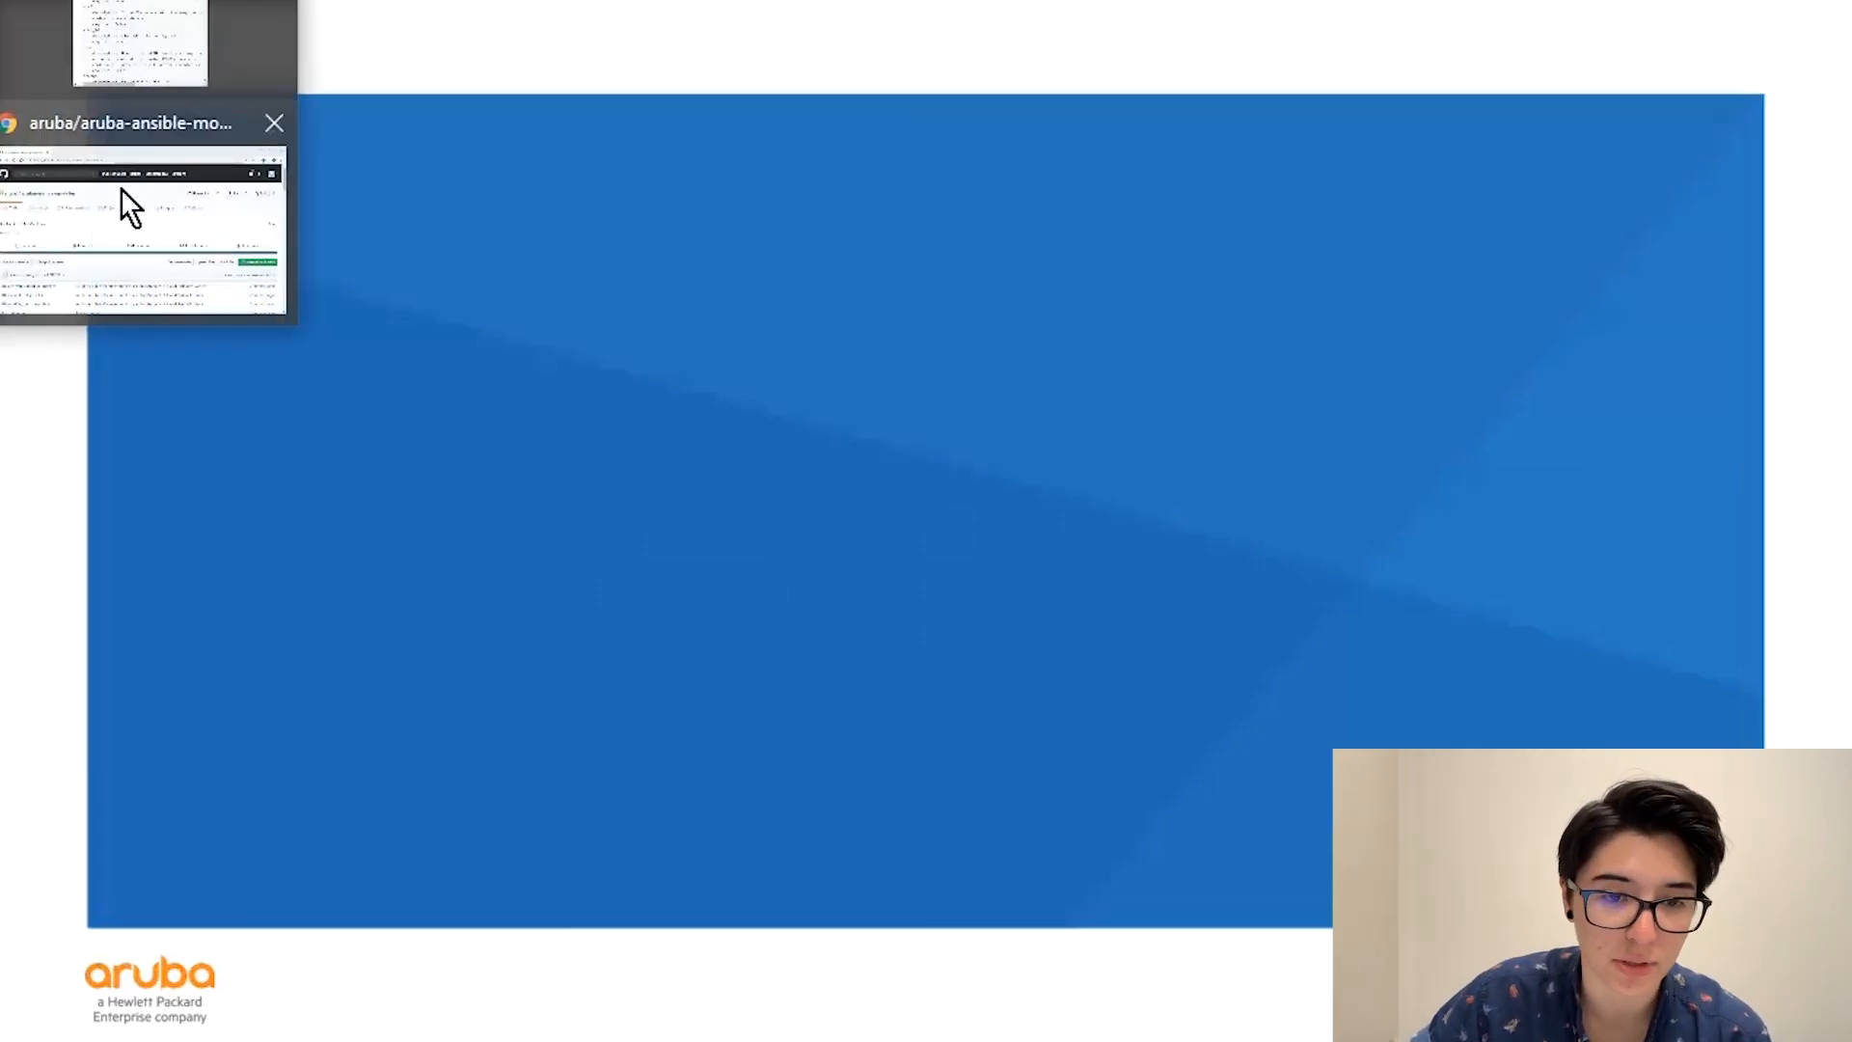
Bring the aruba-ansible-modules GitHub repository page to the front
{"action": "left_click", "coordinate": [121, 232]}
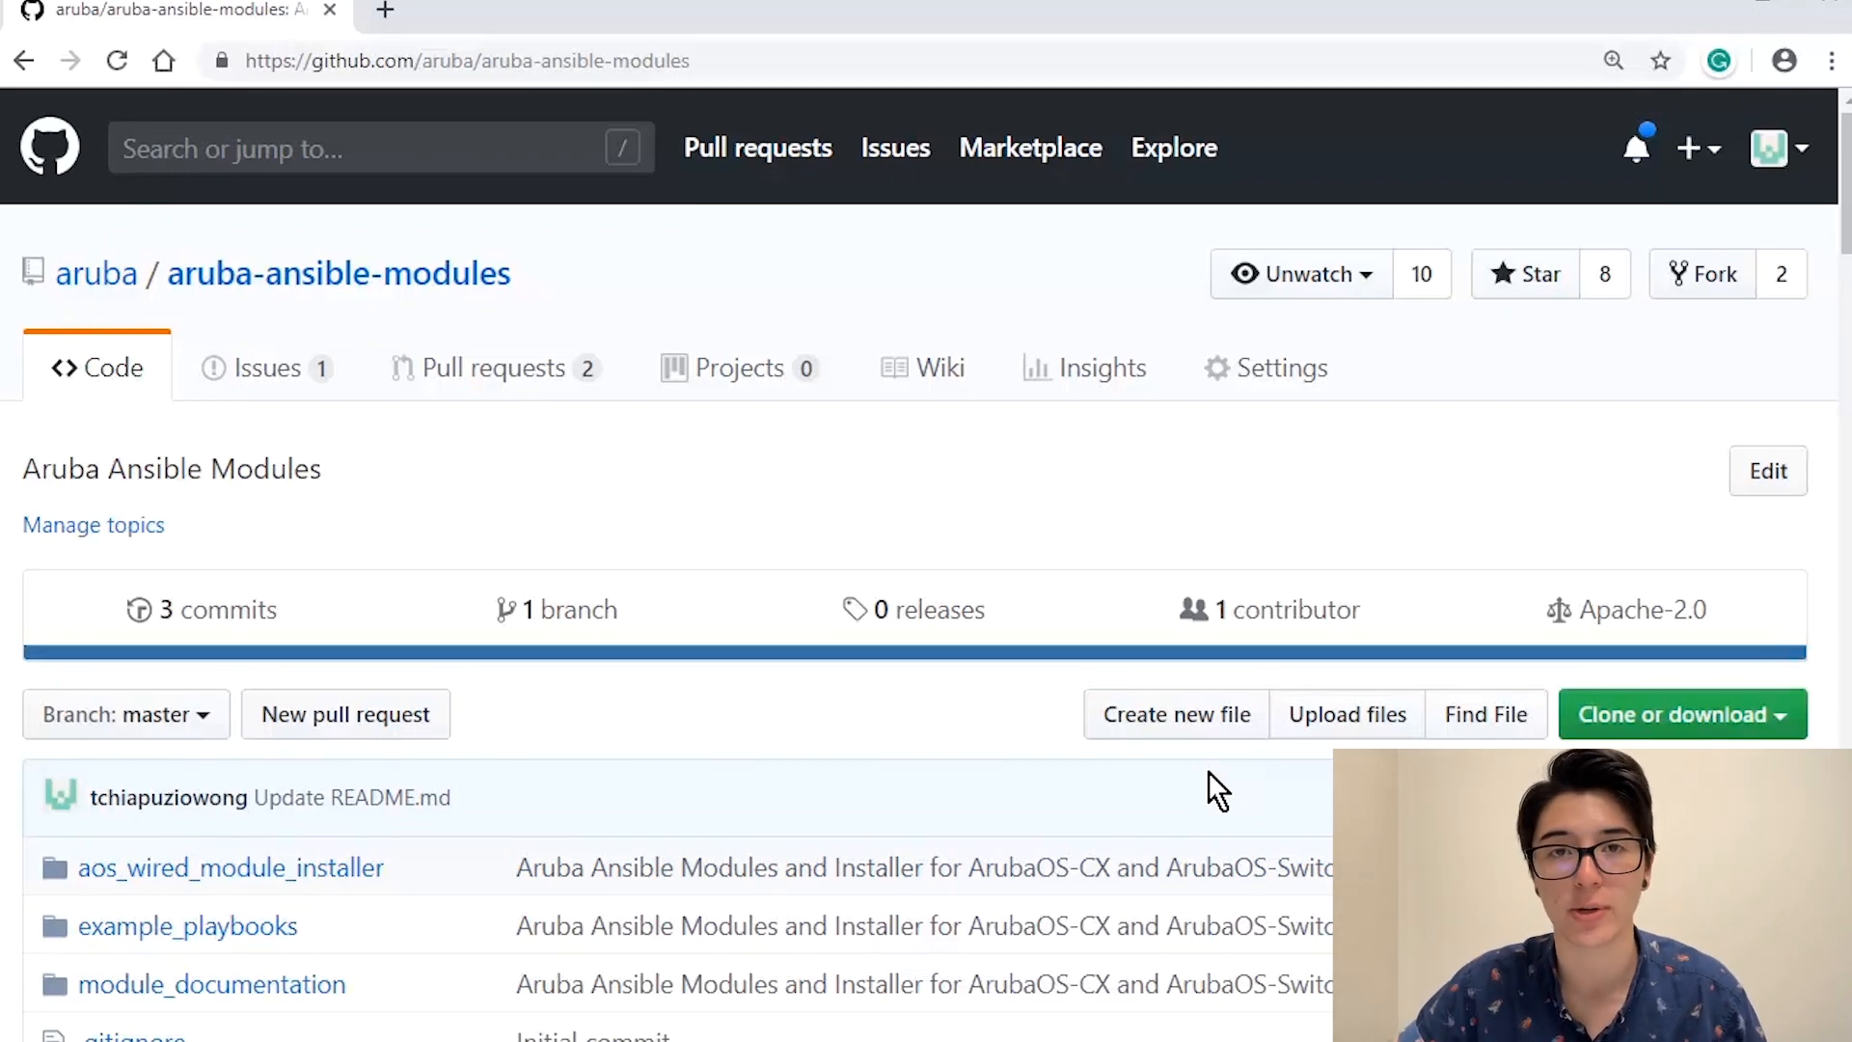
{"action": "scroll", "coordinate": [1209, 772], "scroll_direction": "down", "scroll_amount": 3}
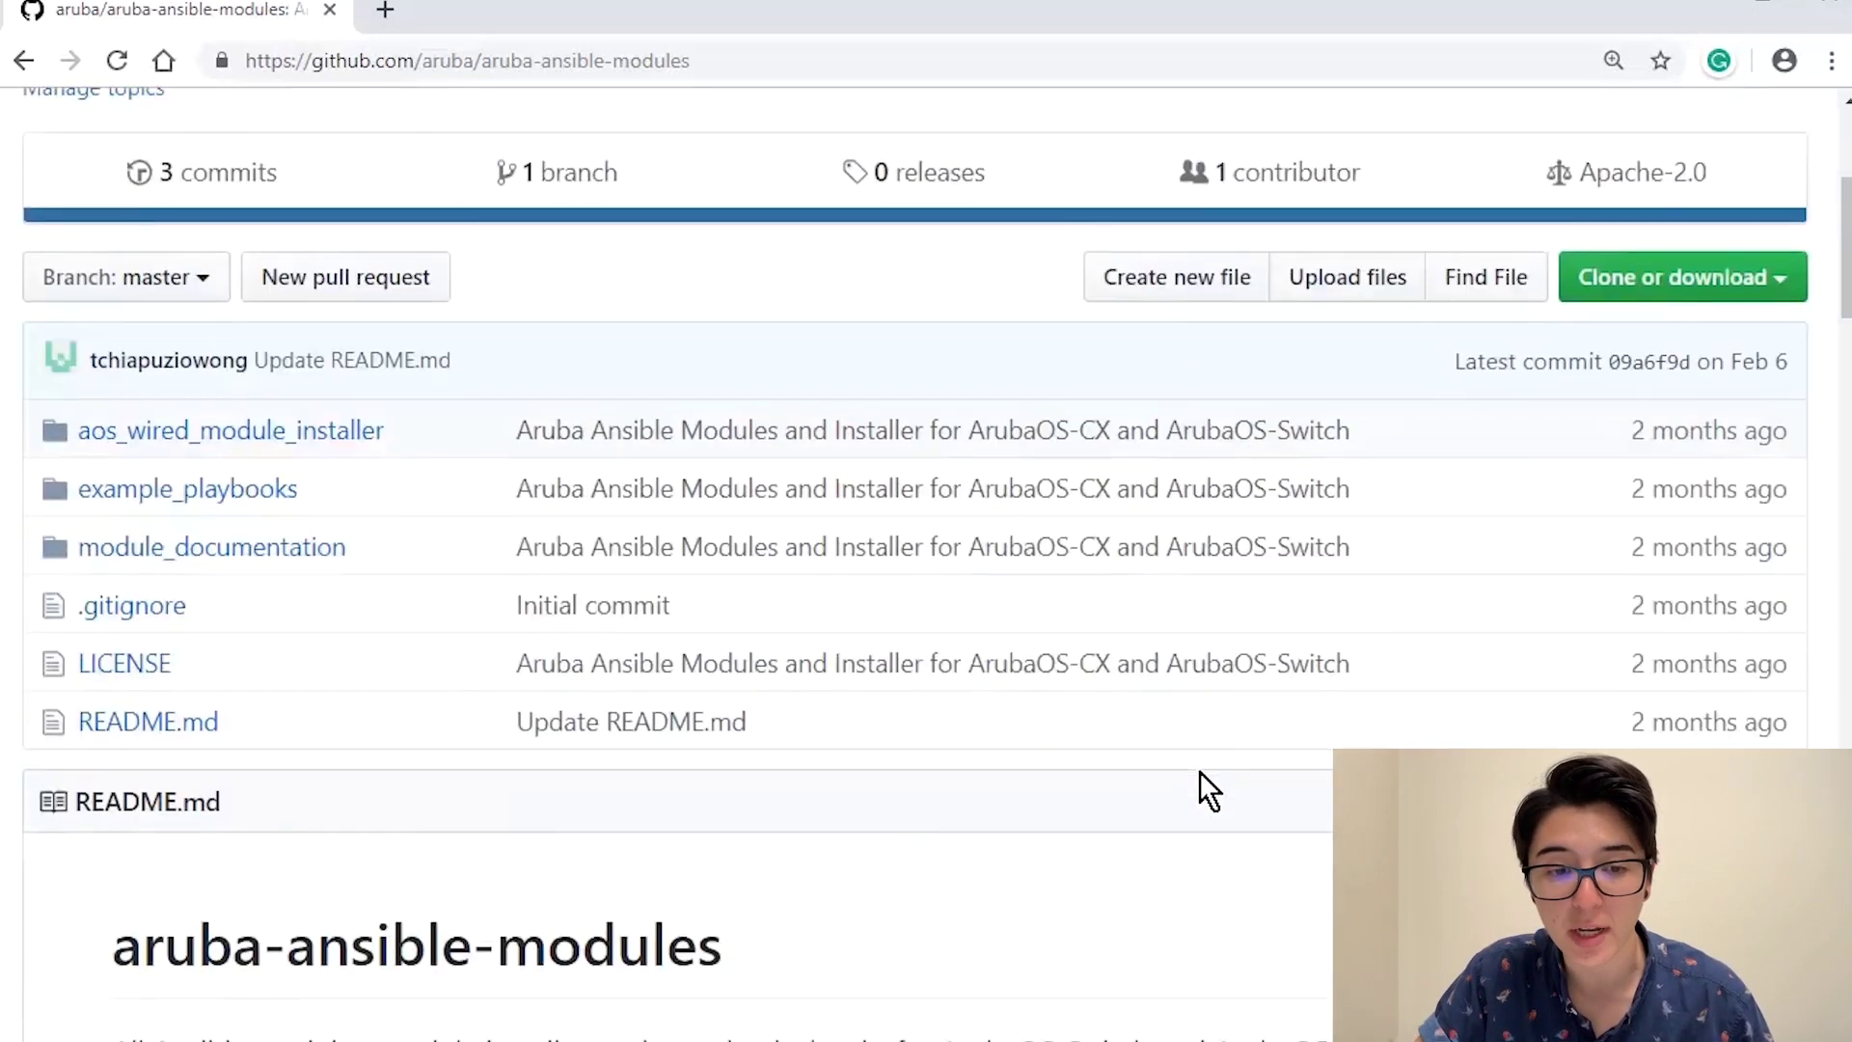
Navigate module_documentation > arubaoss to the arubaoss_vlan.md page
{"action": "left_click", "coordinate": [224, 557]}
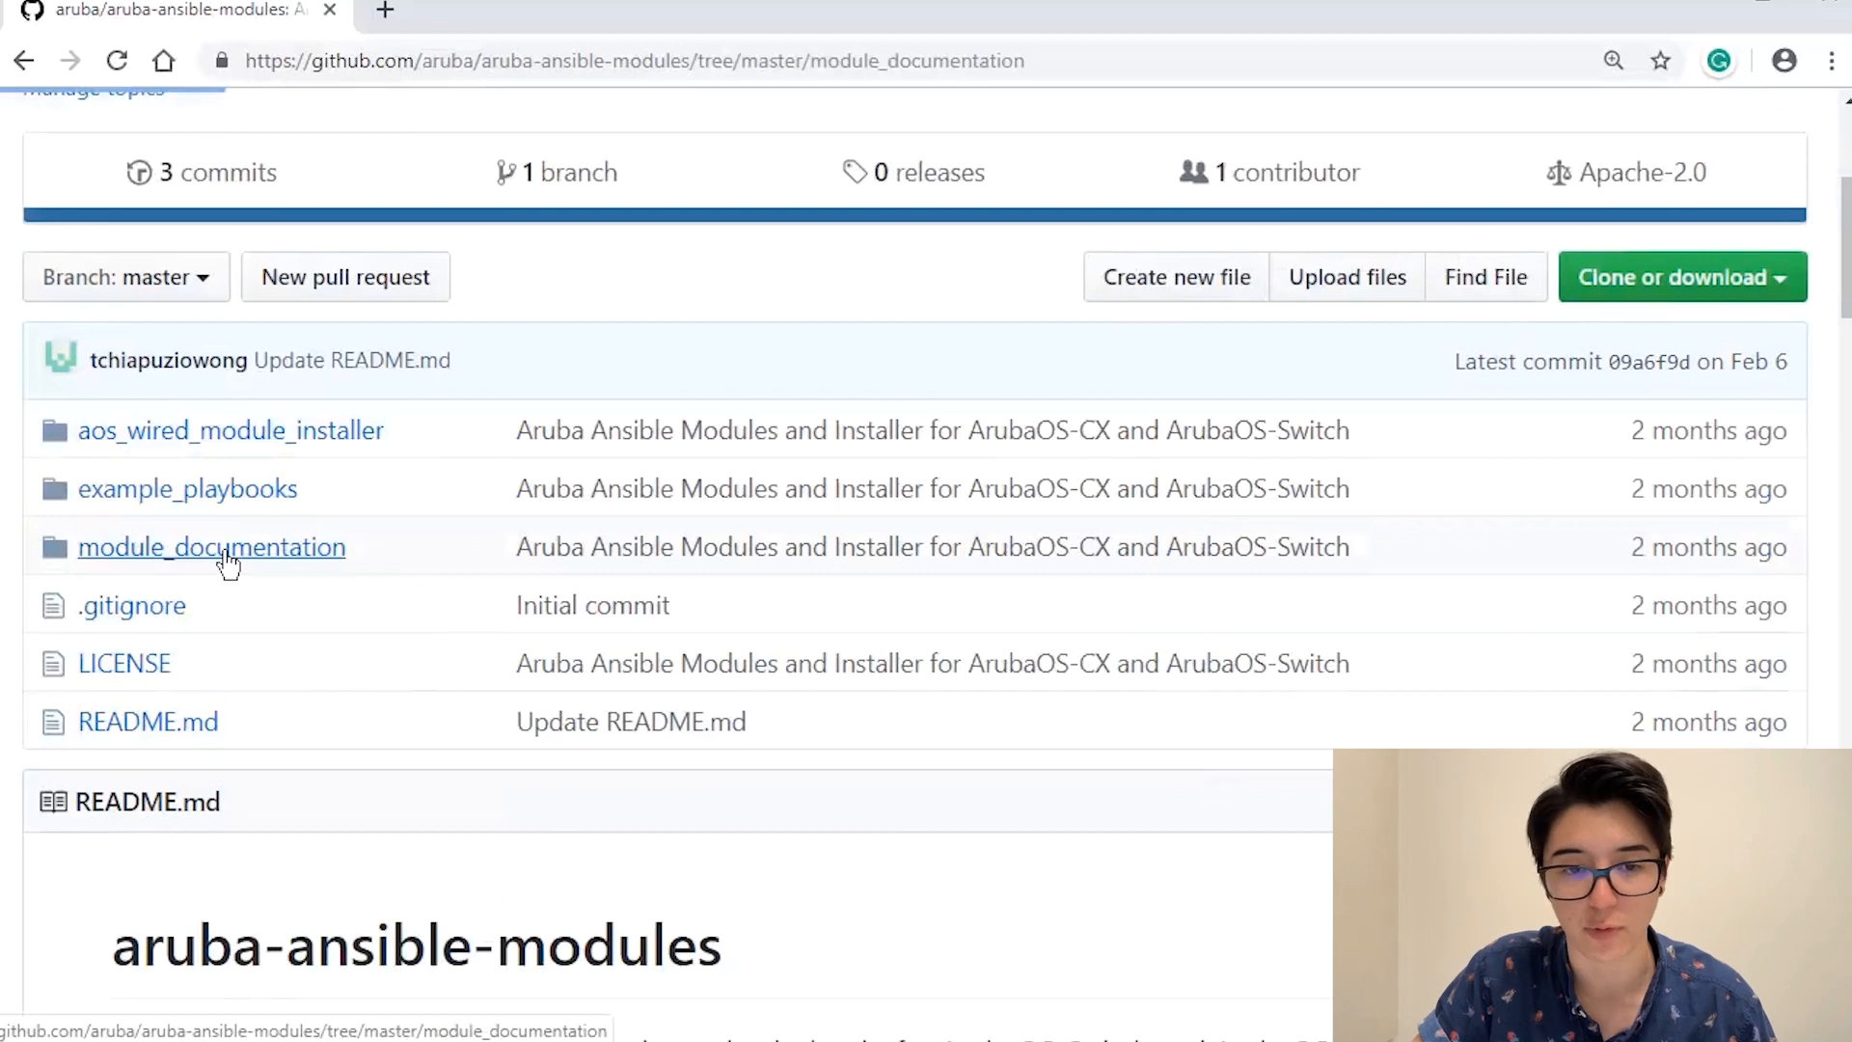
{"action": "left_click", "coordinate": [125, 744]}
{"action": "scroll", "coordinate": [125, 751], "scroll_direction": "down", "scroll_amount": 5}
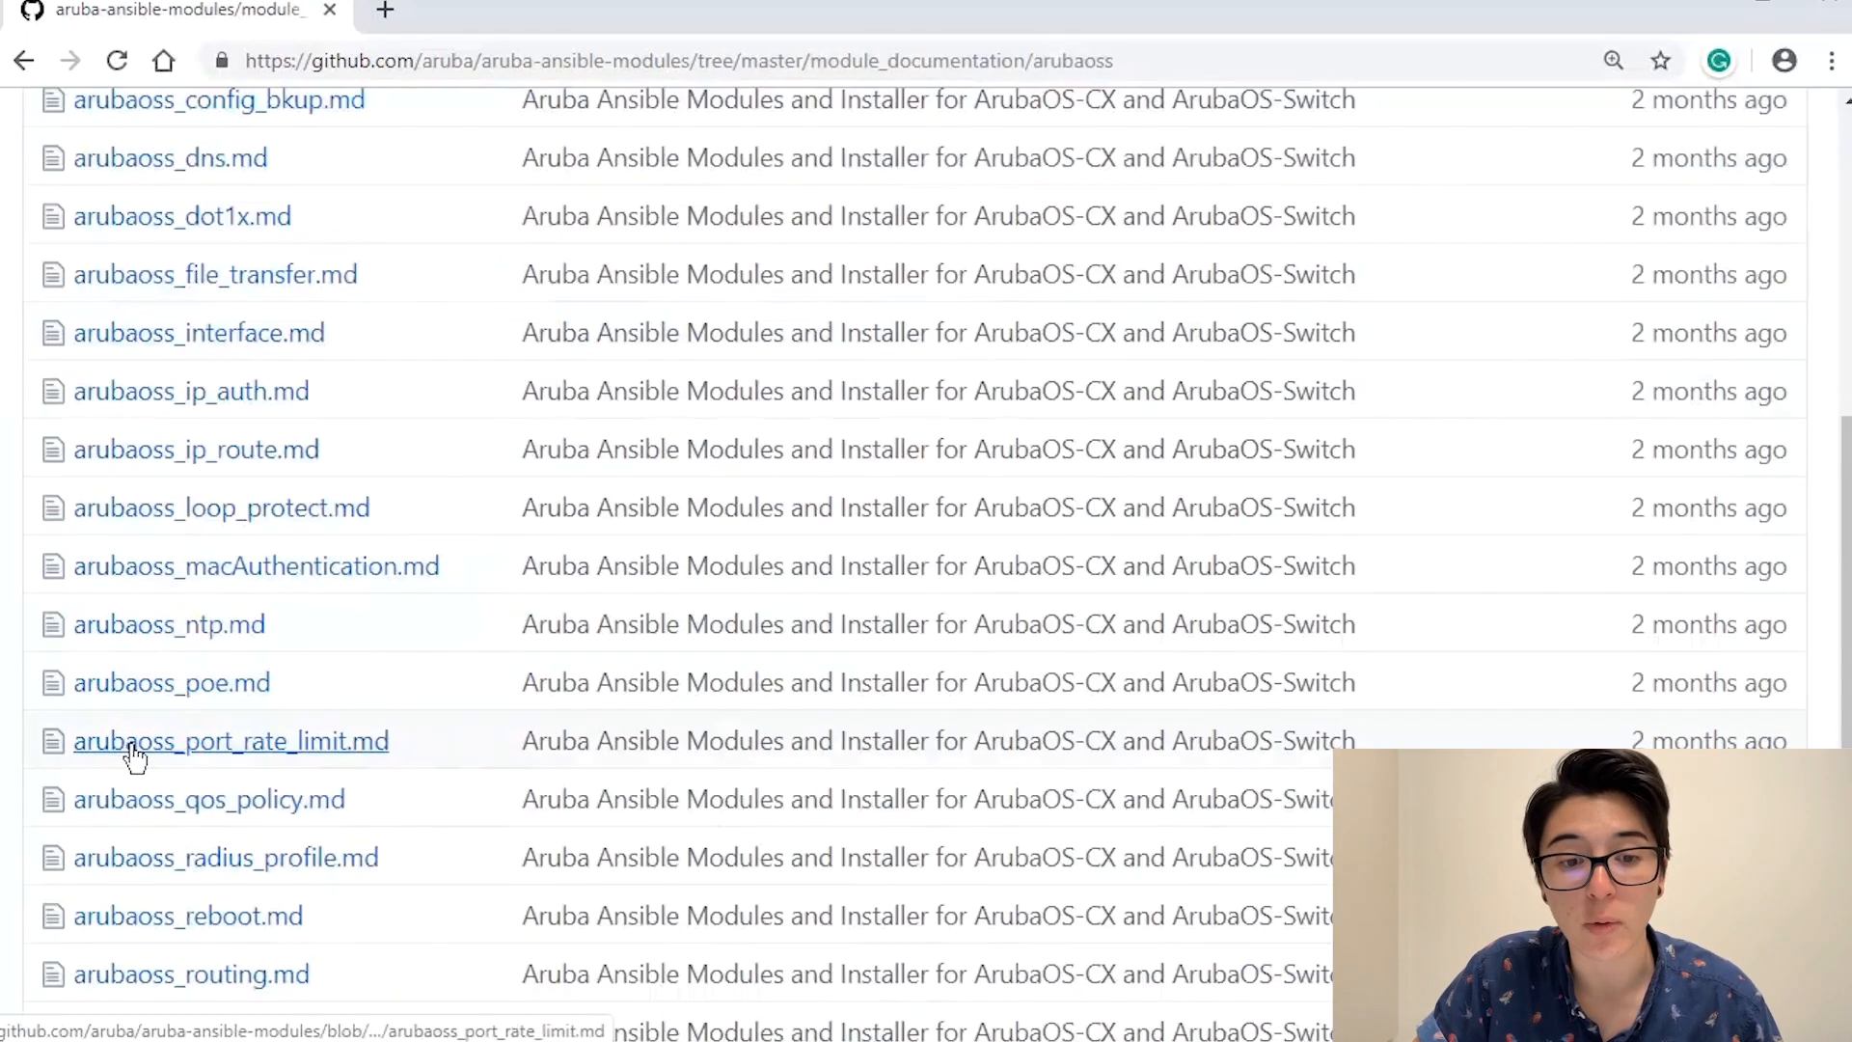
{"action": "scroll", "coordinate": [126, 749], "scroll_direction": "down", "scroll_amount": 4}
{"action": "scroll", "coordinate": [127, 812], "scroll_direction": "down", "scroll_amount": 4}
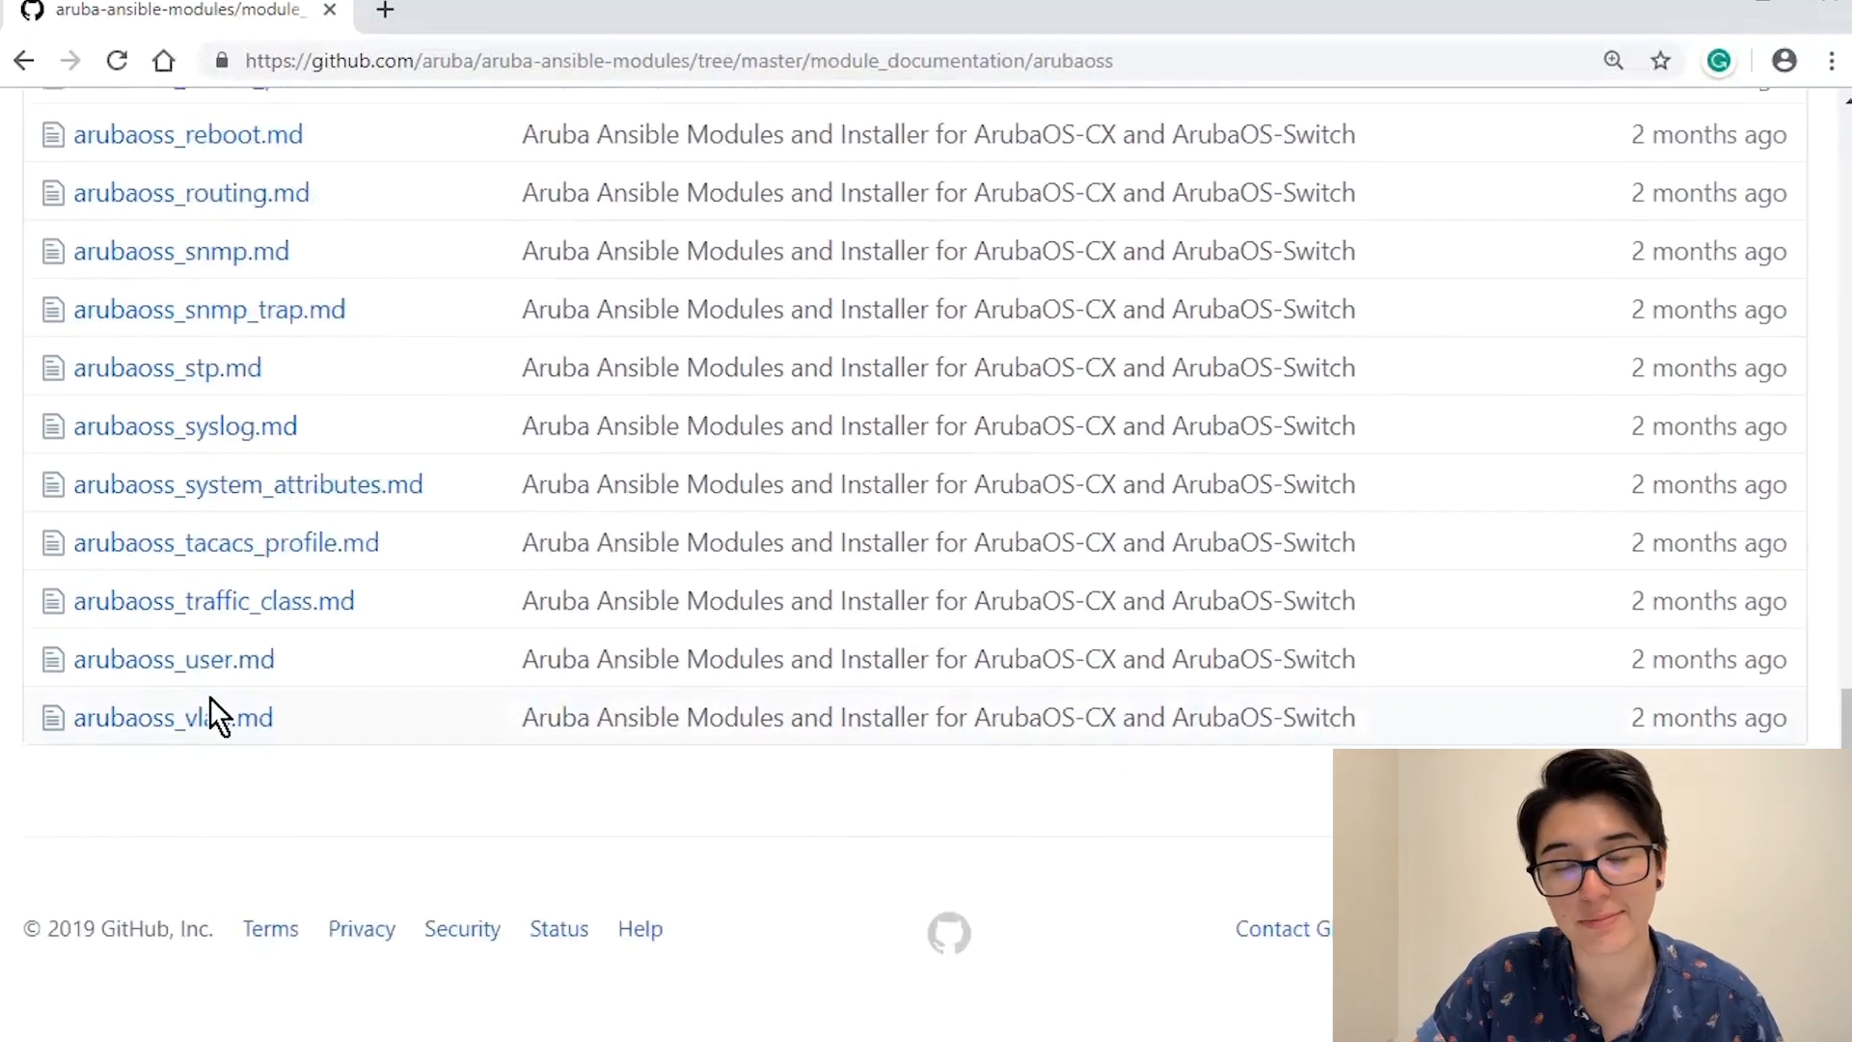
{"action": "left_click", "coordinate": [195, 728]}
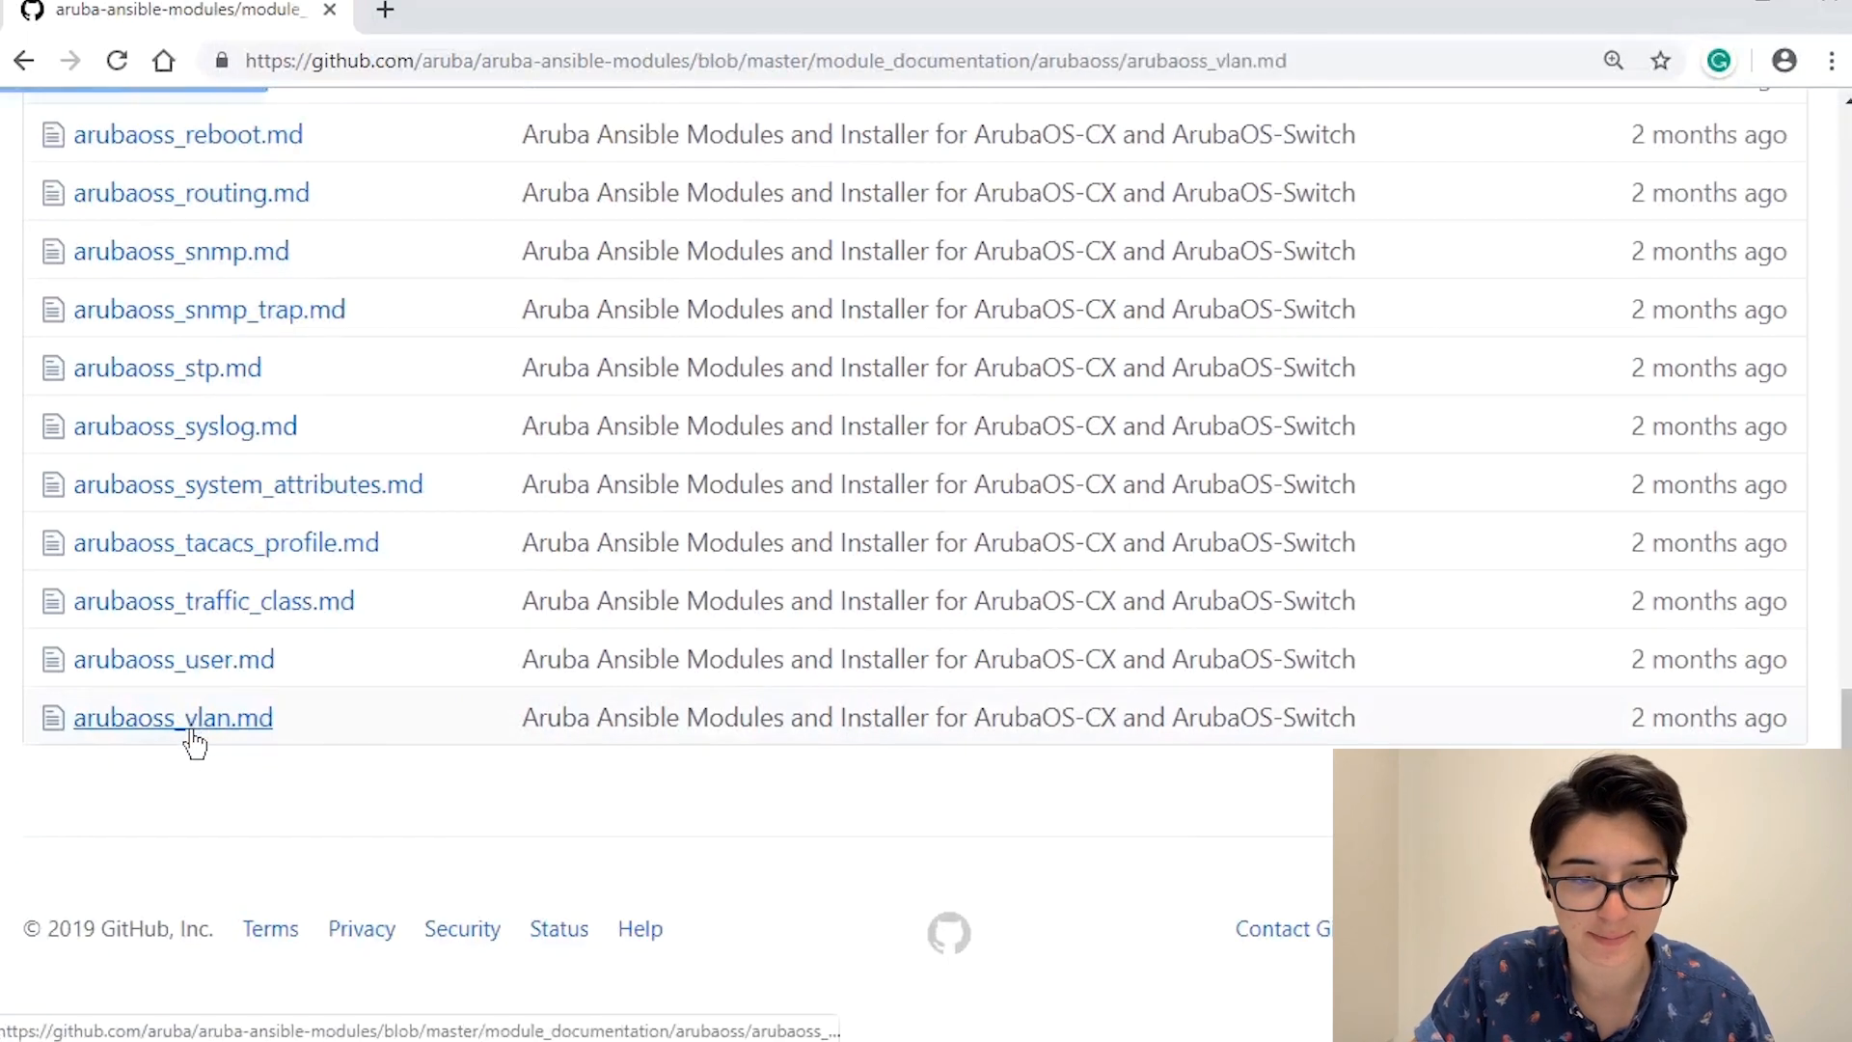
{"action": "scroll", "coordinate": [134, 881], "scroll_direction": "down", "scroll_amount": 3}
{"action": "scroll", "coordinate": [135, 881], "scroll_direction": "down", "scroll_amount": 3}
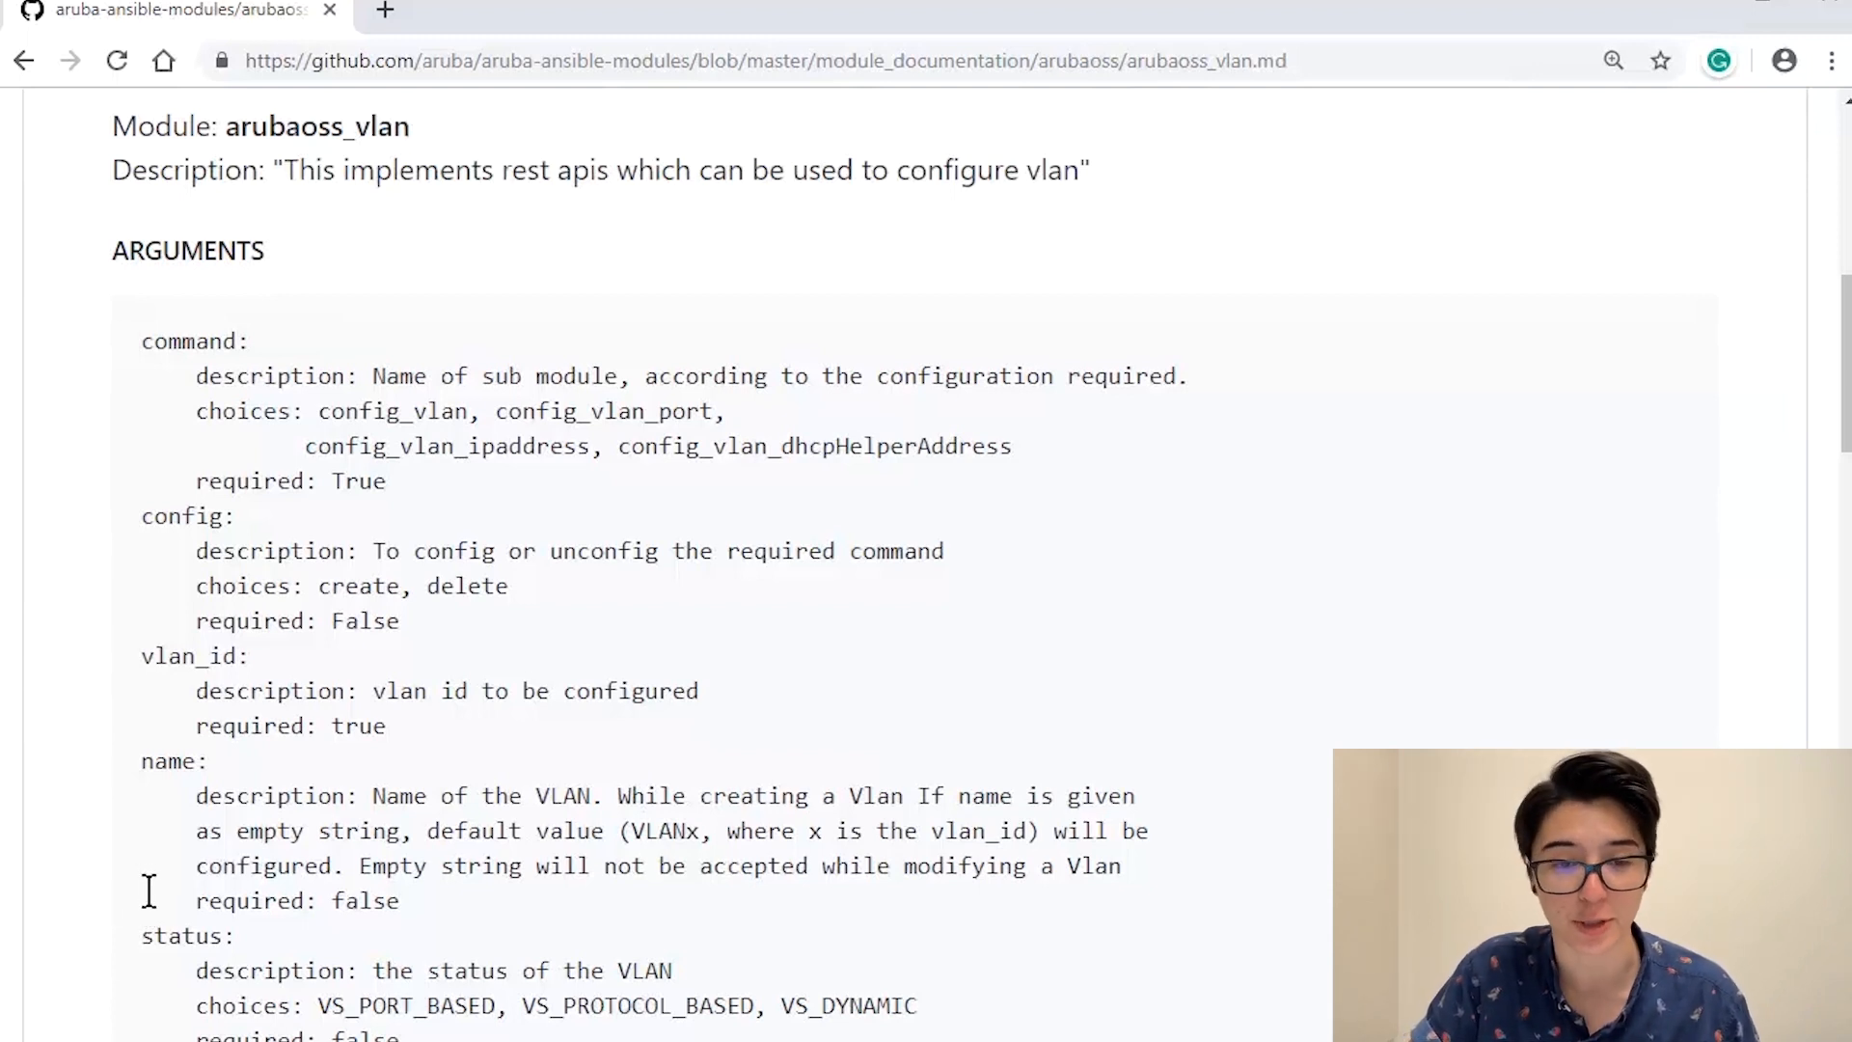
Read the ARGUMENTS table, highlighting the command choices and the vlan_id description
{"action": "double_click", "coordinate": [190, 343]}
{"action": "left_click", "coordinate": [406, 472]}
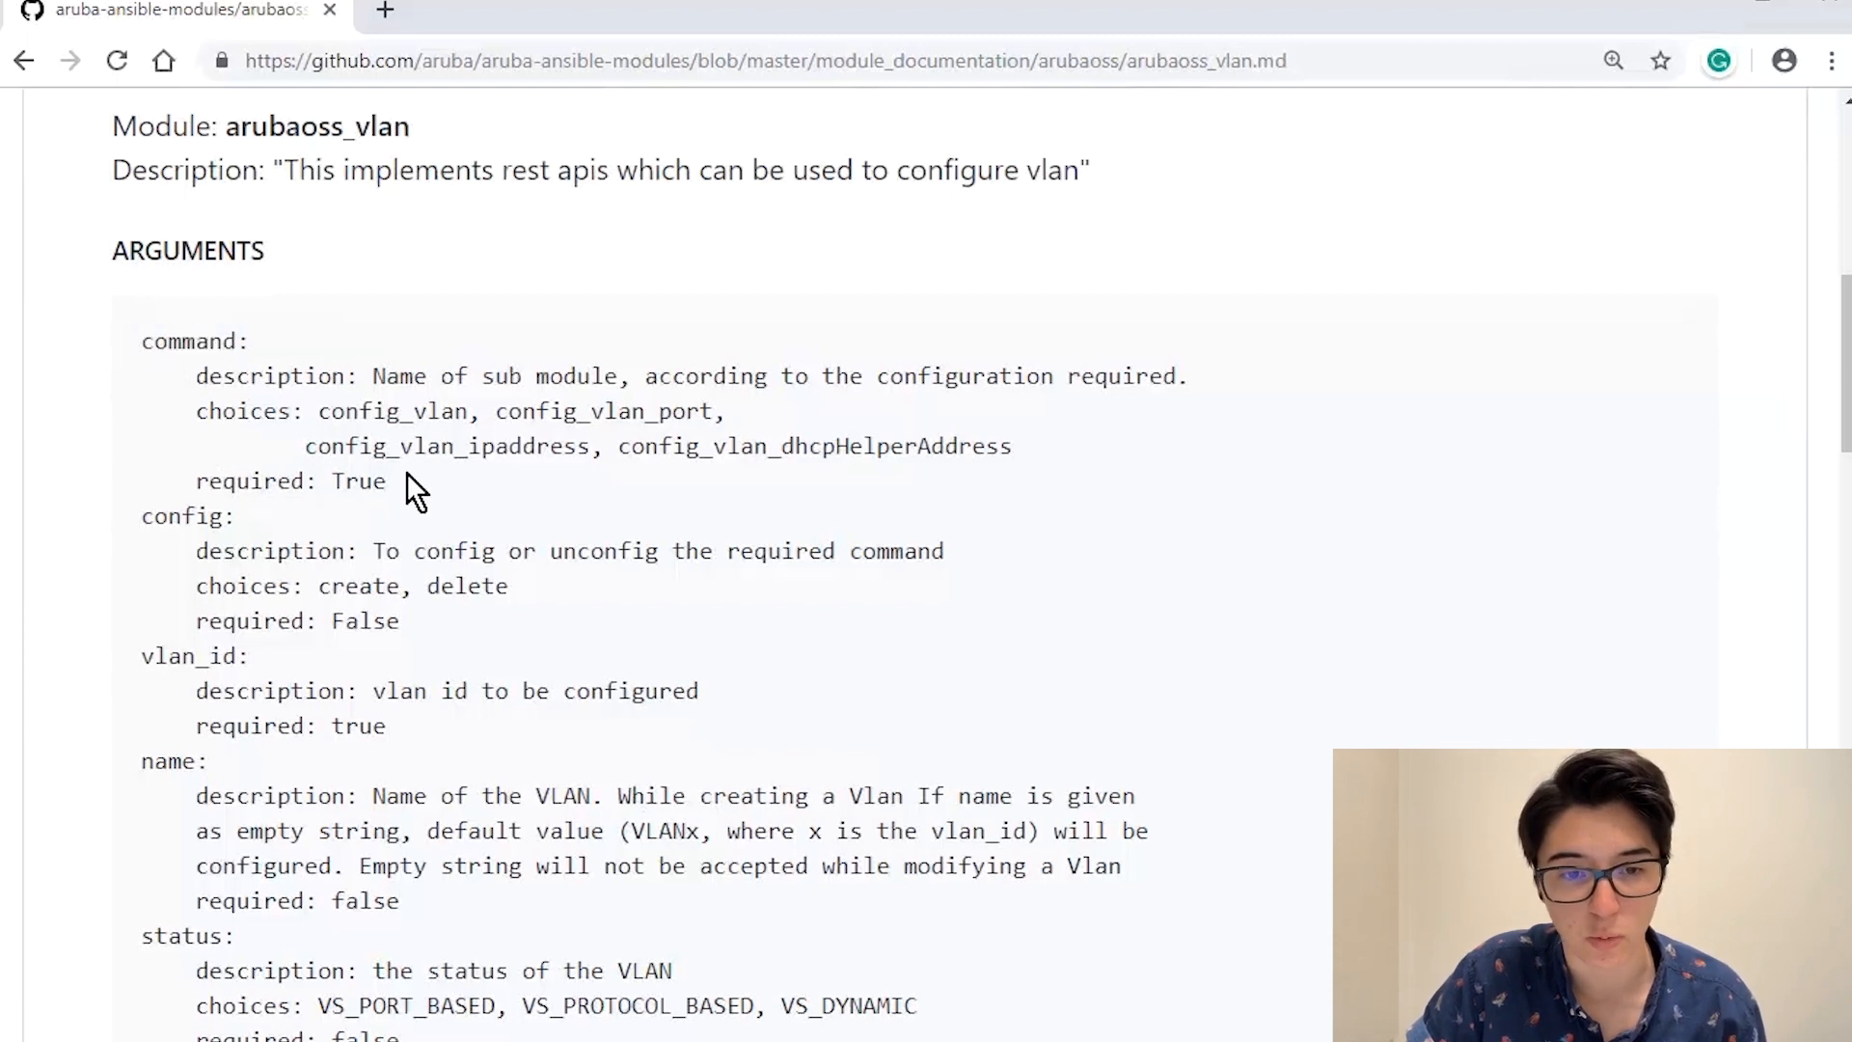
{"action": "mouse_move", "coordinate": [1015, 445]}
{"action": "left_mouse_down"}
{"action": "mouse_move", "coordinate": [275, 408]}
{"action": "mouse_move", "coordinate": [310, 412]}
{"action": "left_mouse_up"}
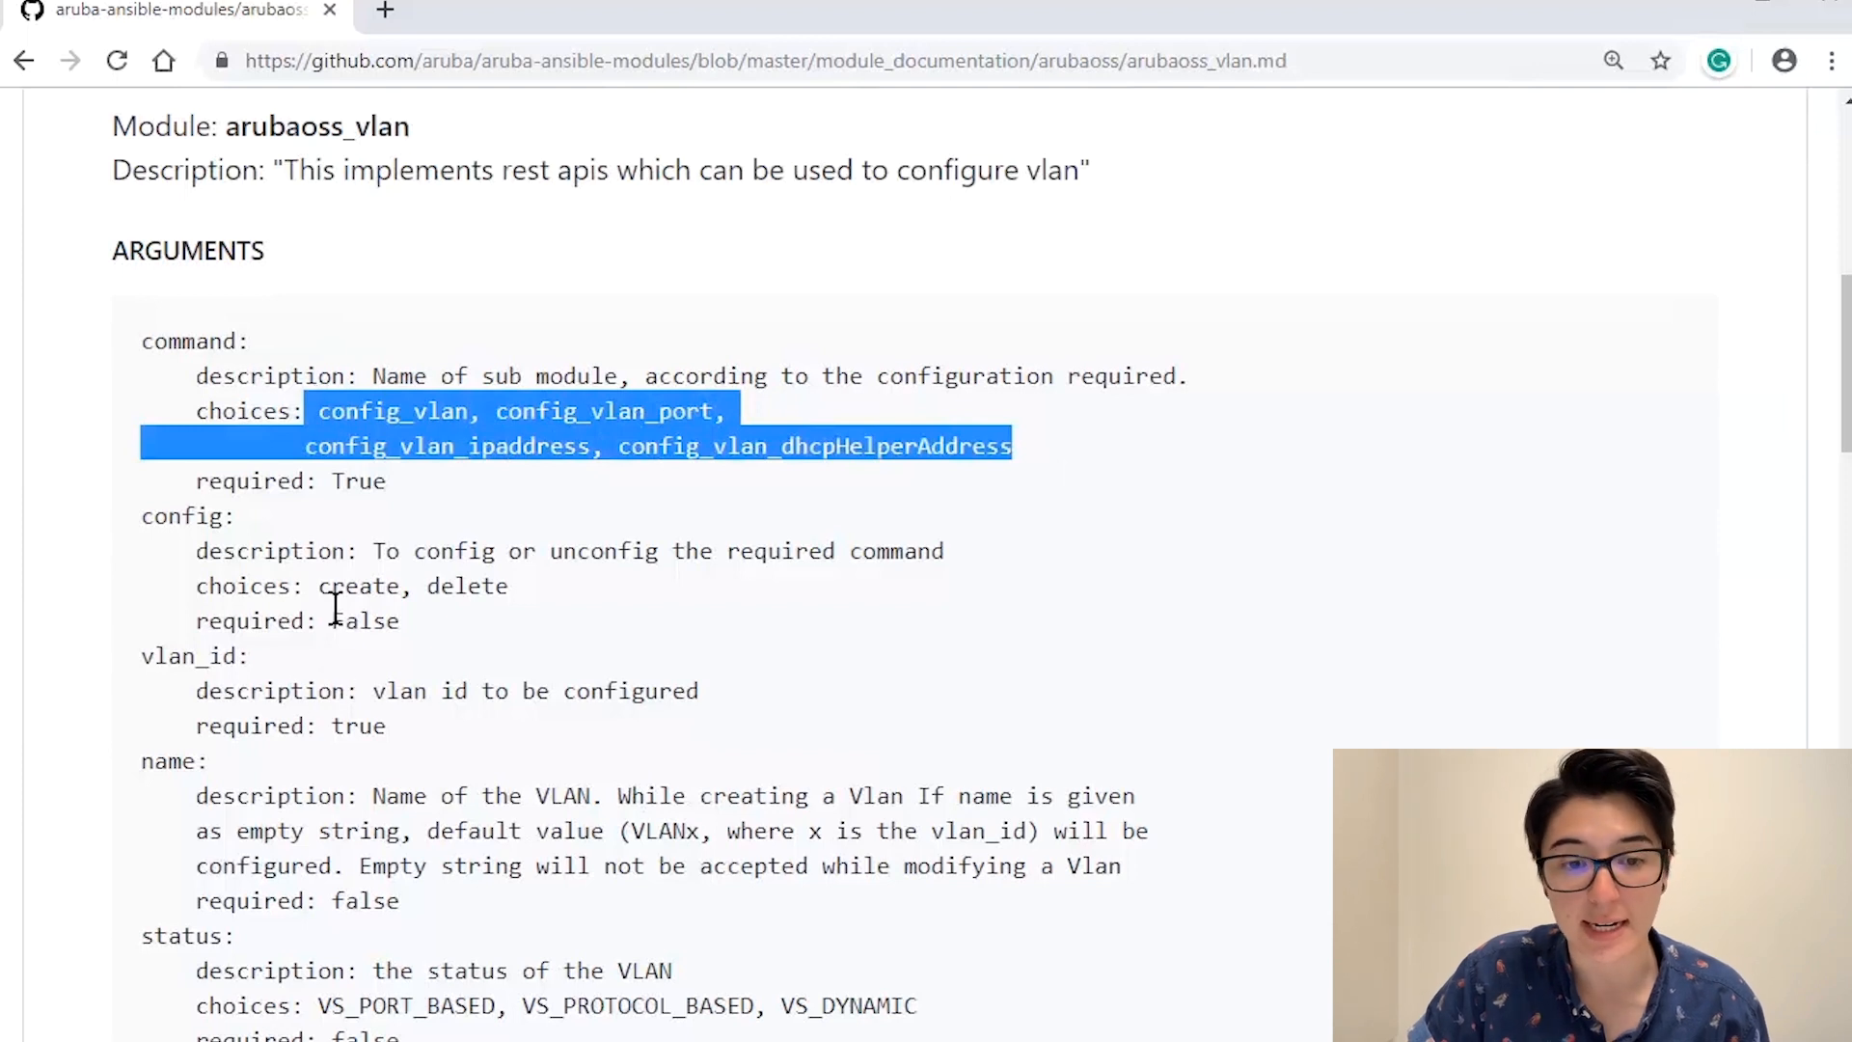
{"action": "left_click_drag", "start_coordinate": [410, 693], "coordinate": [254, 653]}
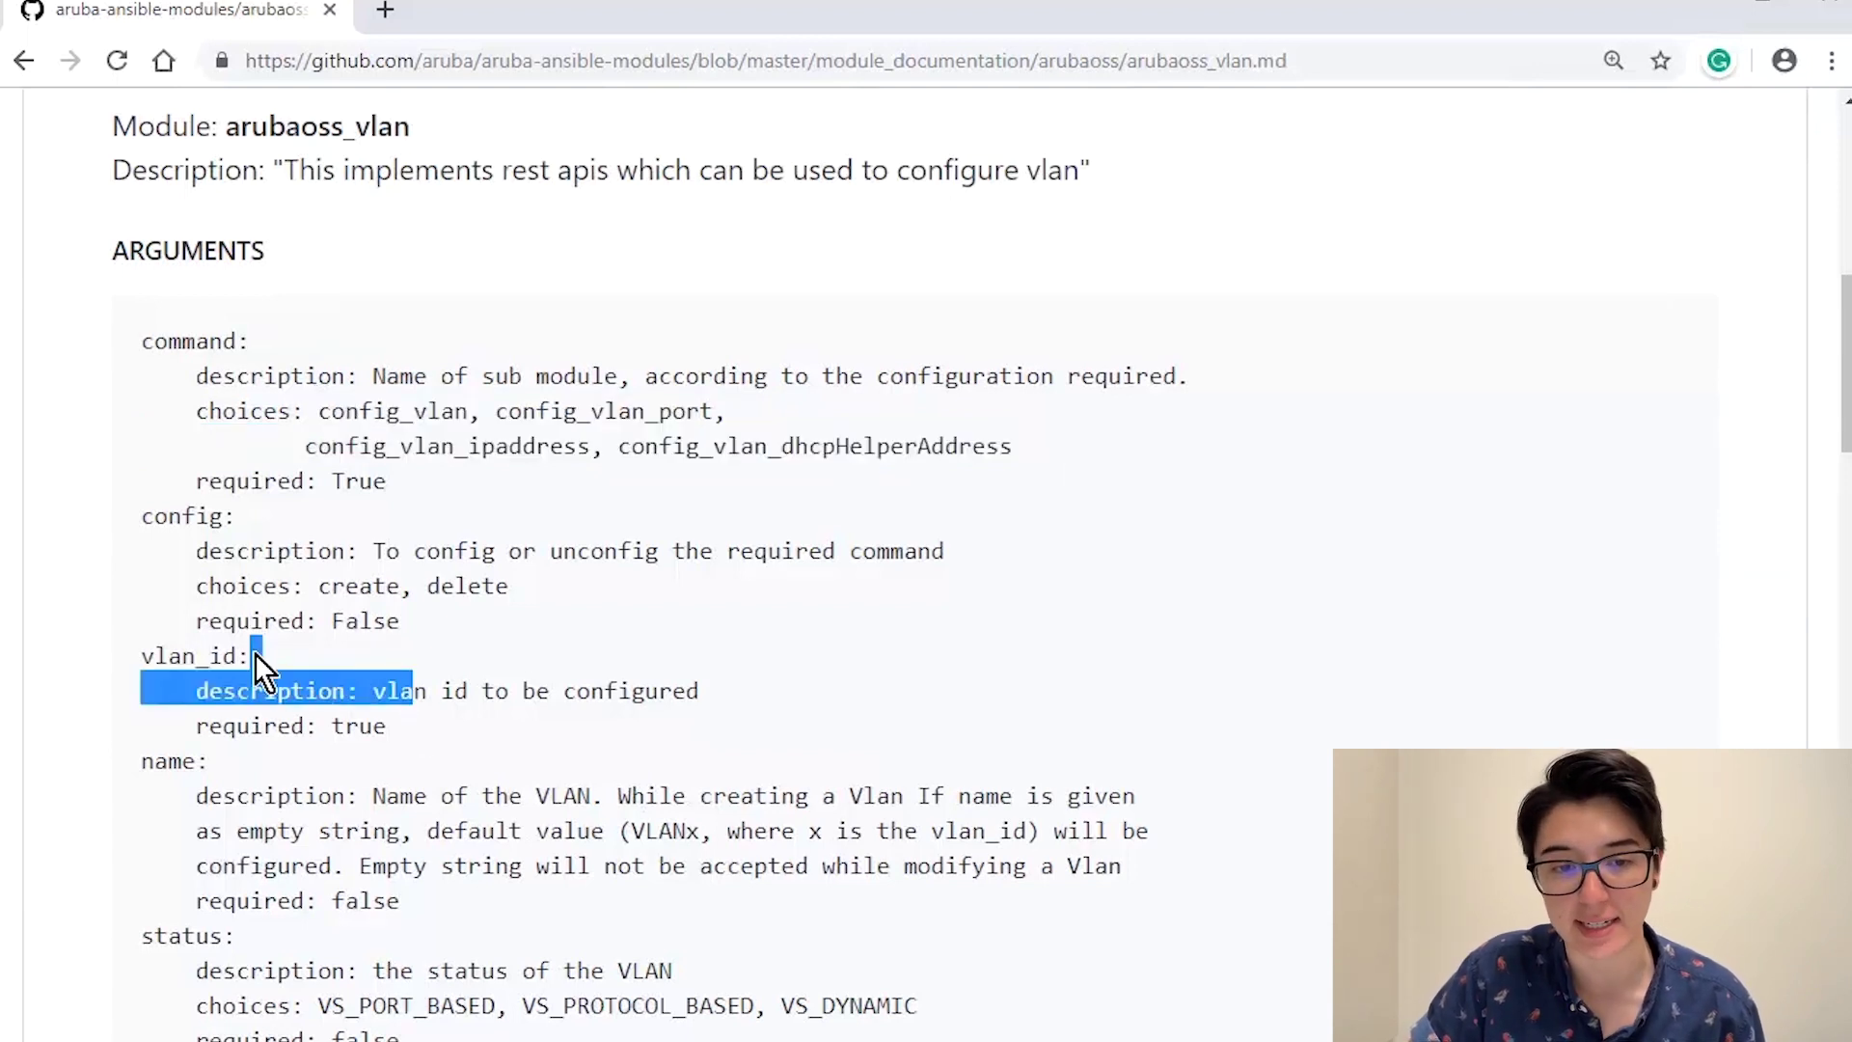
{"action": "left_click", "coordinate": [399, 717]}
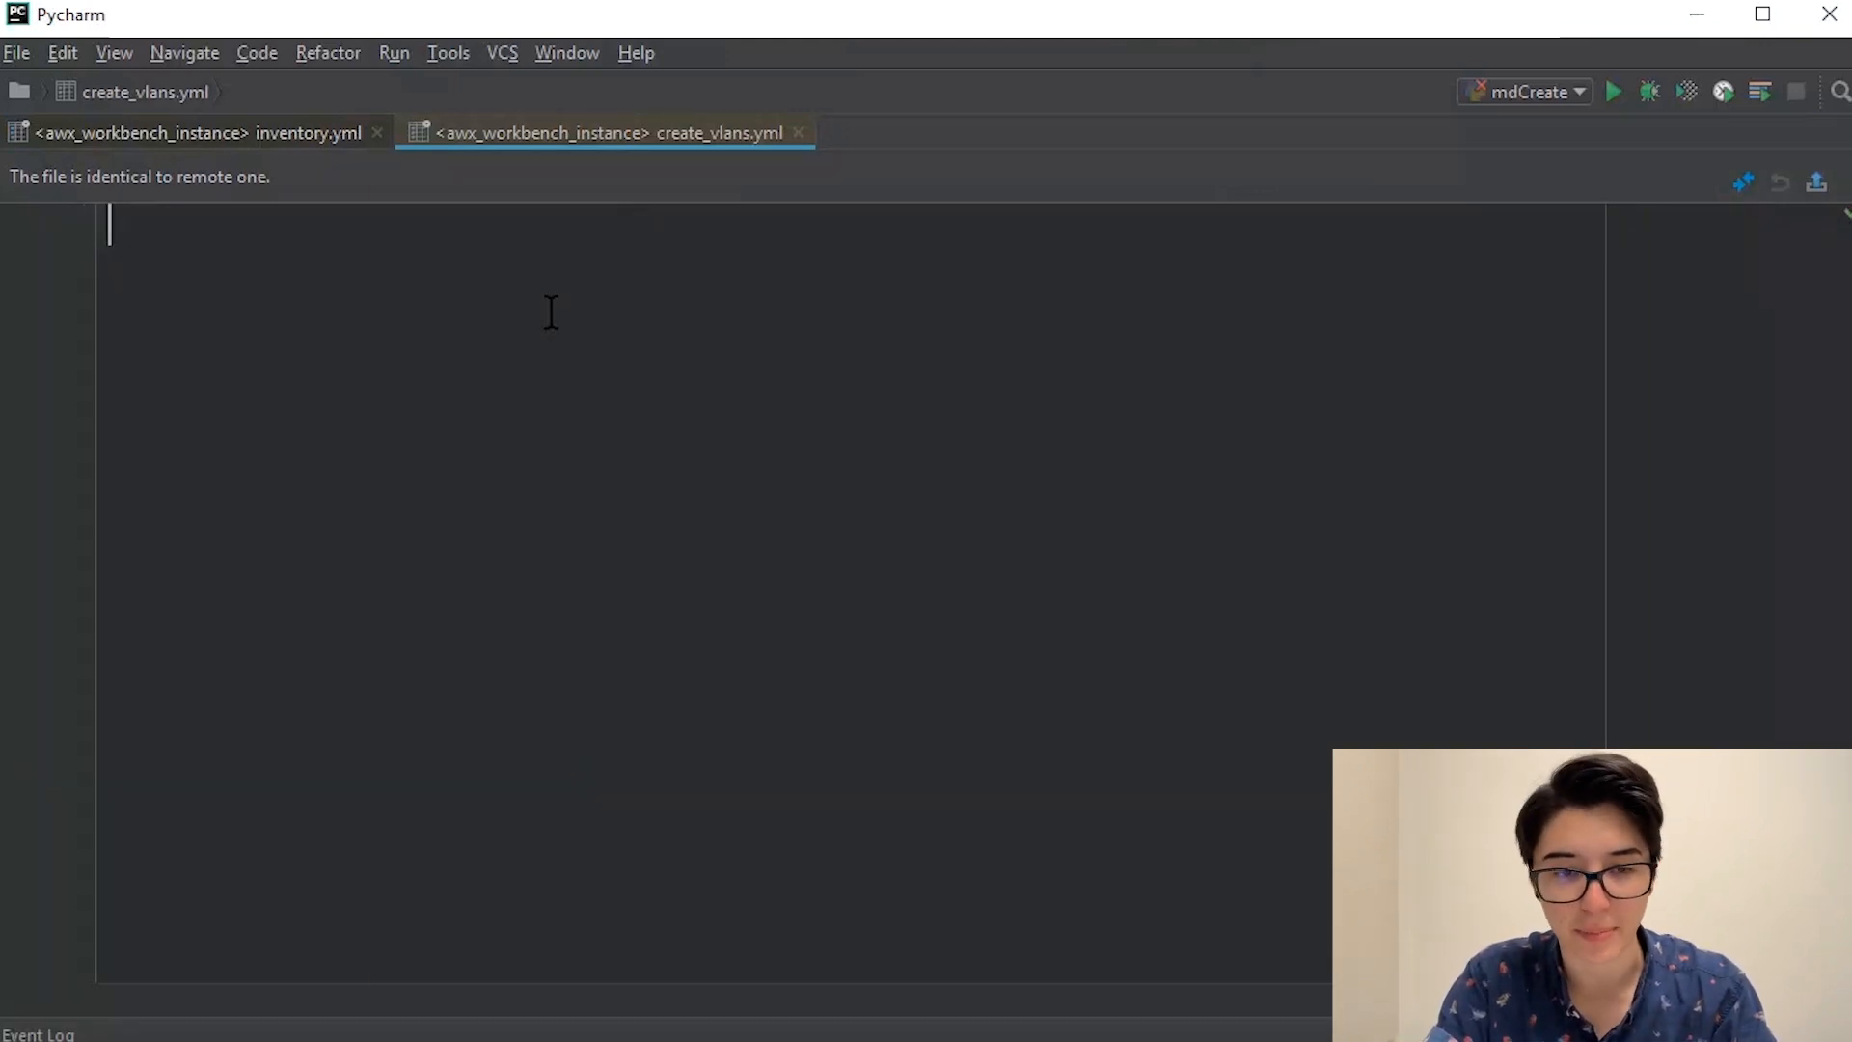
{"action": "type", "text": "- hosts"}
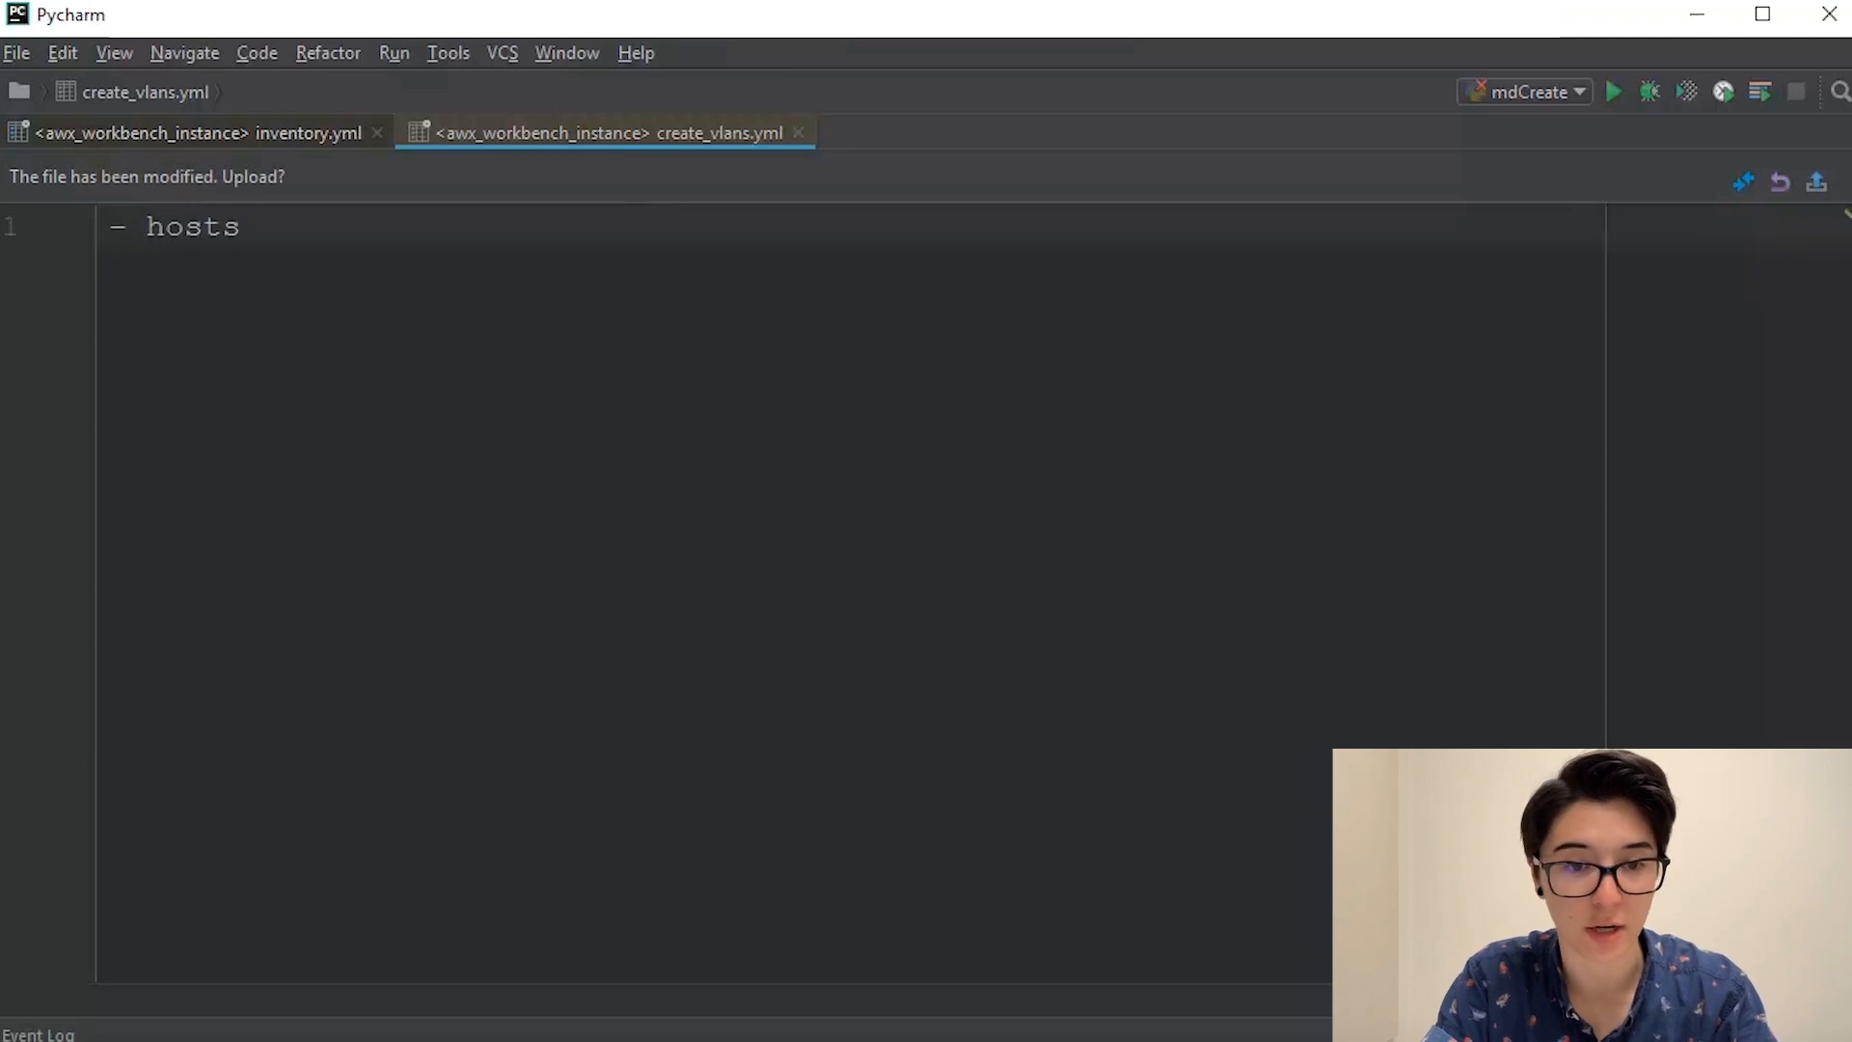
{"action": "type", "text": ": "}
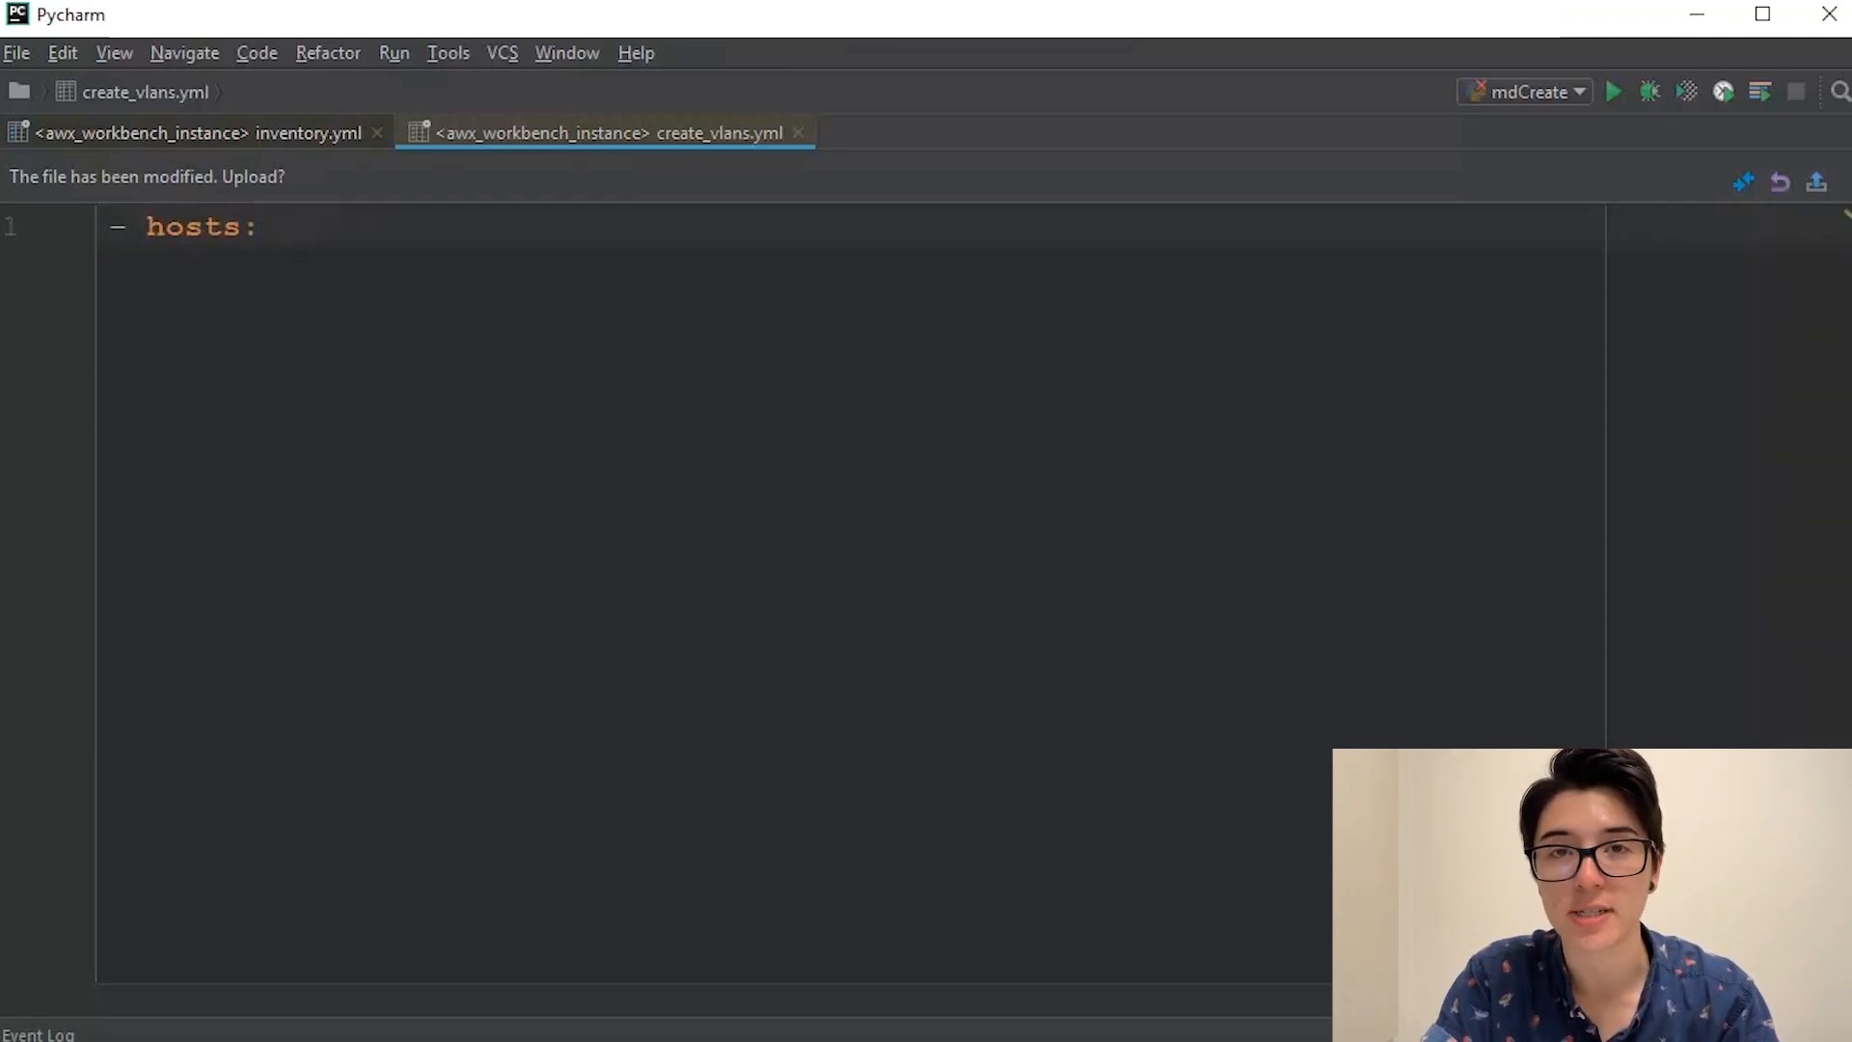
{"action": "type", "text": "Switch"}
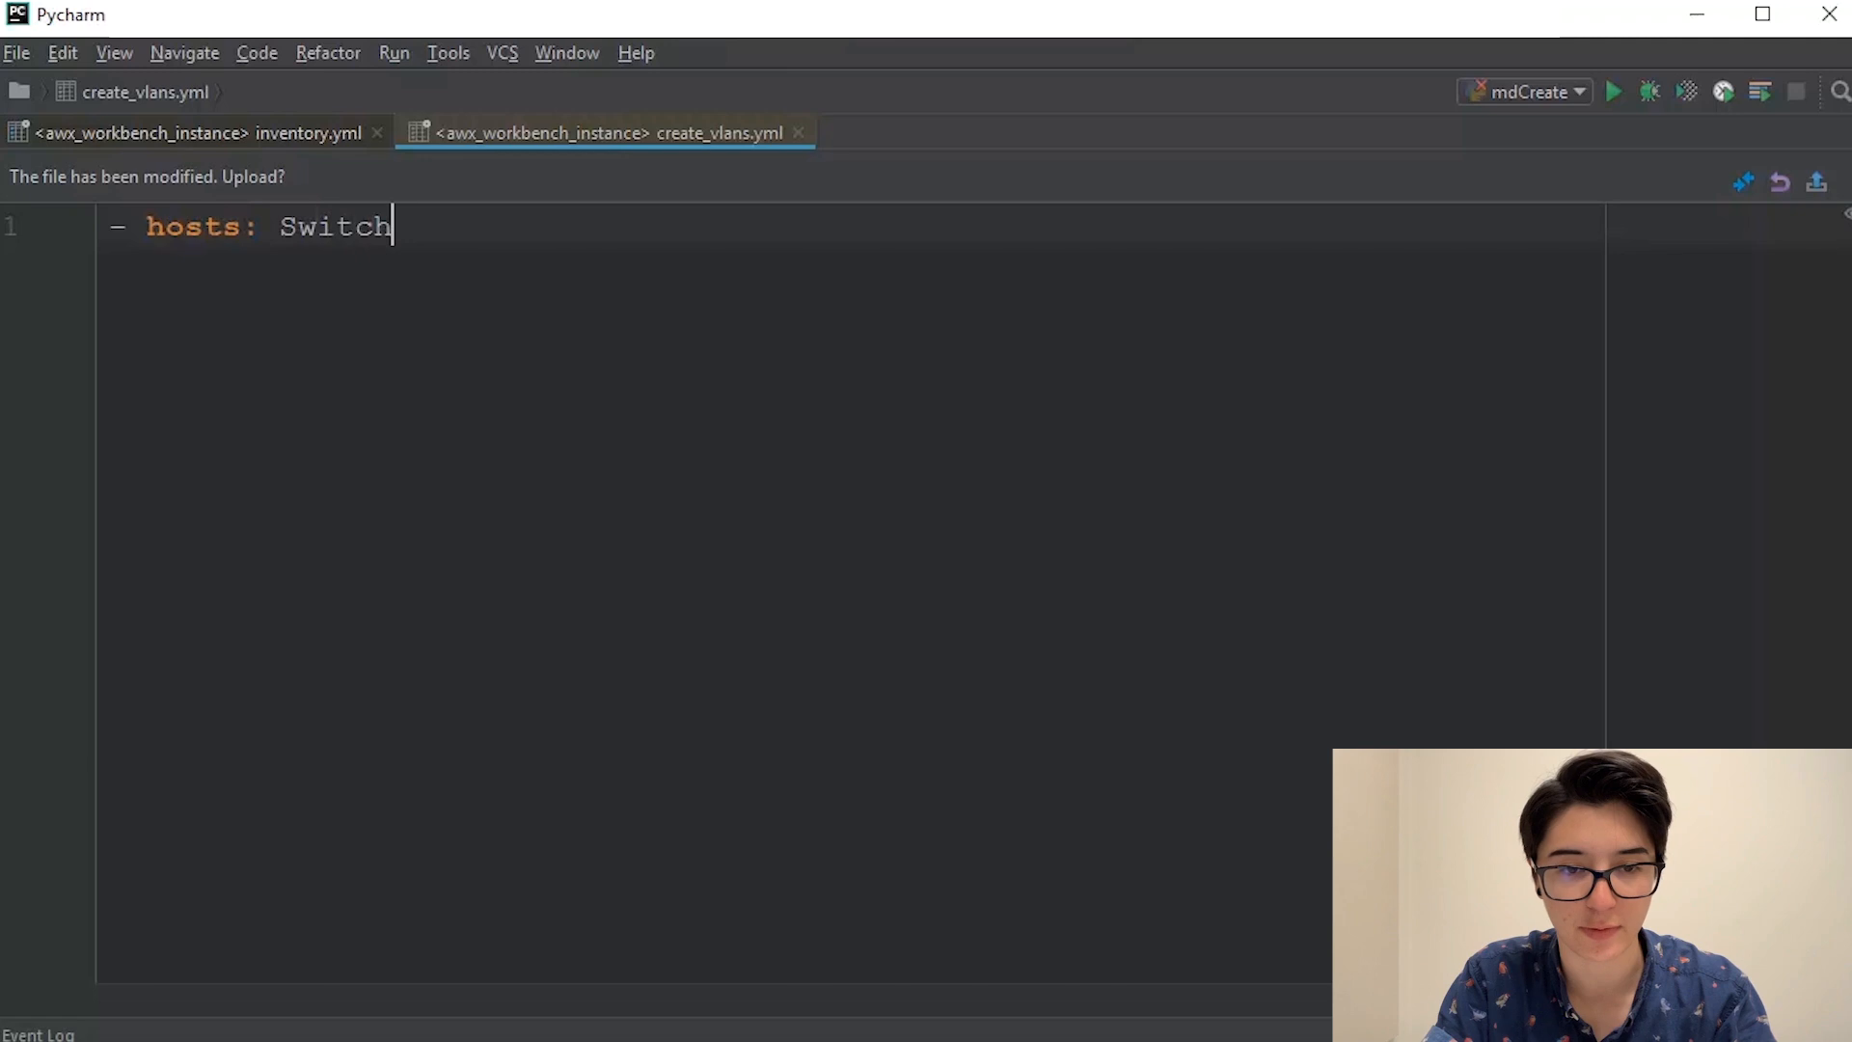
{"action": "type", "text": "1"}
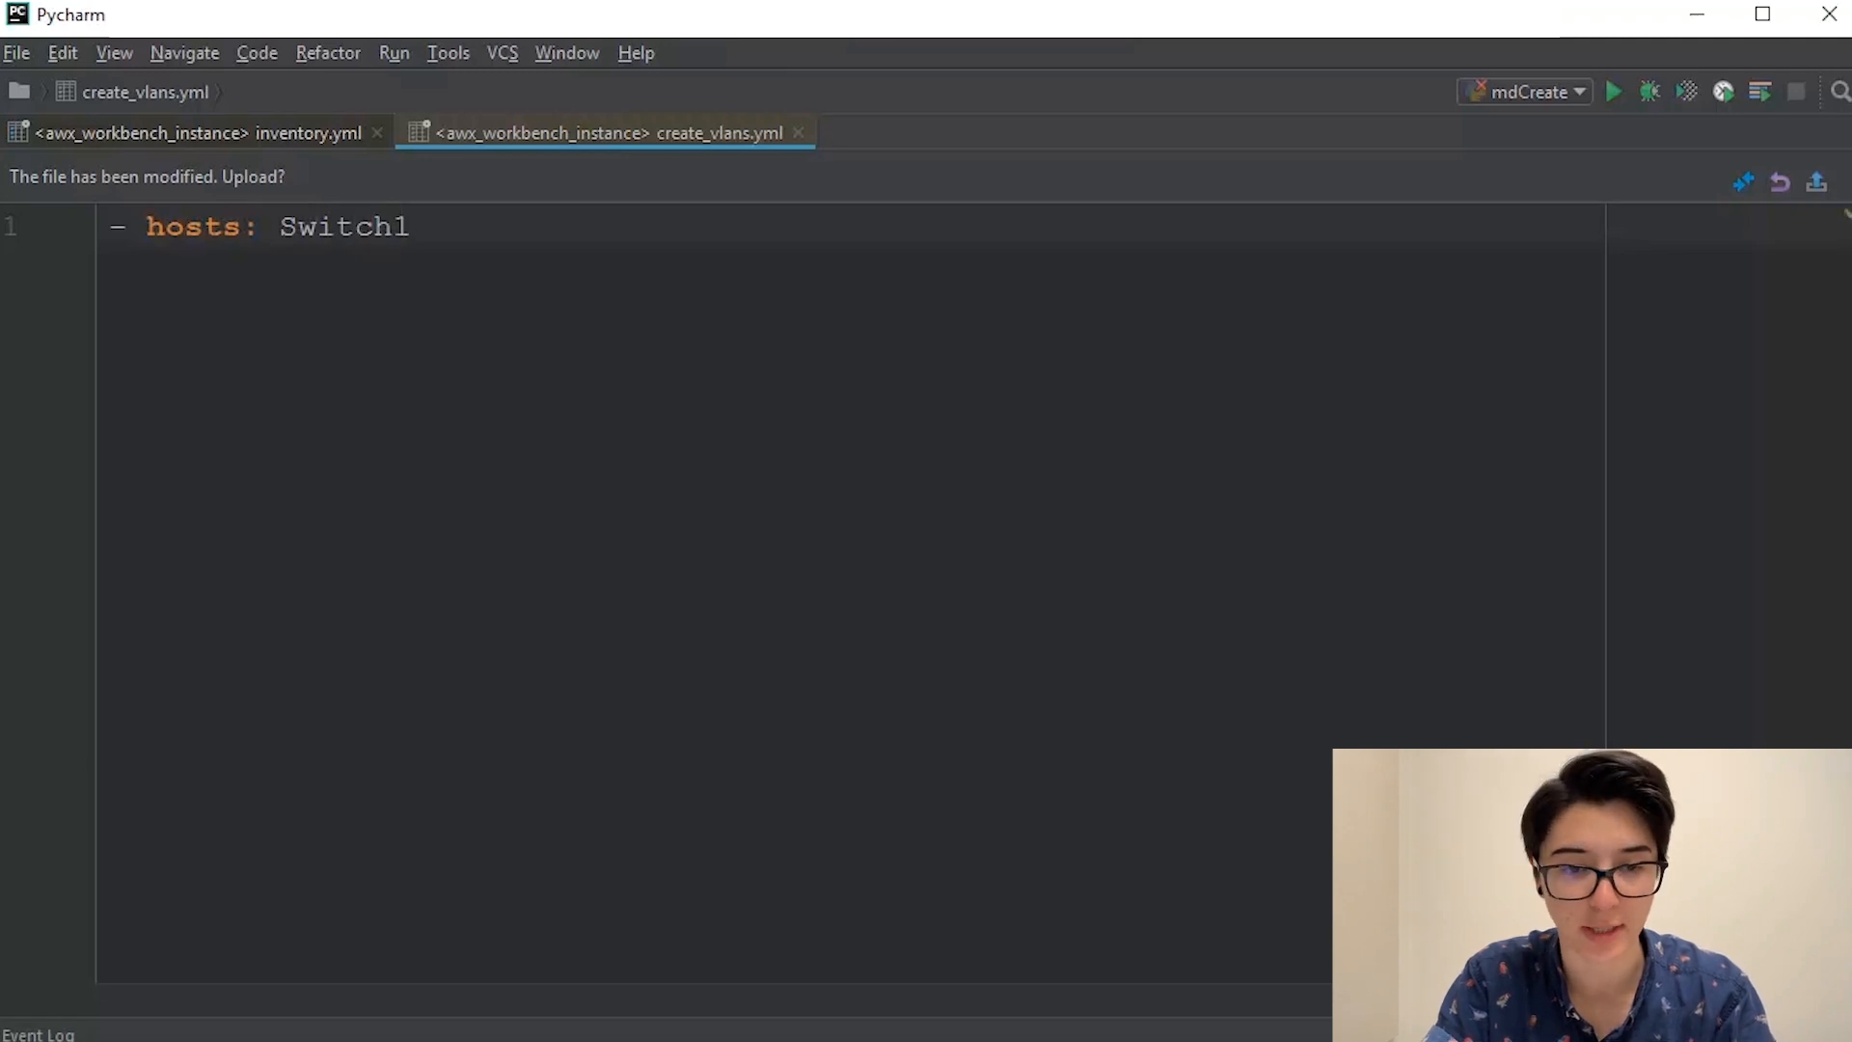
Under the Switch1 play add a tasks list with a Create VLAN 300 task using arubaoss_vlan
{"action": "key", "text": "Return"}
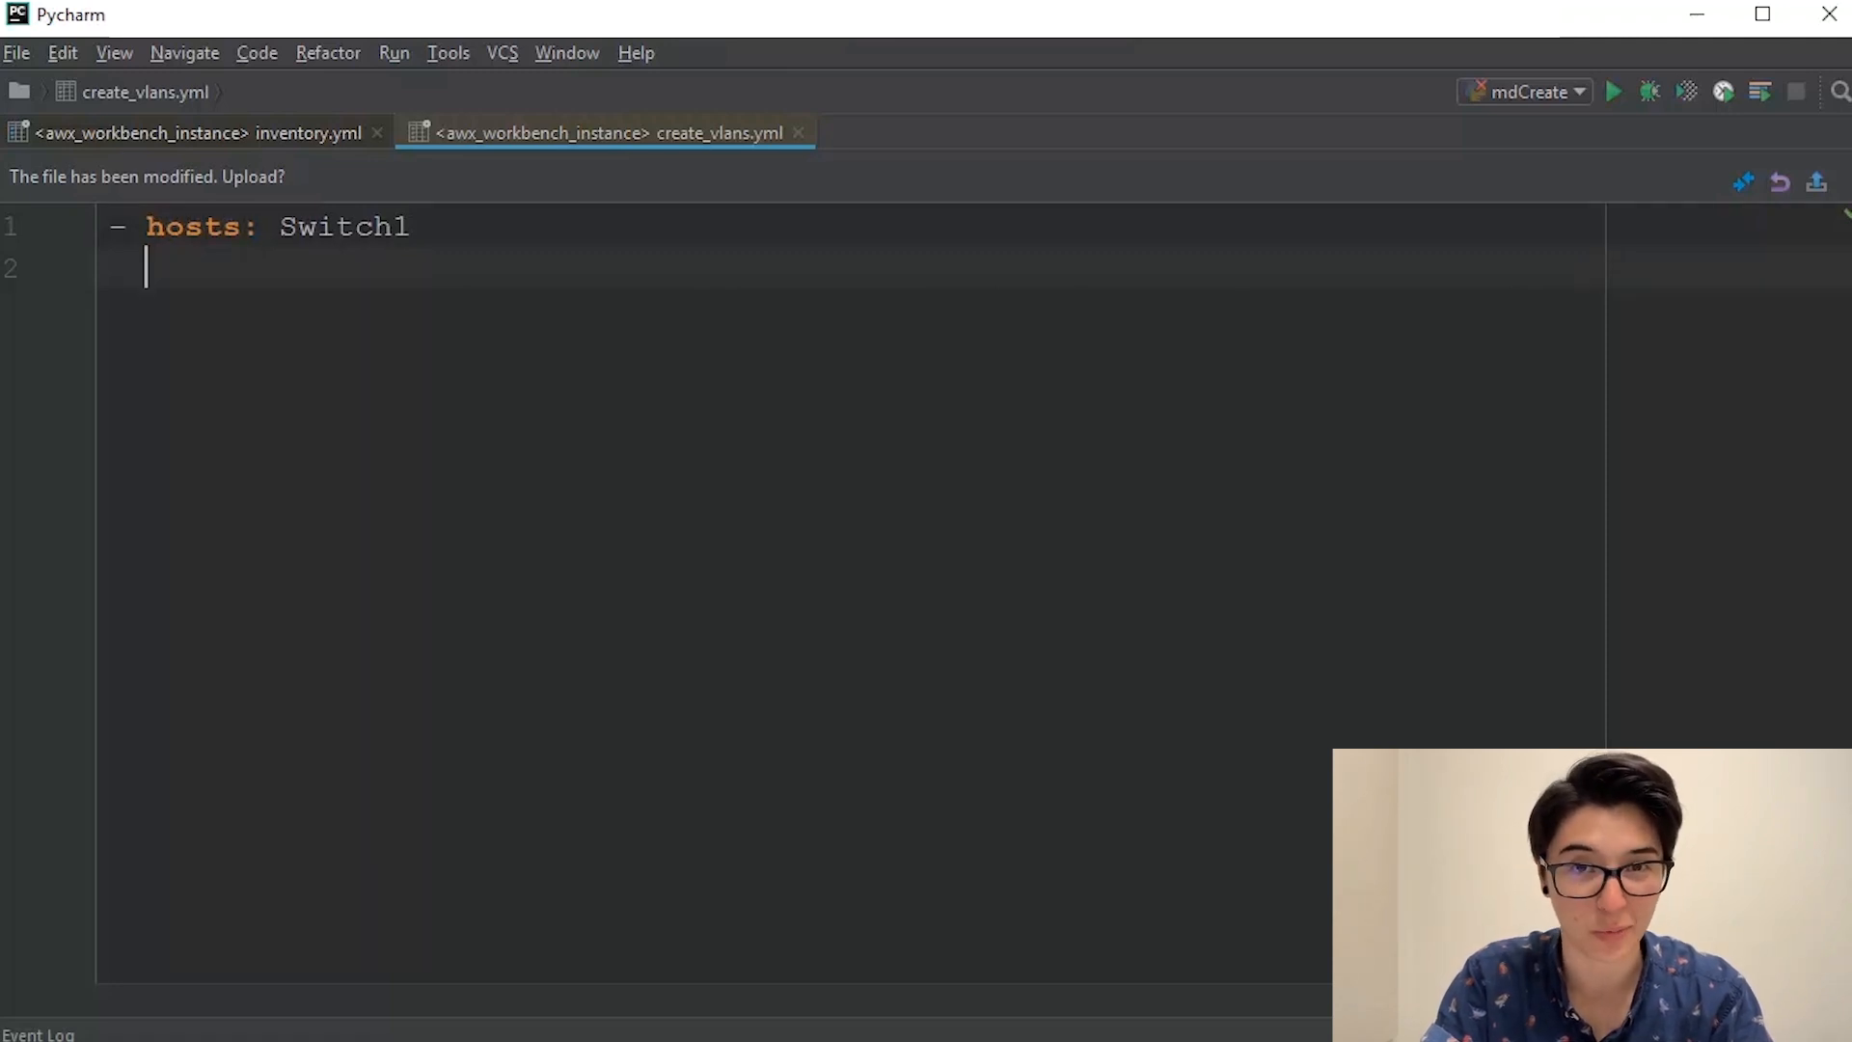
{"action": "type", "text": "tasks:"}
{"action": "key", "text": "Return"}
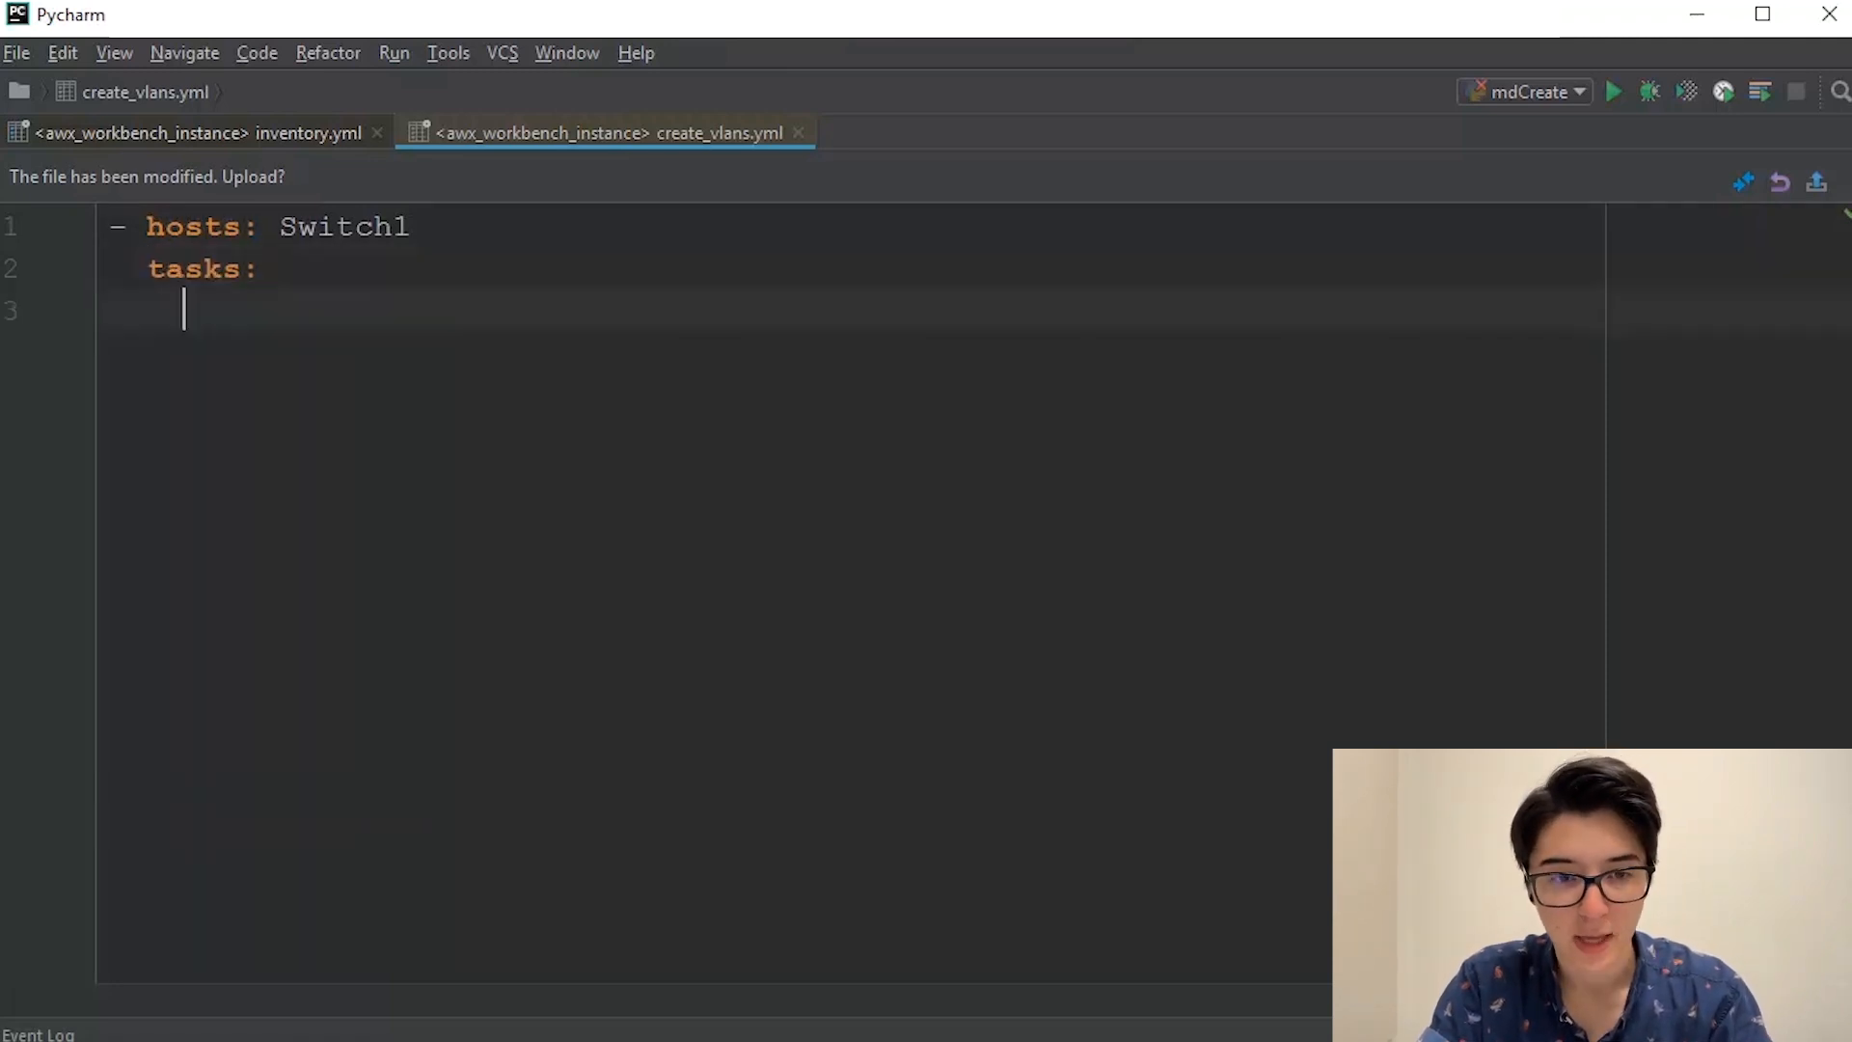
{"action": "type", "text": "-"}
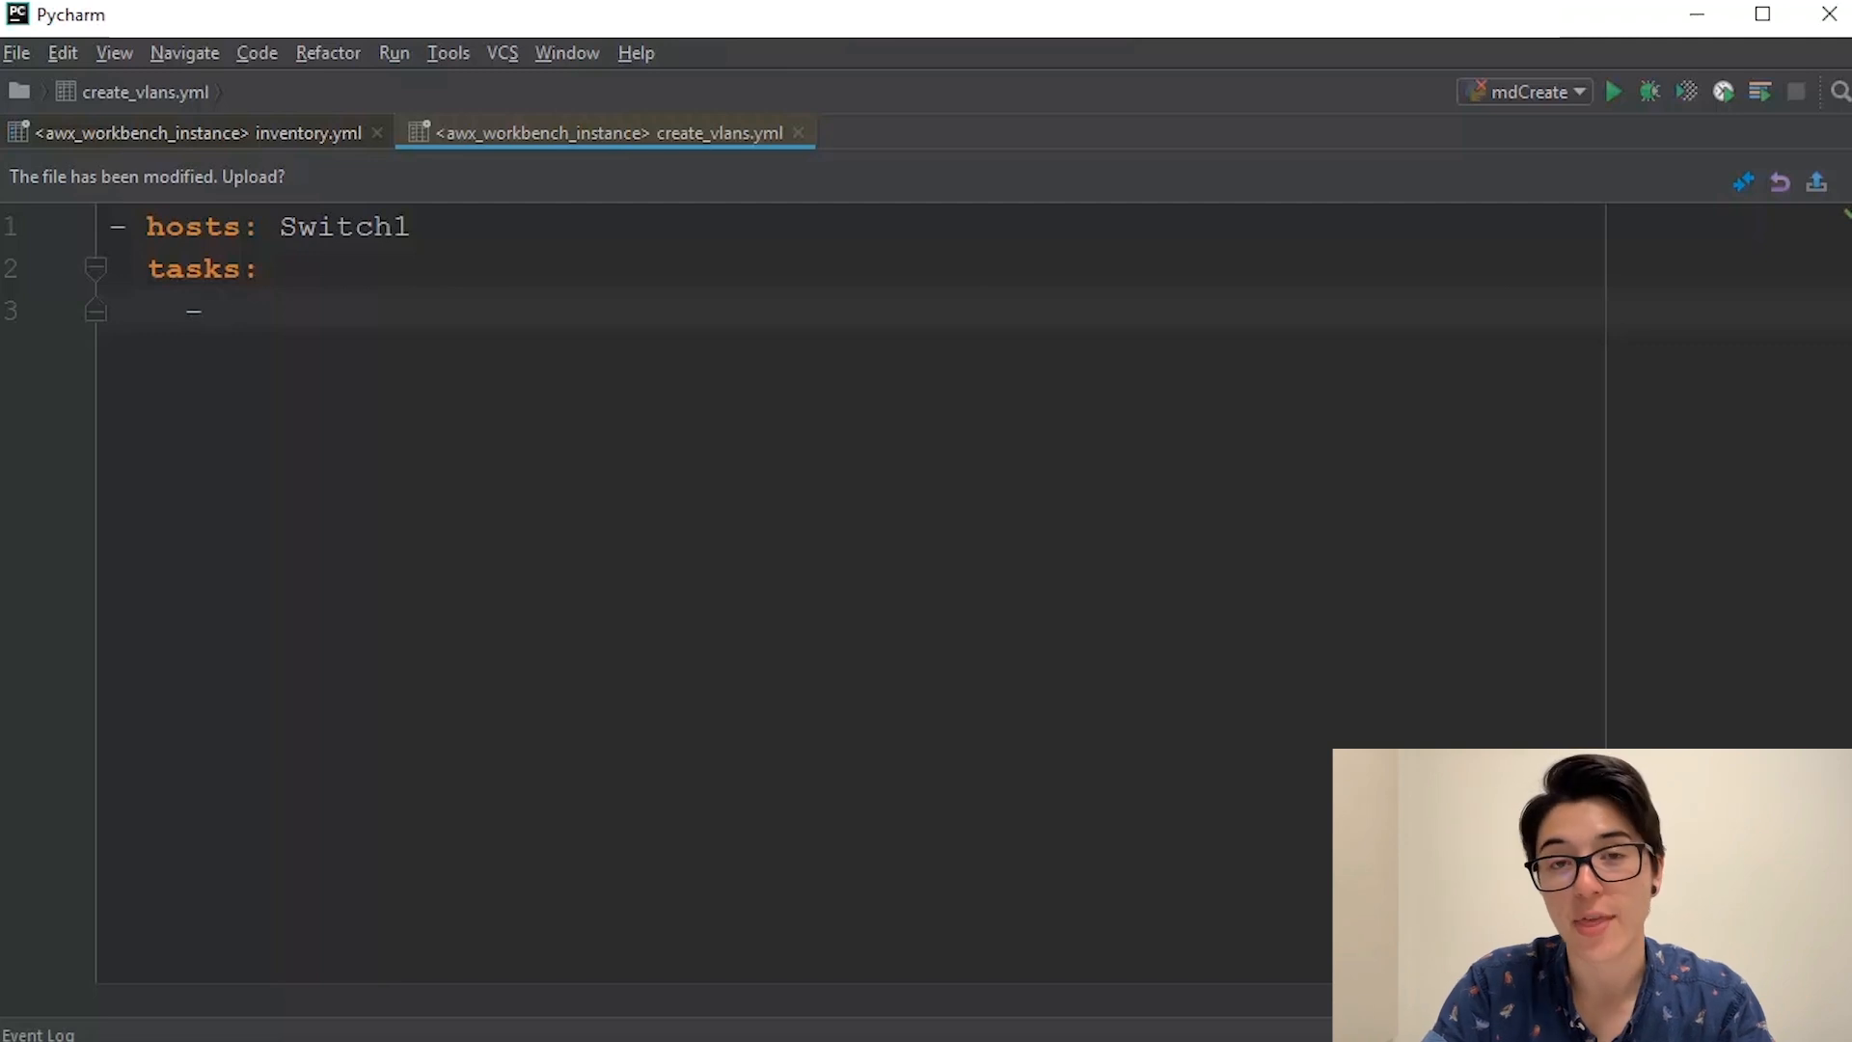
{"action": "type", "text": "name"}
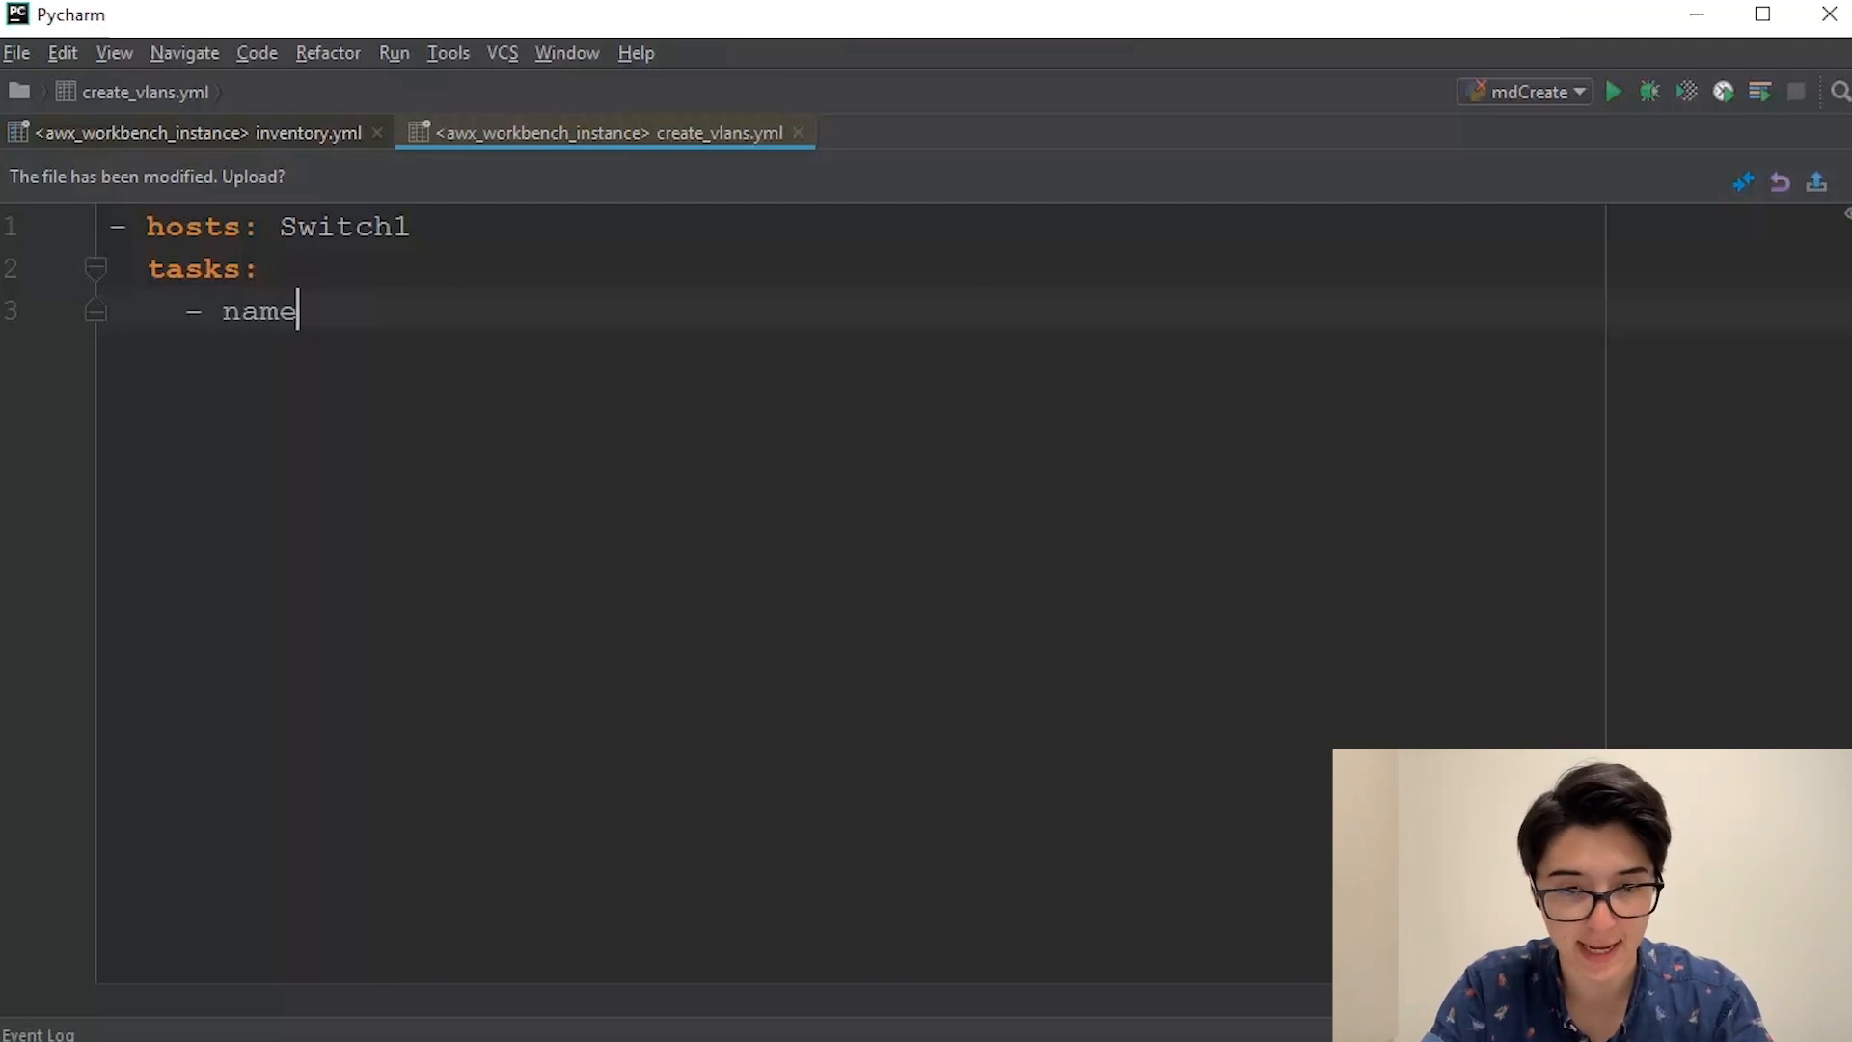
{"action": "type", "text": ": Con"}
{"action": "key", "text": "BackSpace"}
{"action": "key", "text": "BackSpace"}
{"action": "type", "text": "re"}
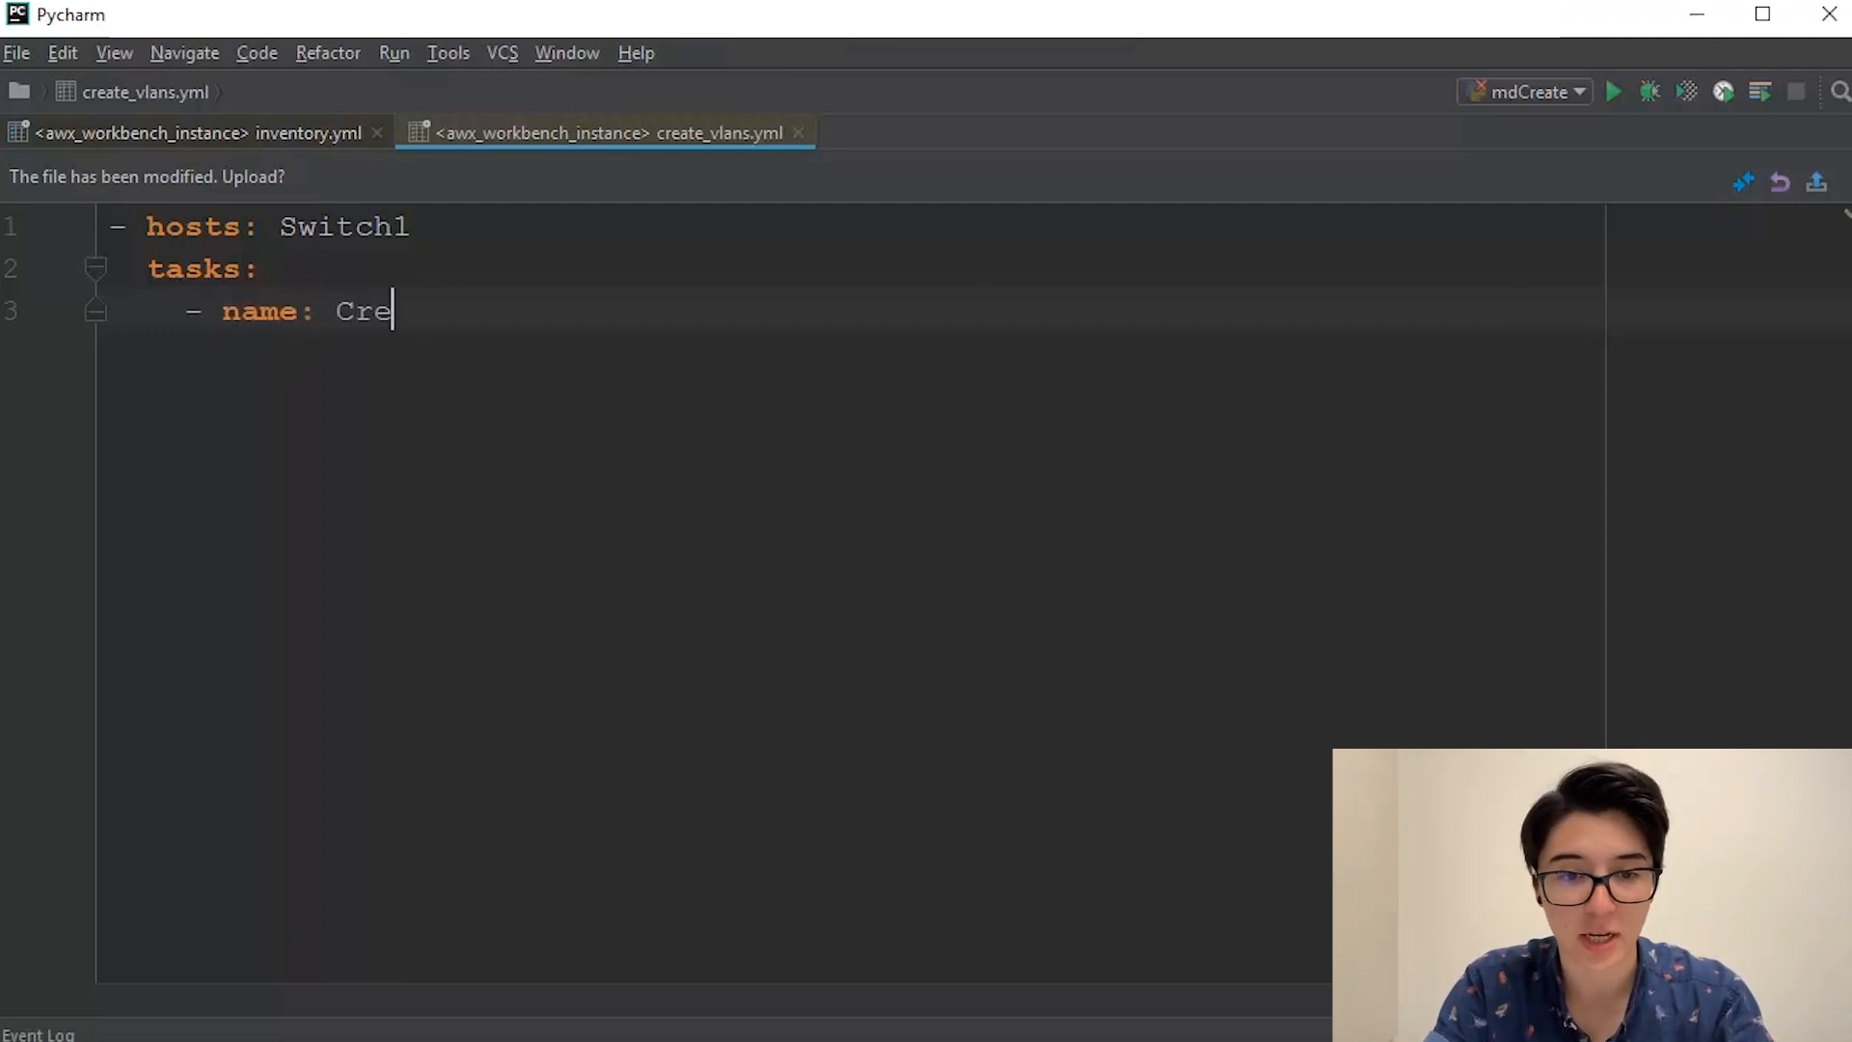
{"action": "type", "text": "ate VLAN 30"}
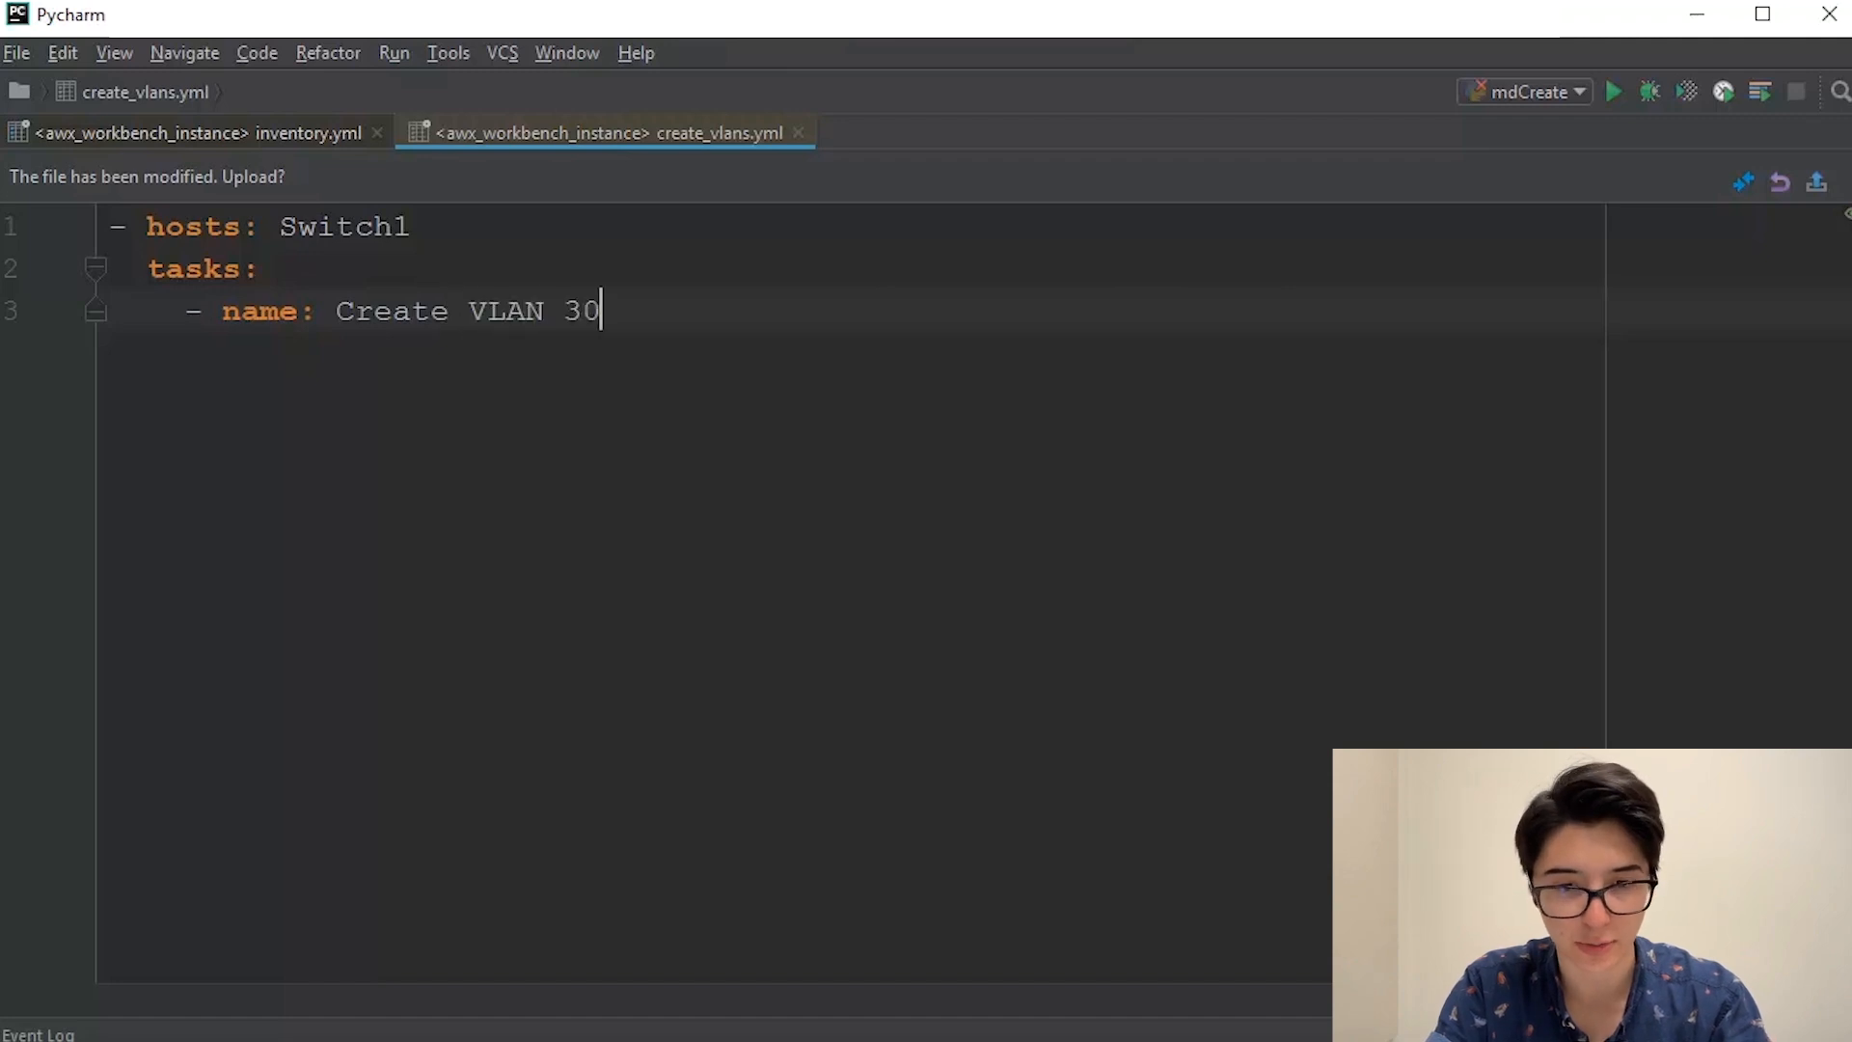
{"action": "type", "text": "0"}
{"action": "key", "text": "Return"}
{"action": "key", "text": "Tab"}
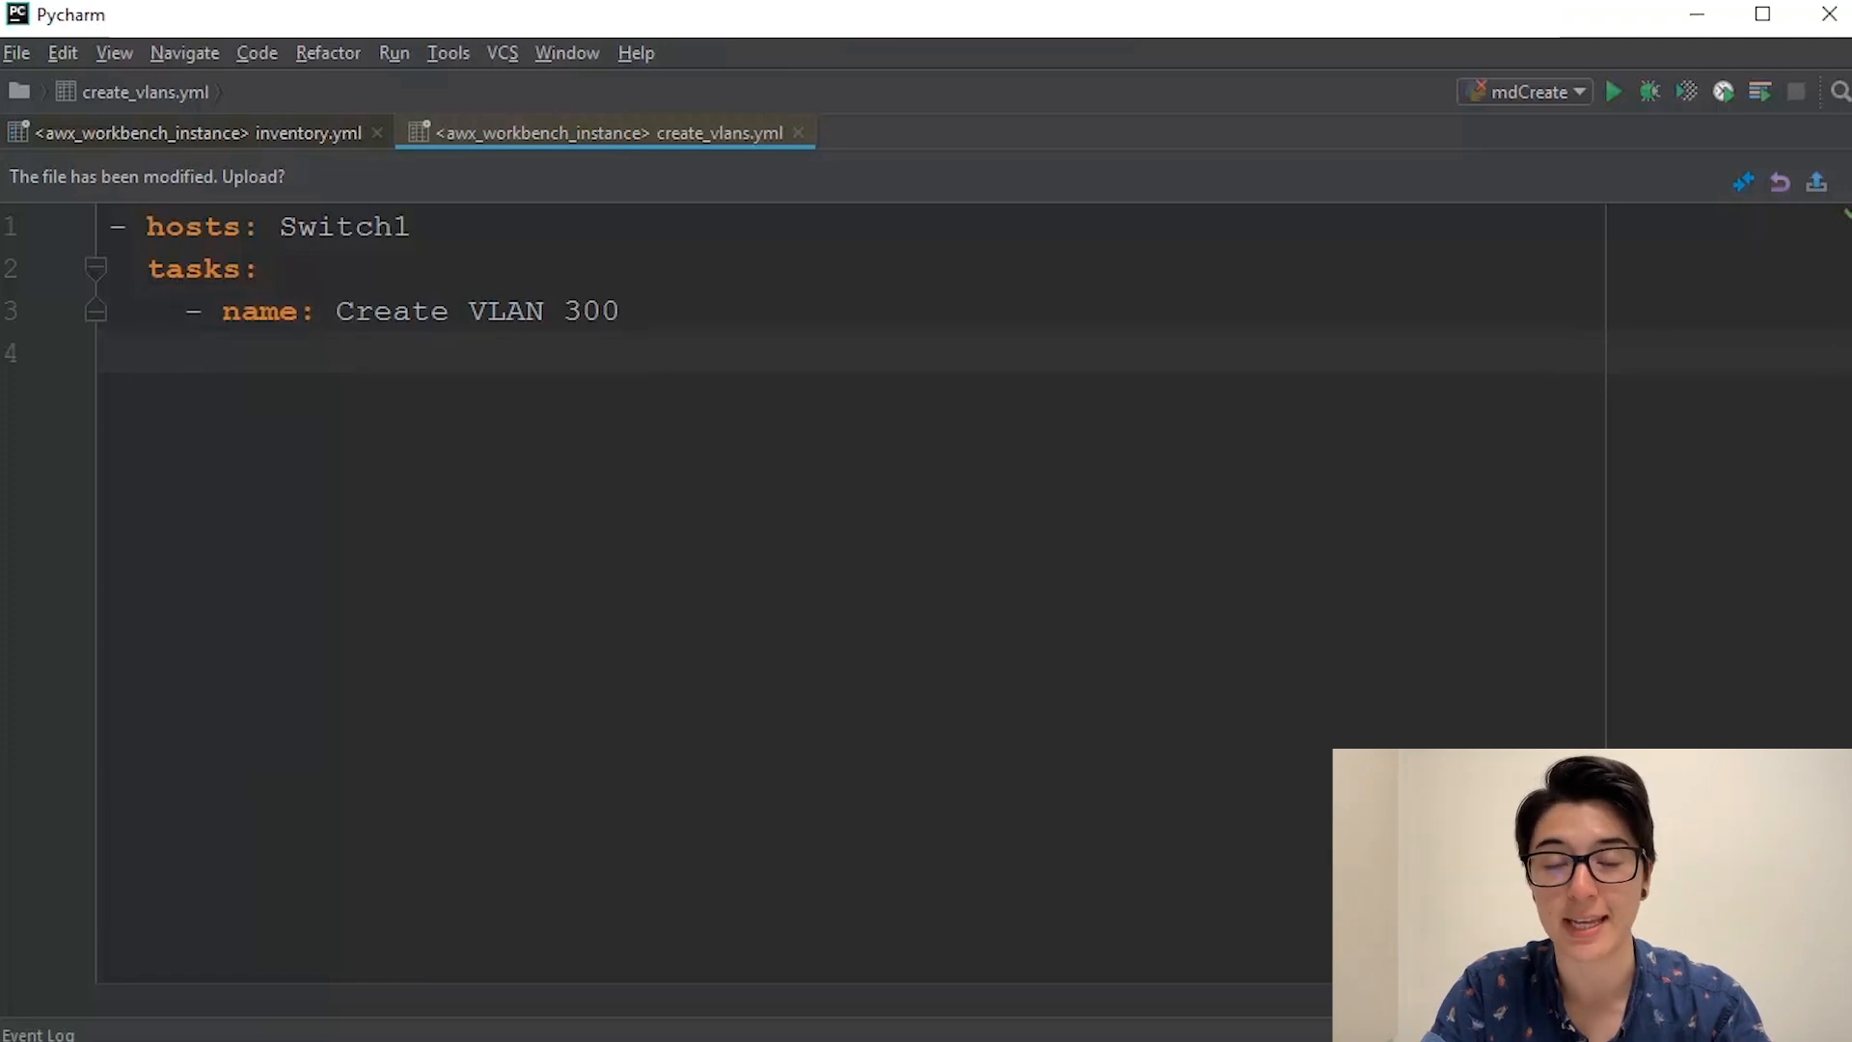
{"action": "type", "text": "arubaoss_"}
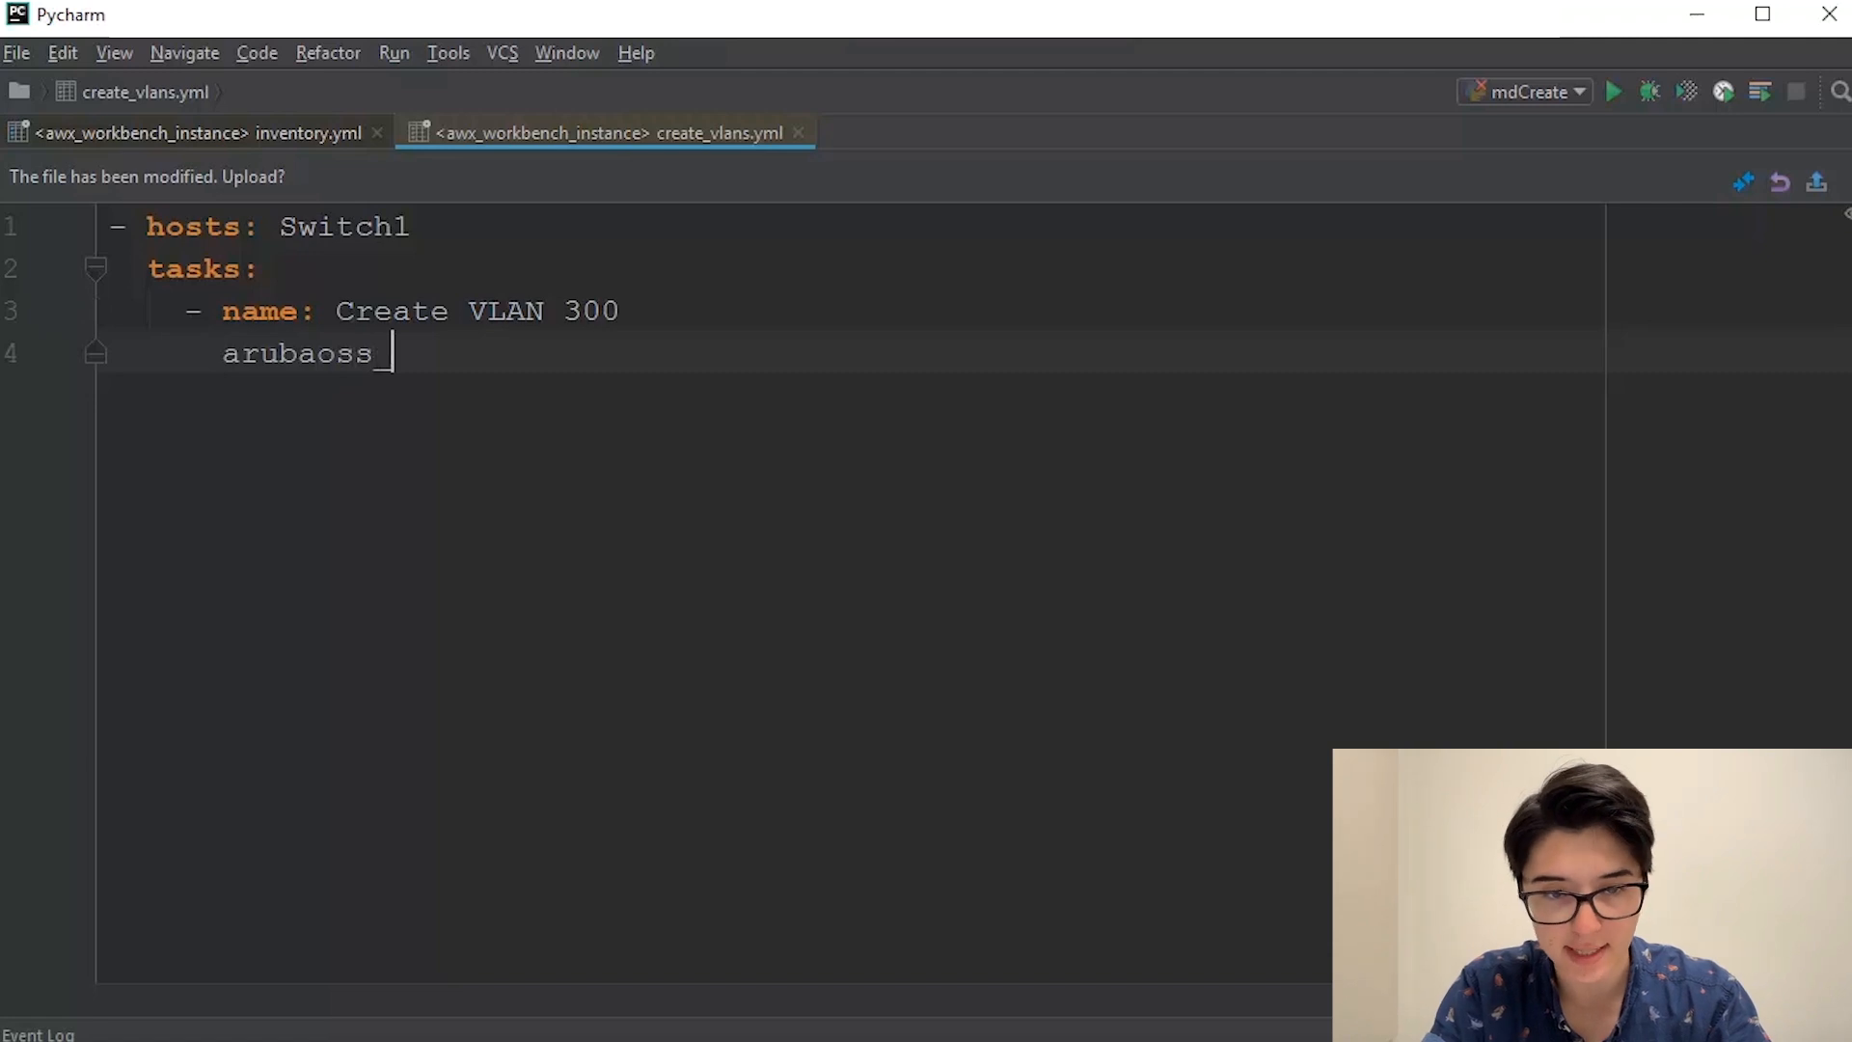
{"action": "type", "text": "vlan:"}
Set command config_vlan, vlan_id 300 and name 'this is vlan300', then save to sync the remote copy
{"action": "key", "text": "Return"}
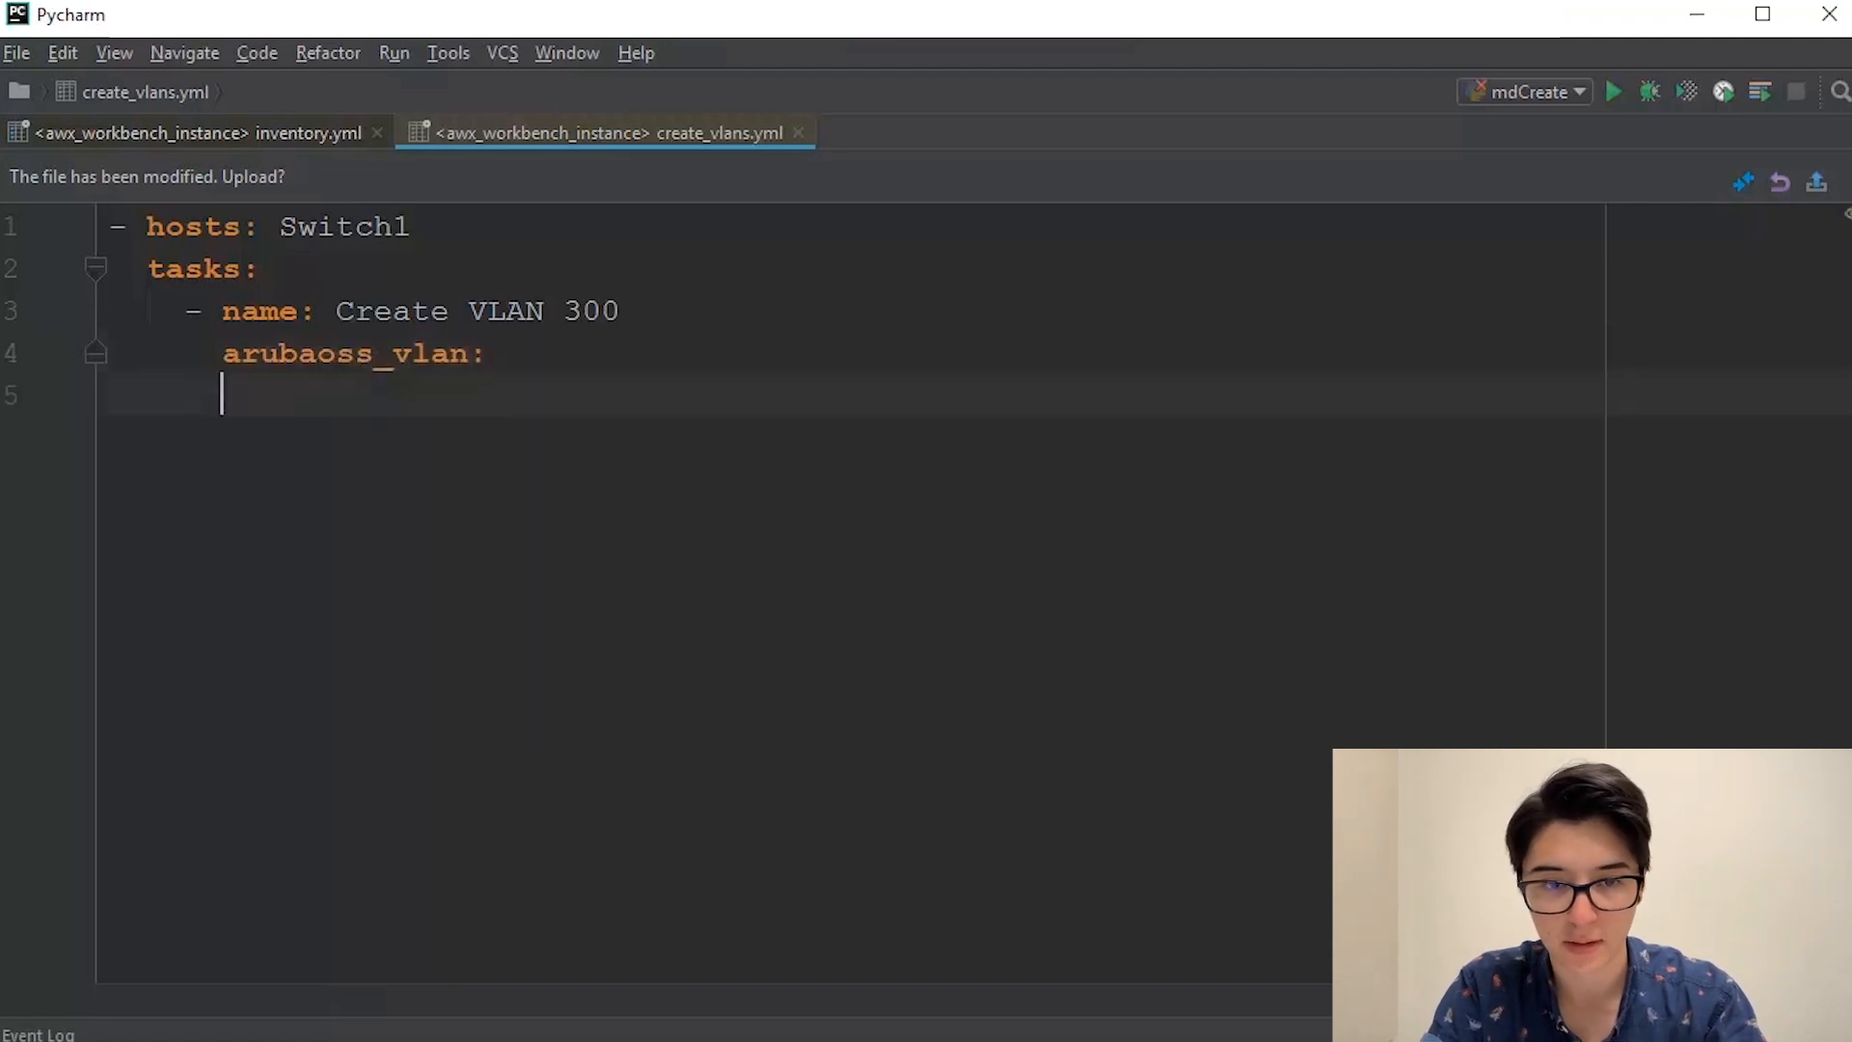
{"action": "key", "text": "Tab"}
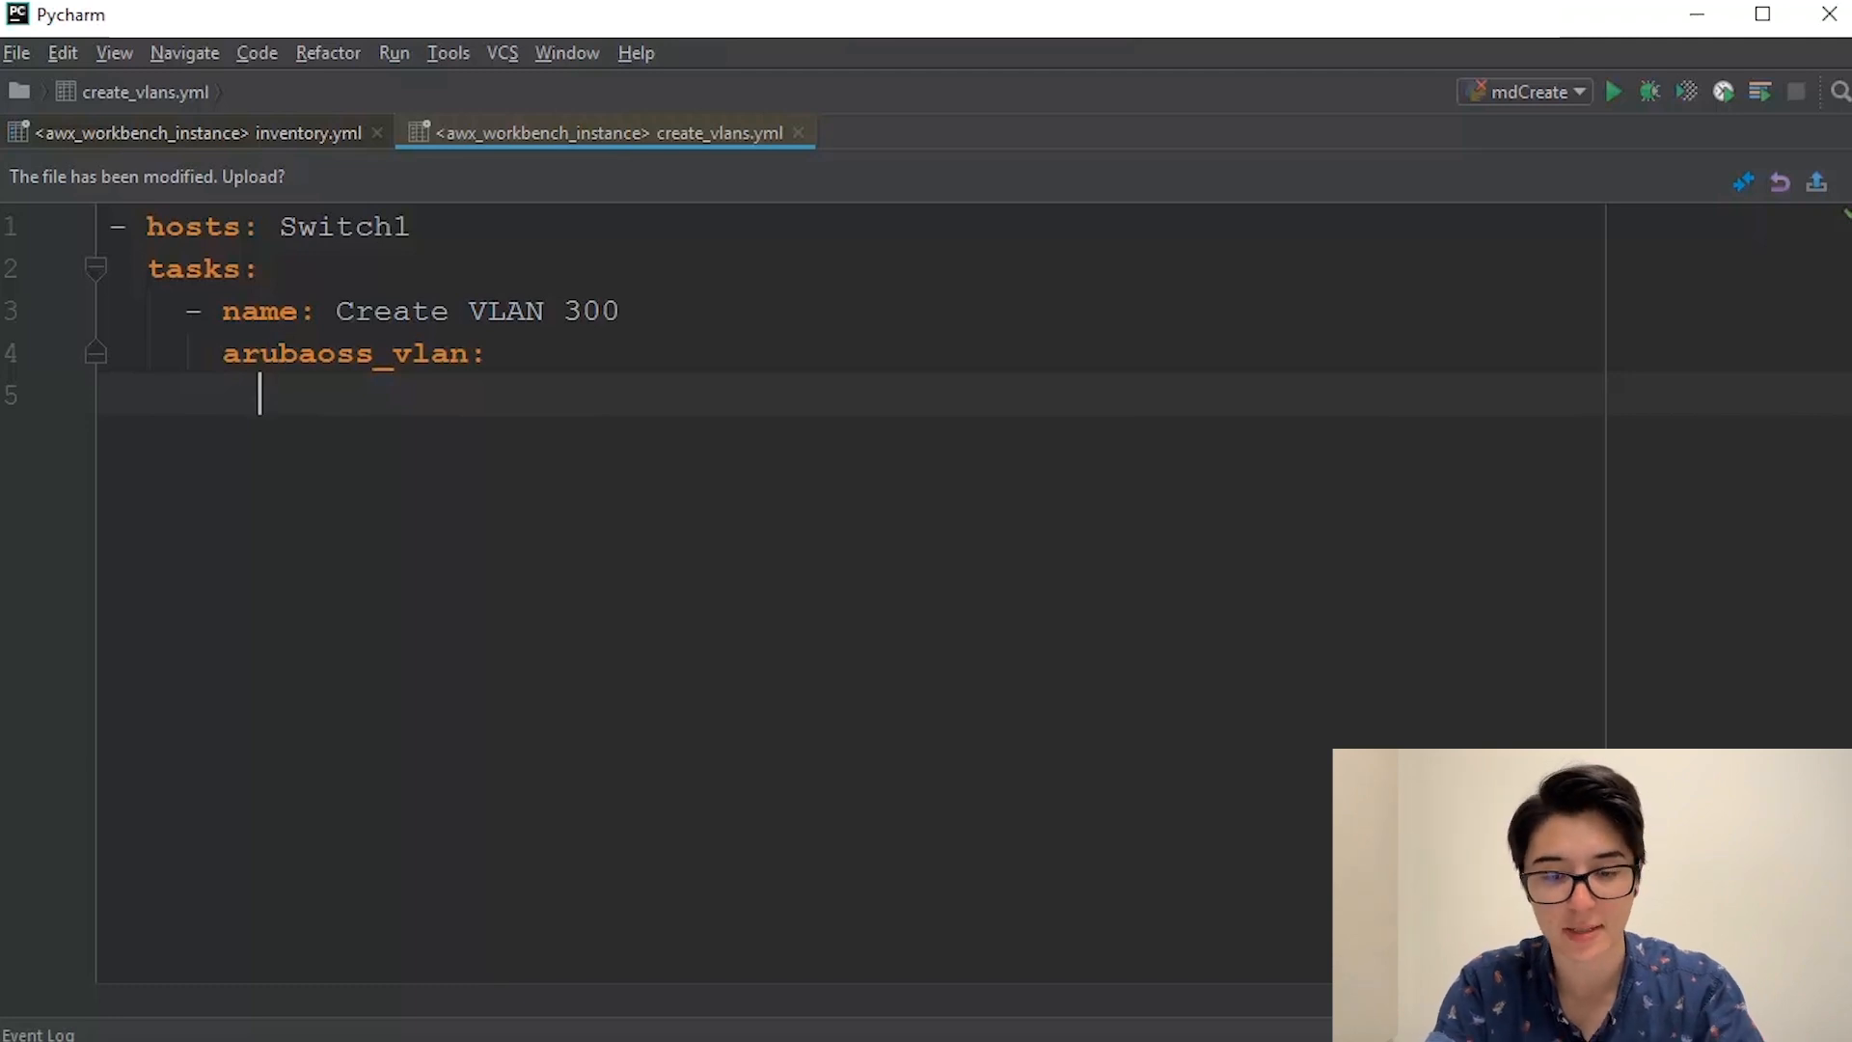
{"action": "type", "text": "command"}
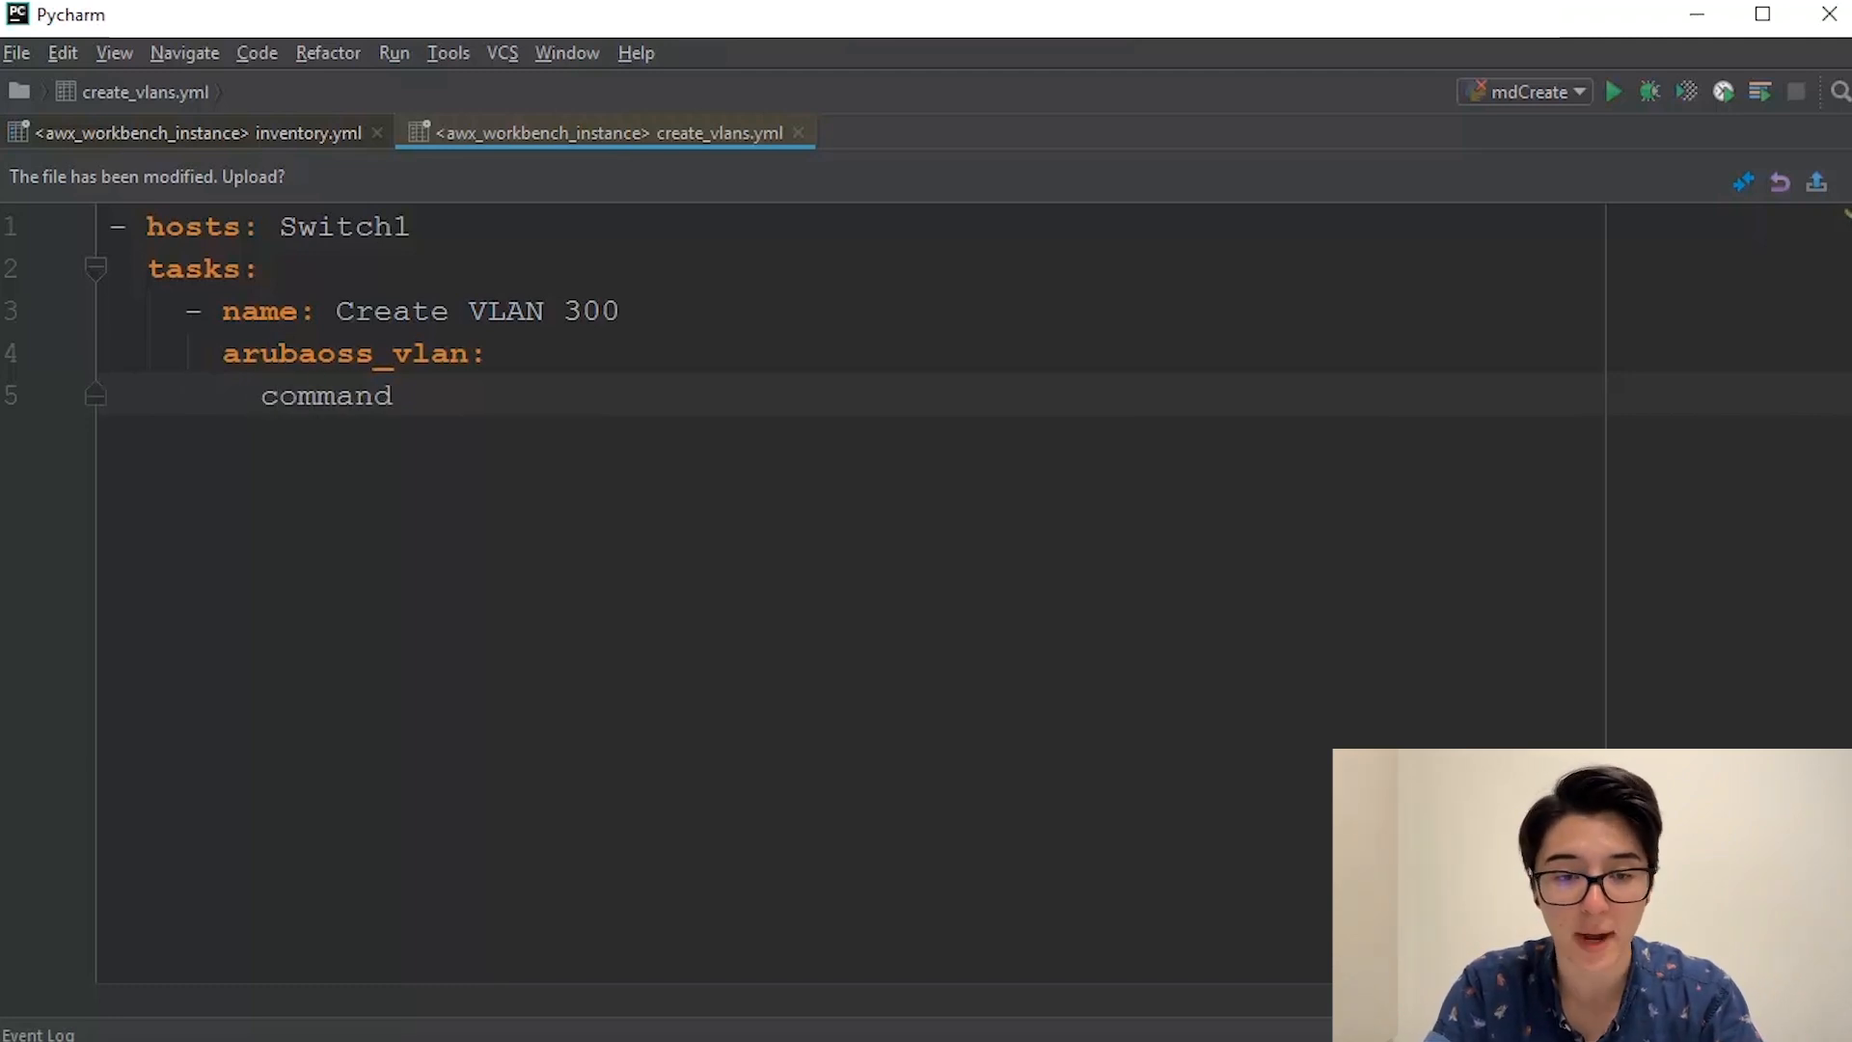
{"action": "type", "text": ":"}
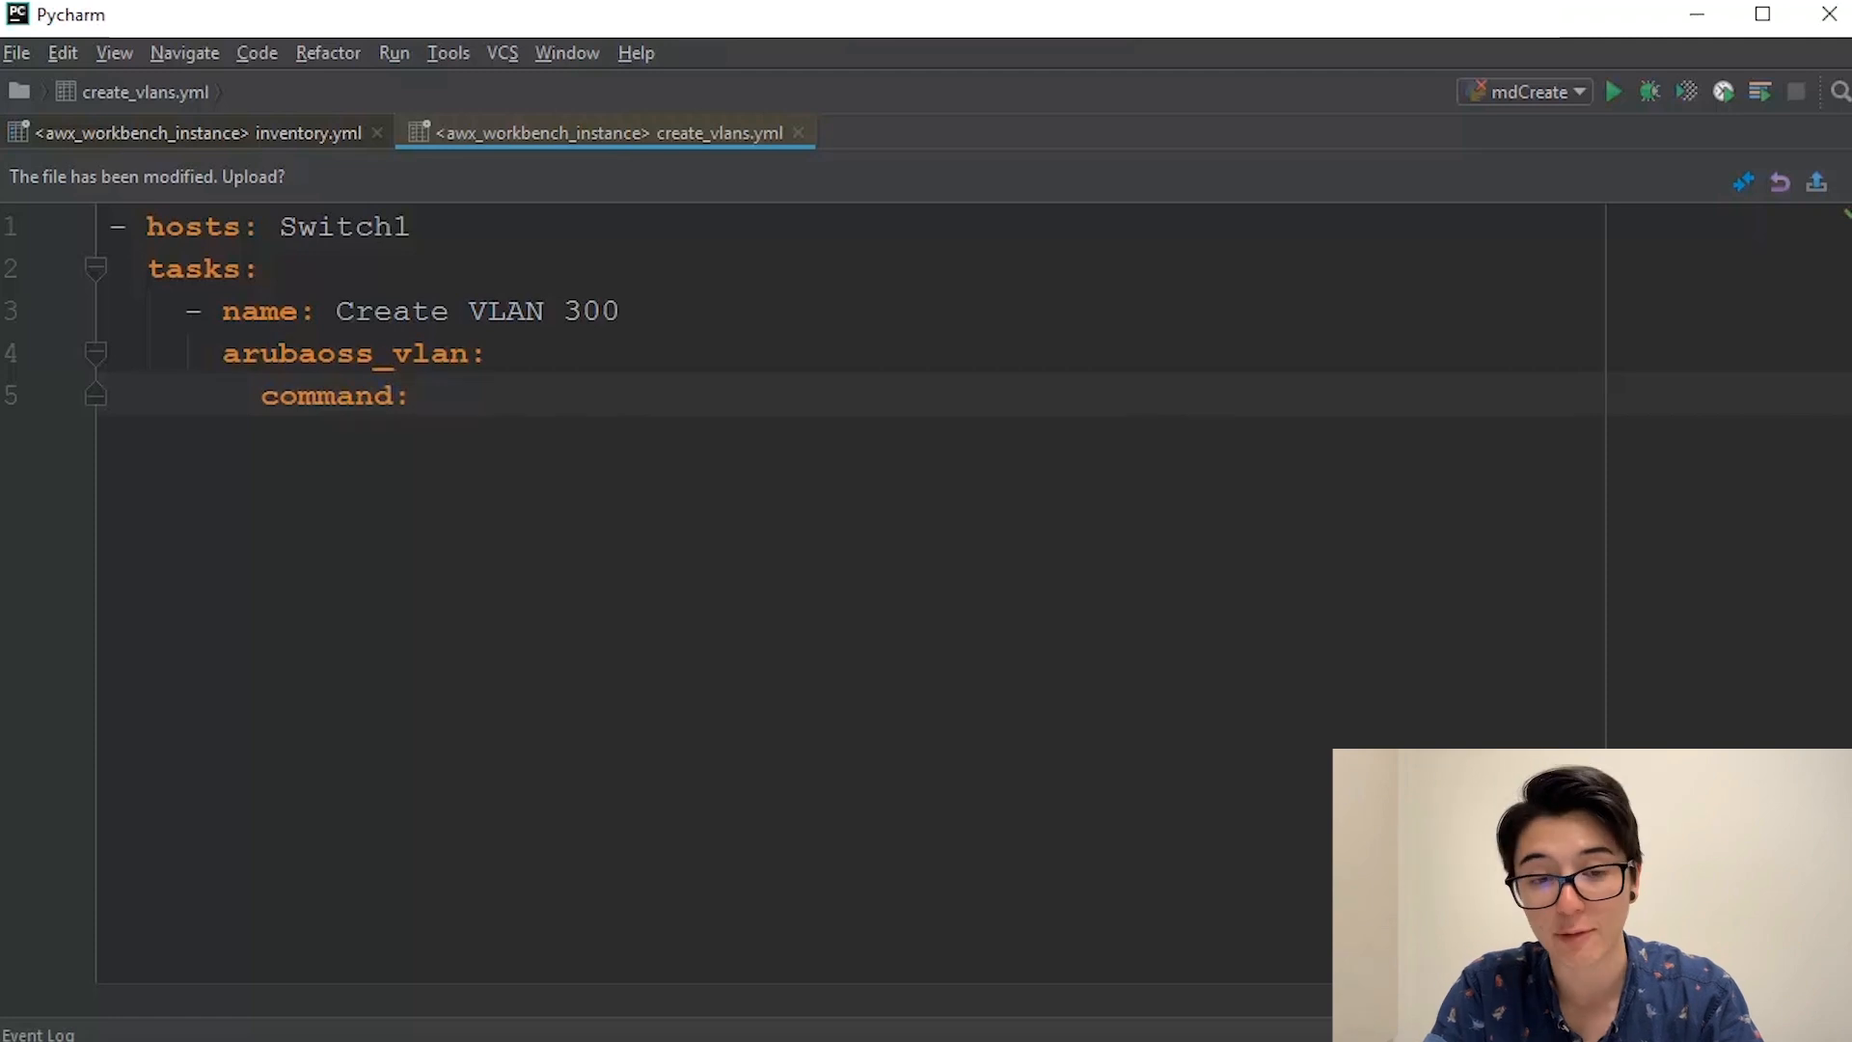
{"action": "type", "text": " config_vla"}
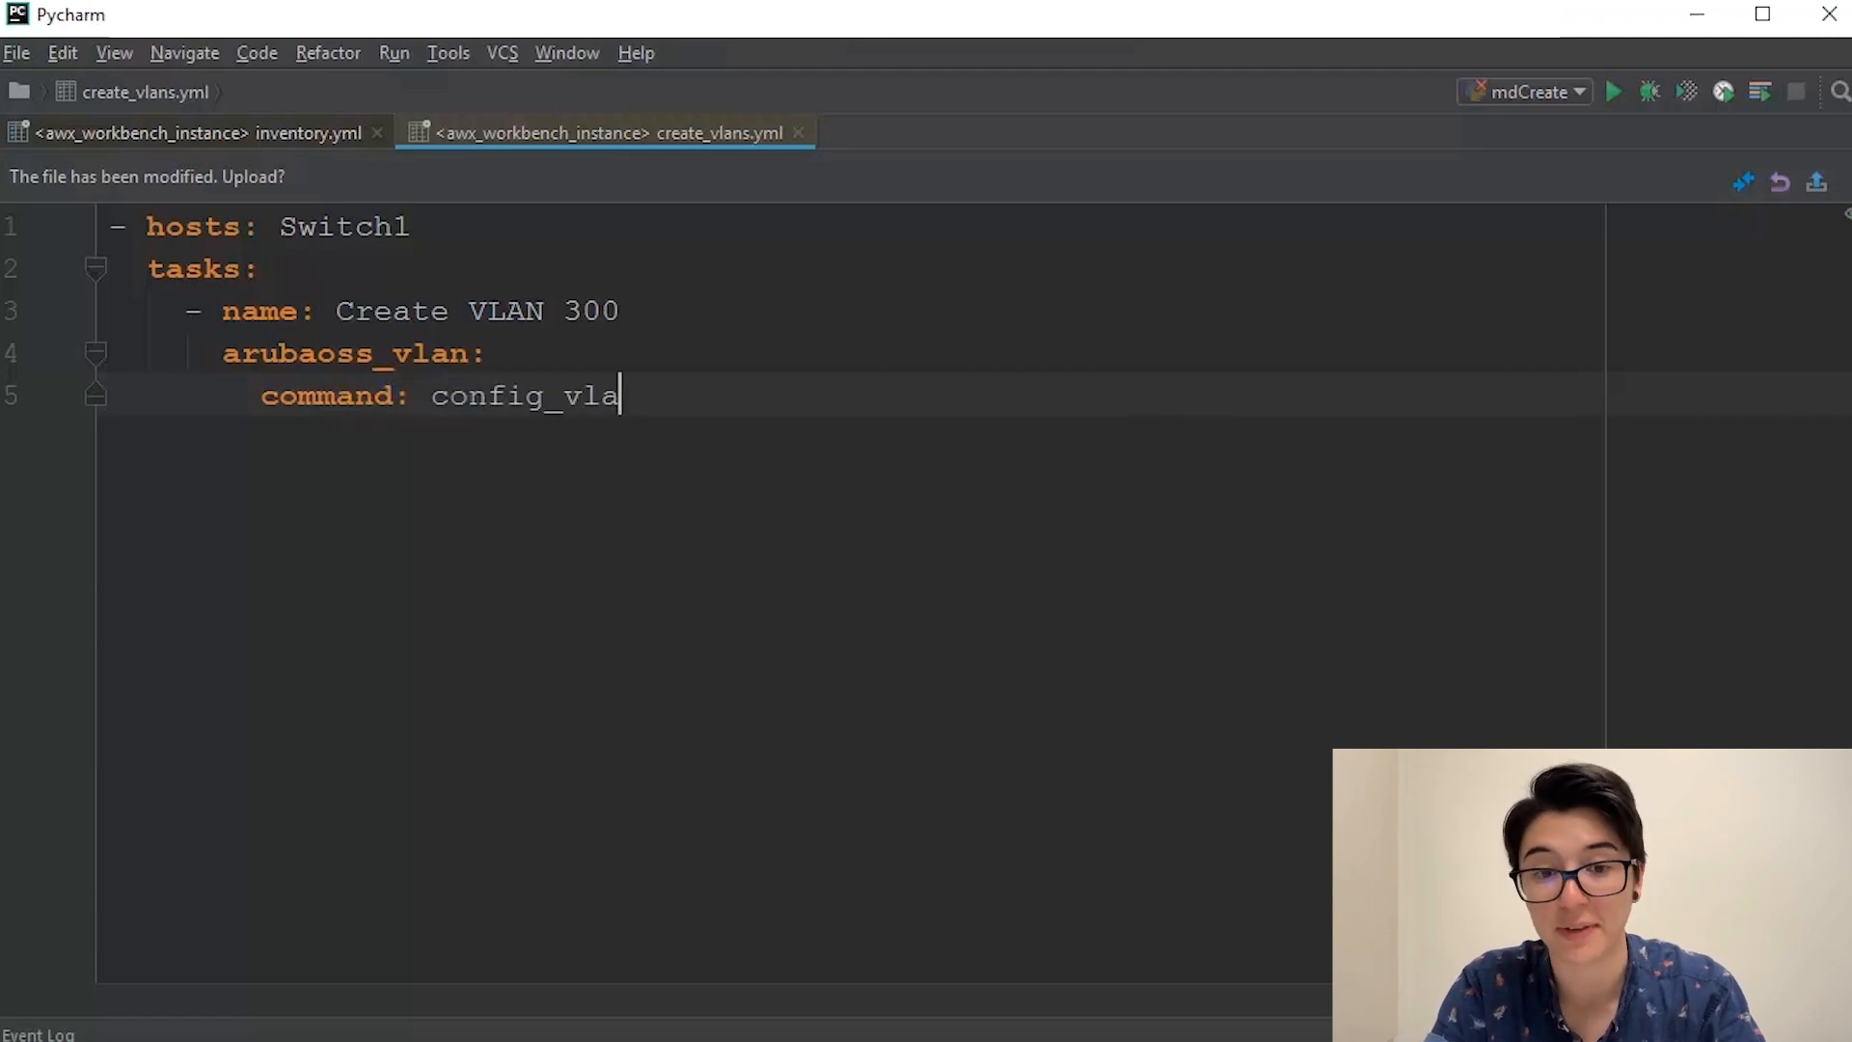
{"action": "type", "text": "n"}
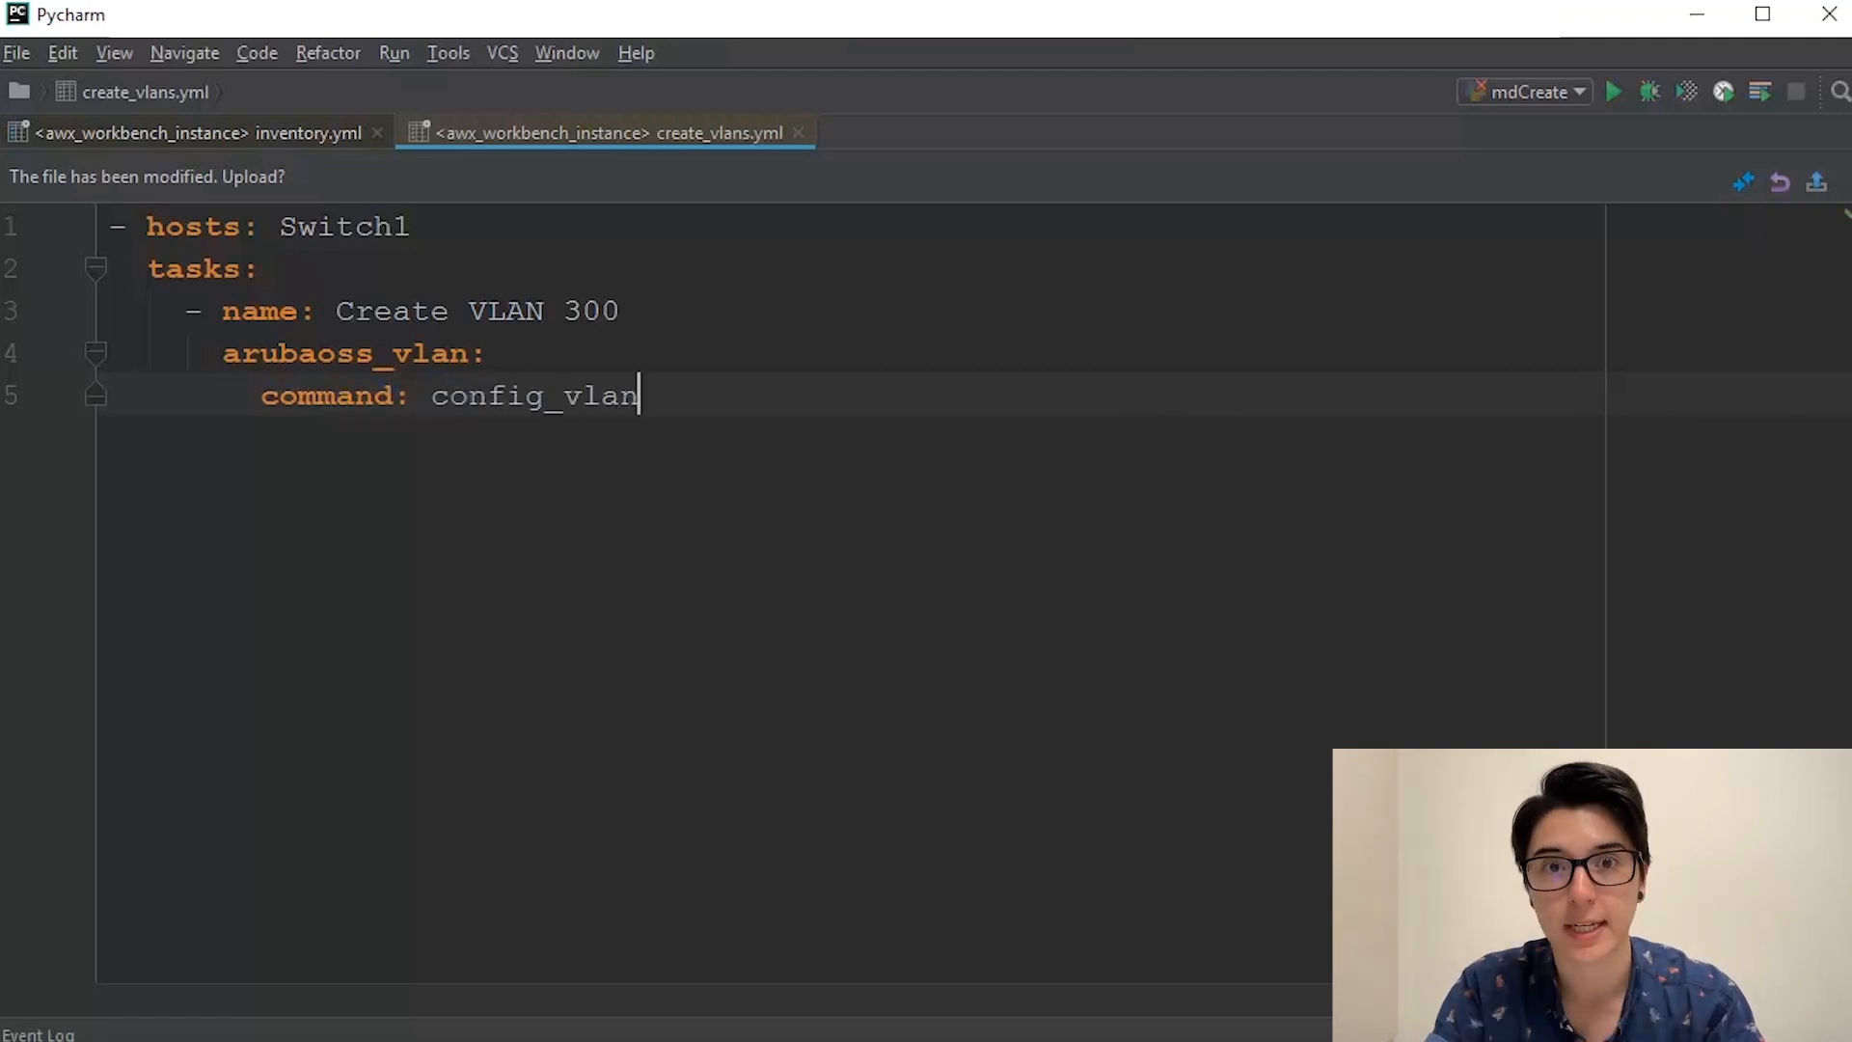
{"action": "key", "text": "Return"}
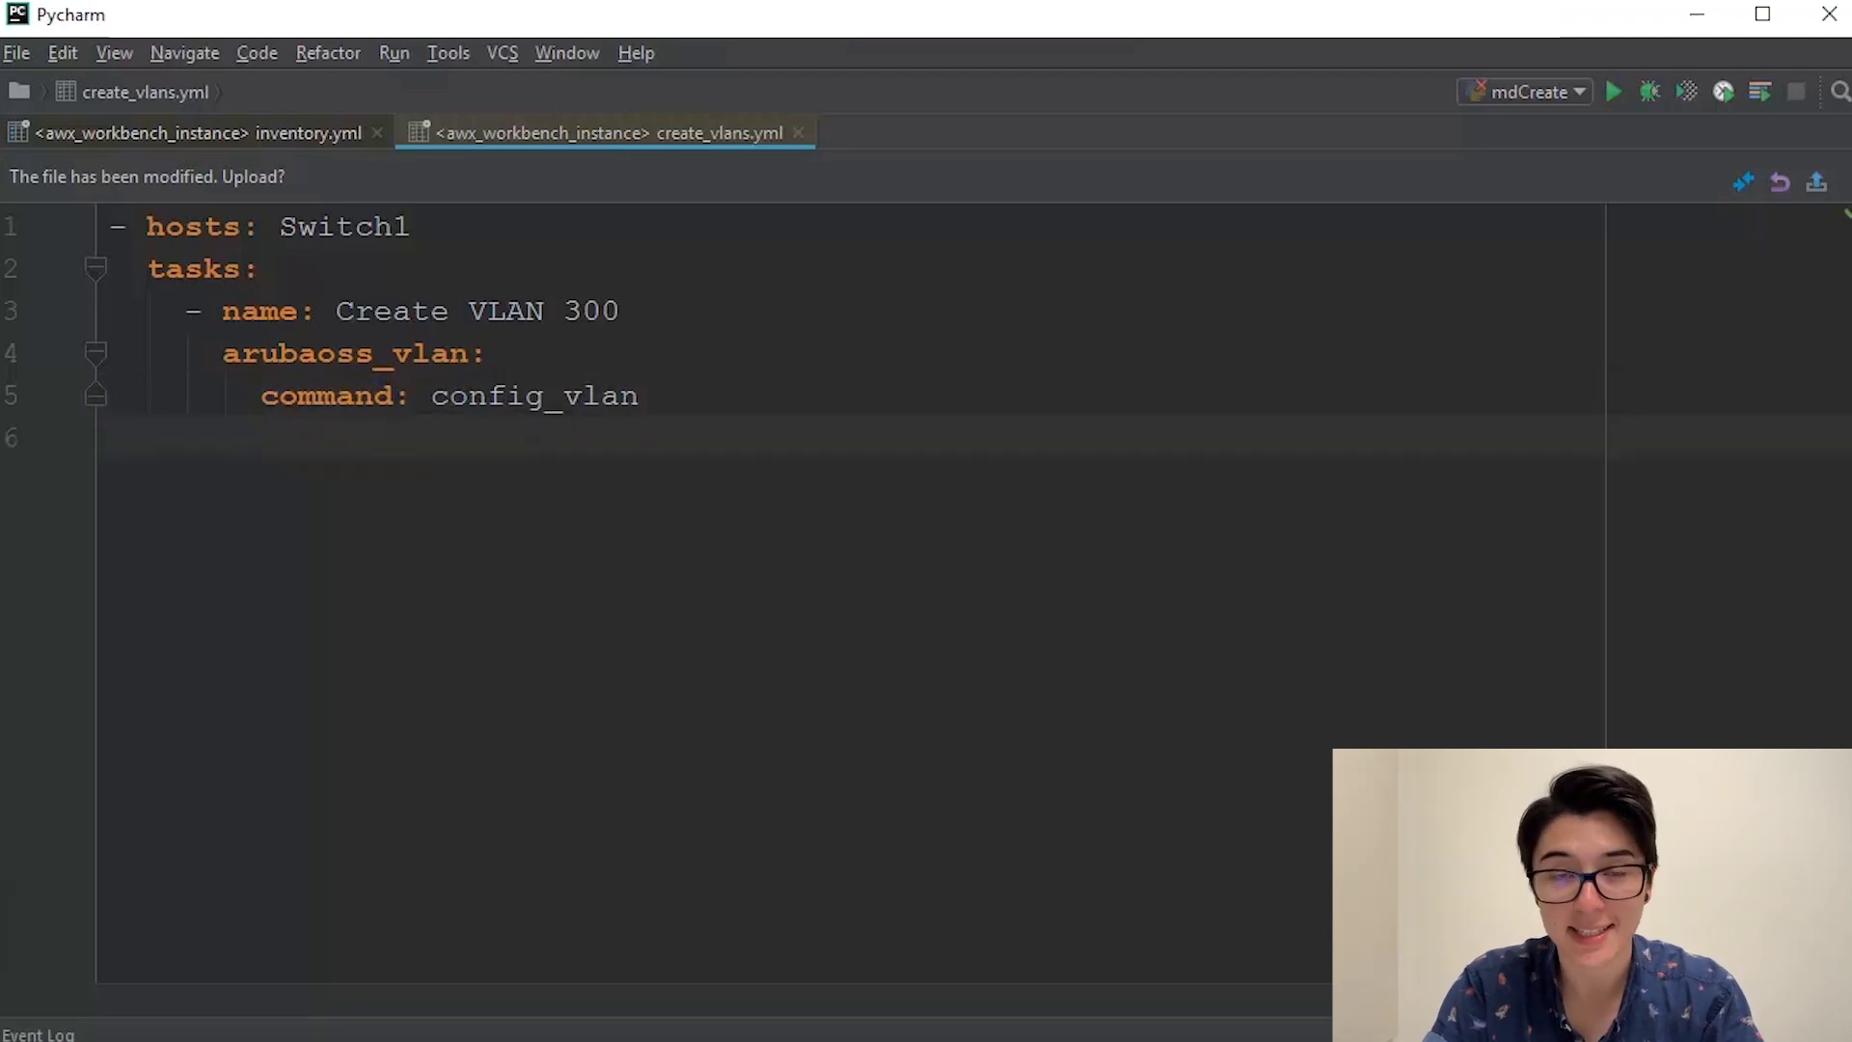
{"action": "type", "text": "vlan"}
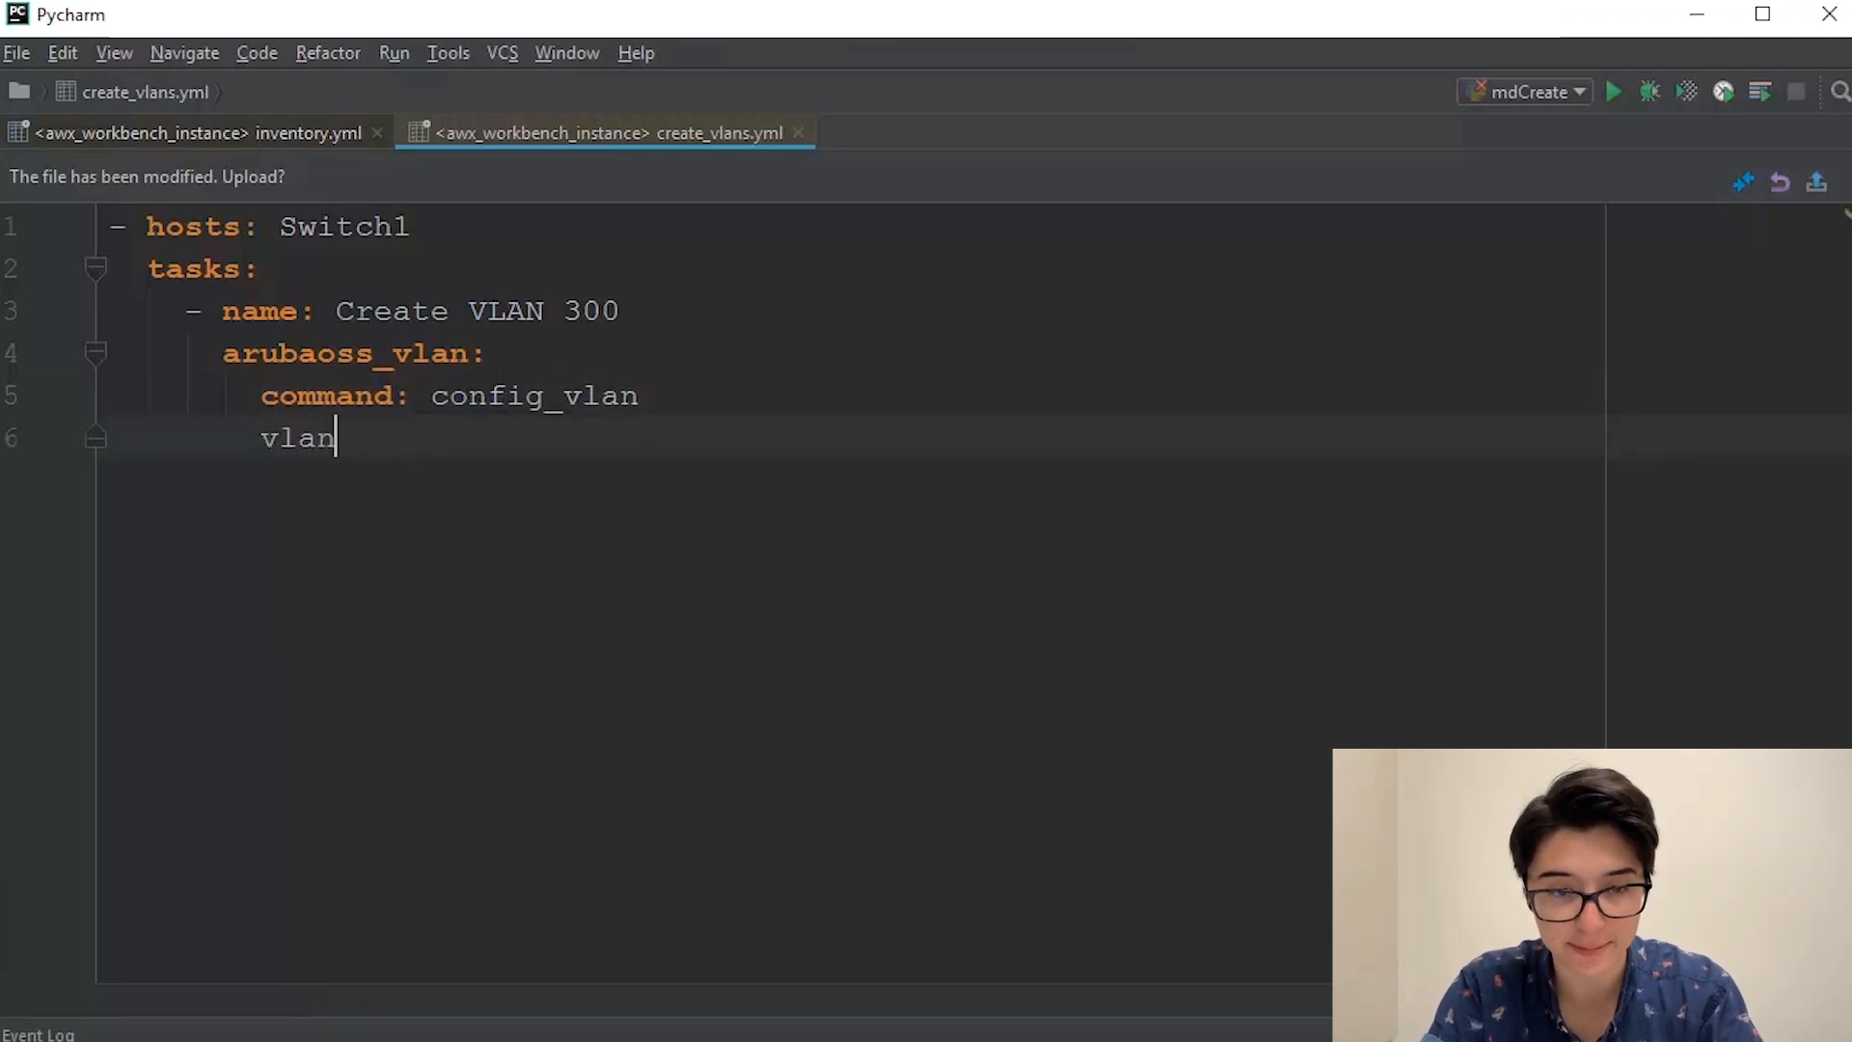
{"action": "type", "text": "_id: "}
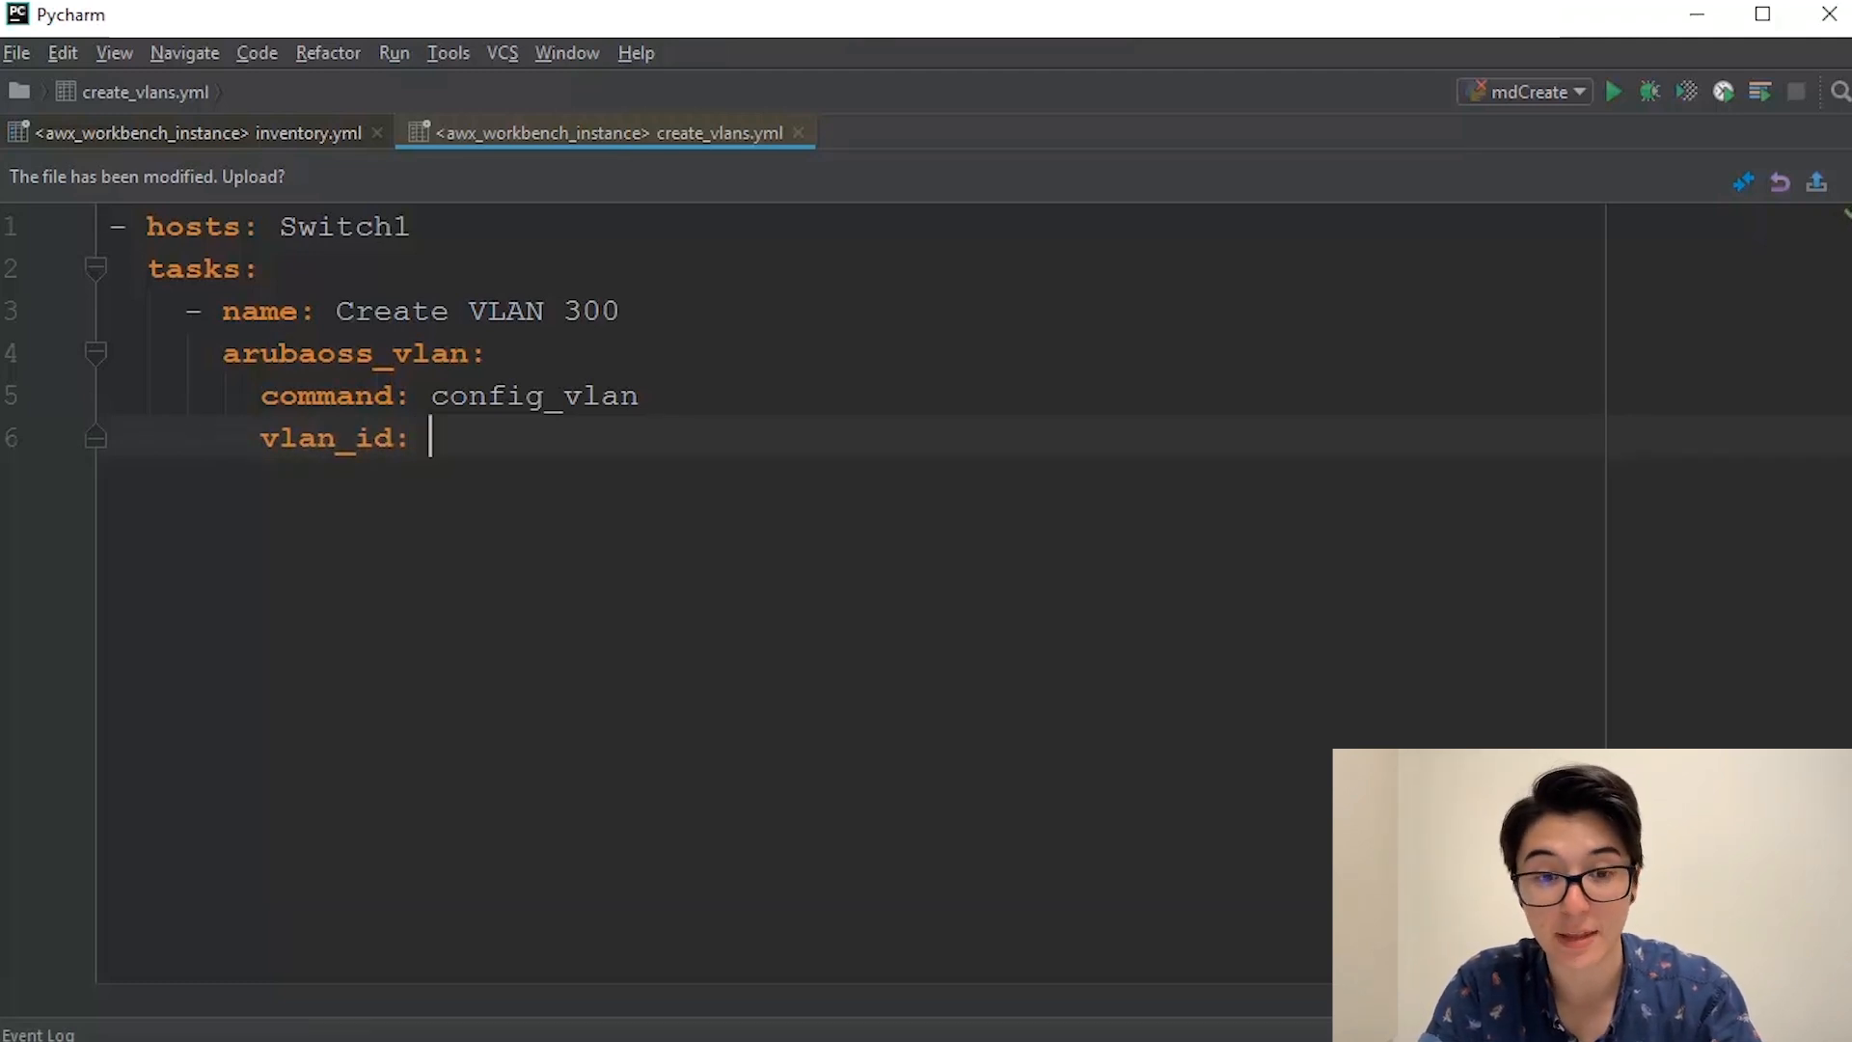
{"action": "type", "text": "300"}
{"action": "key", "text": "Return"}
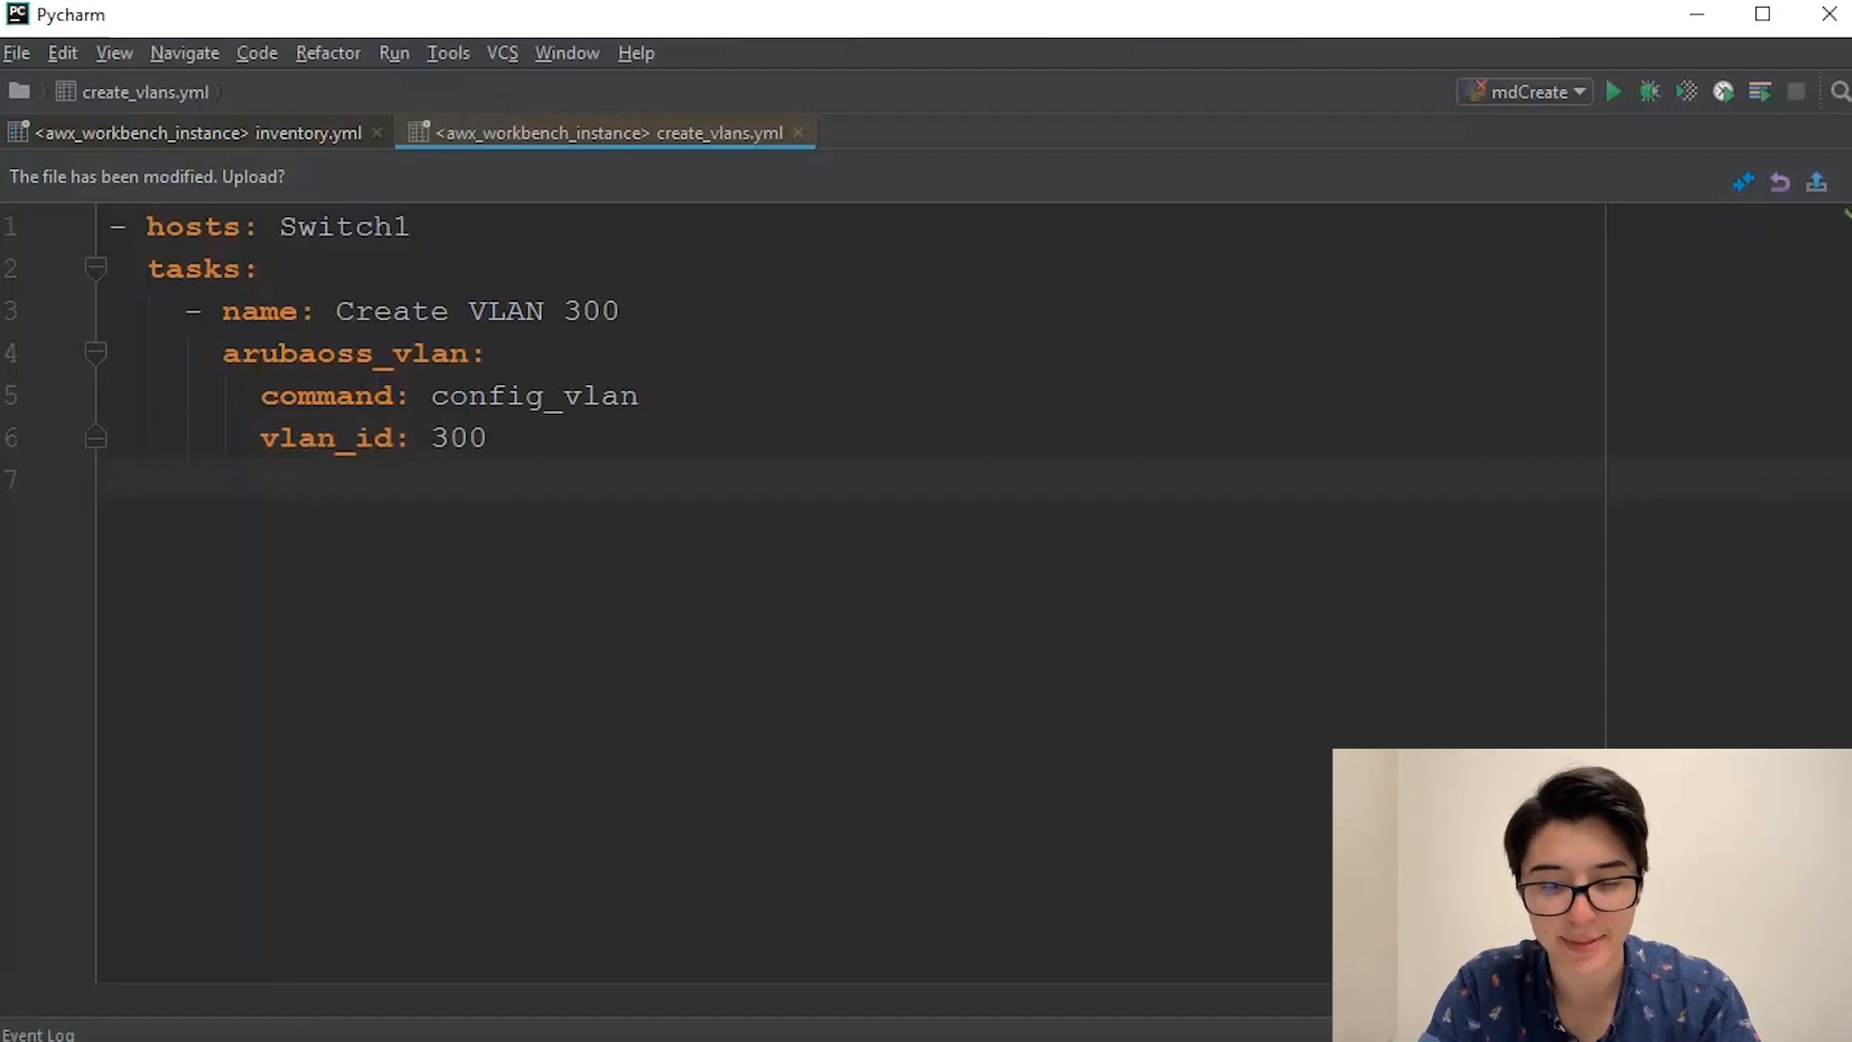
{"action": "type", "text": "name: "}
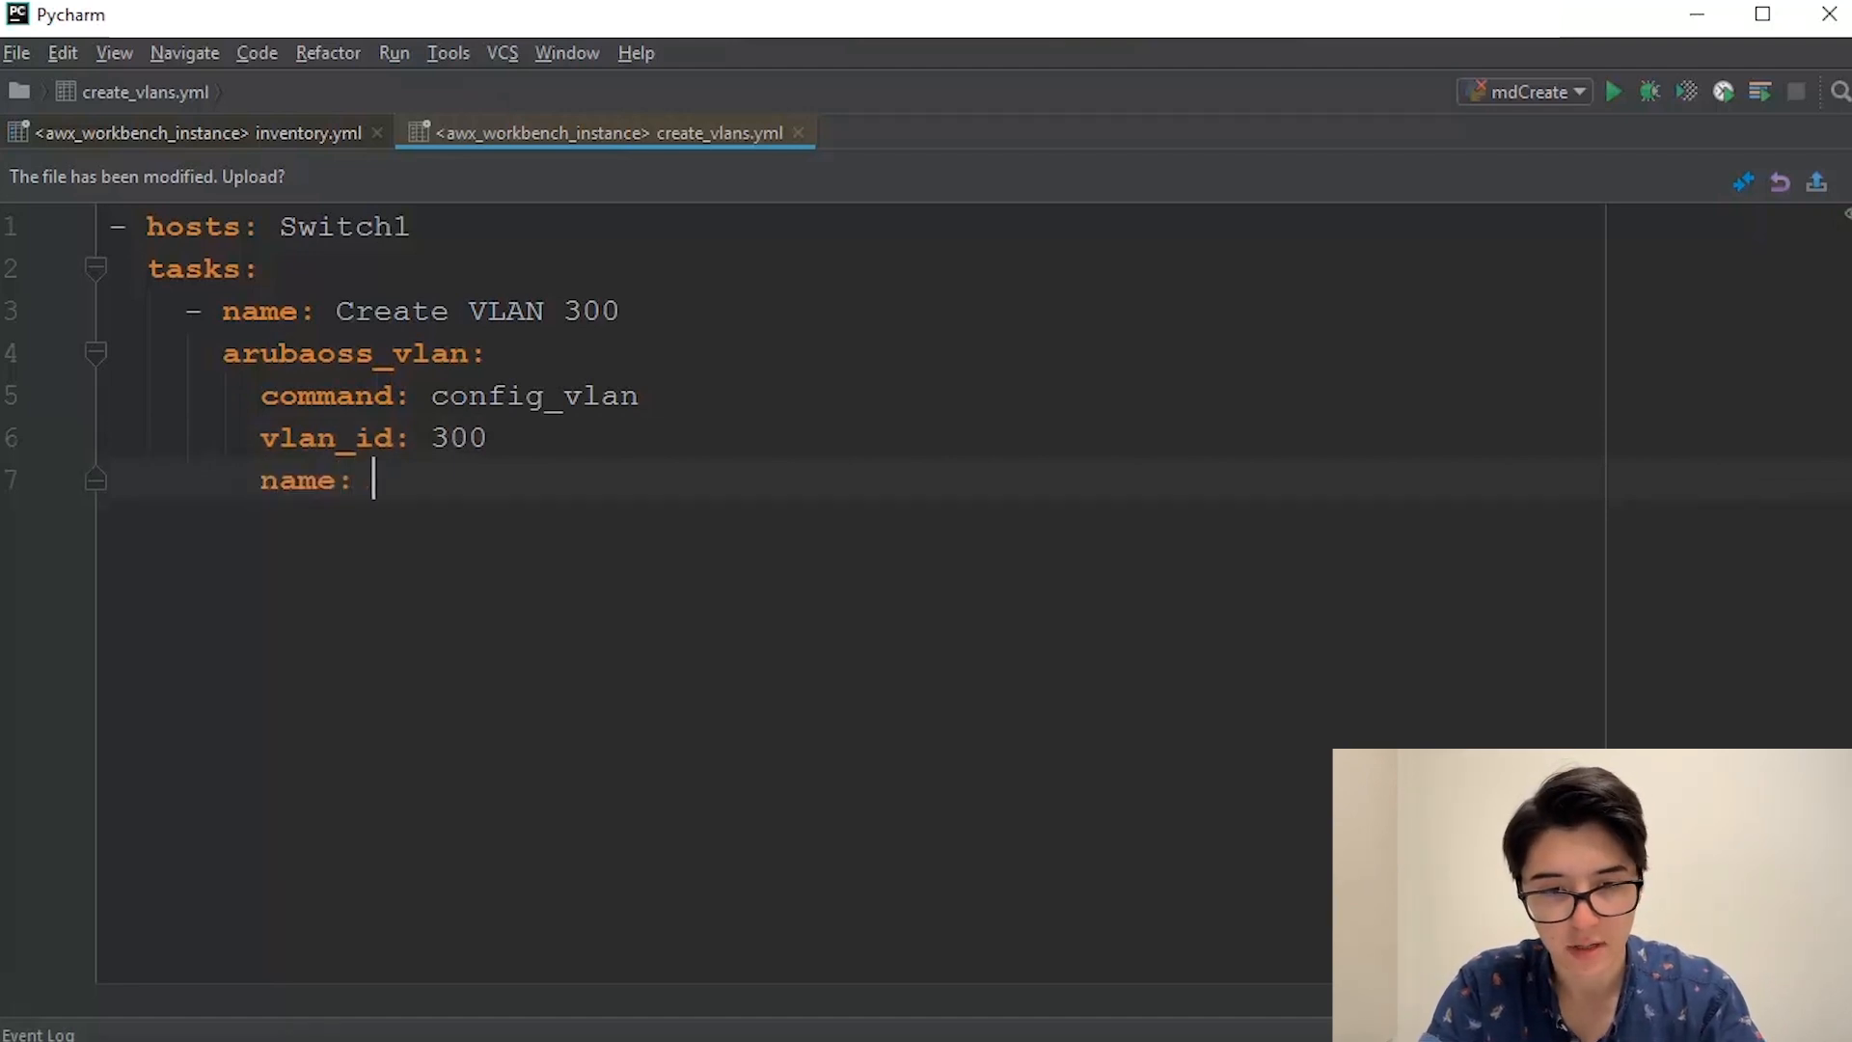
{"action": "type", "text": "this is "}
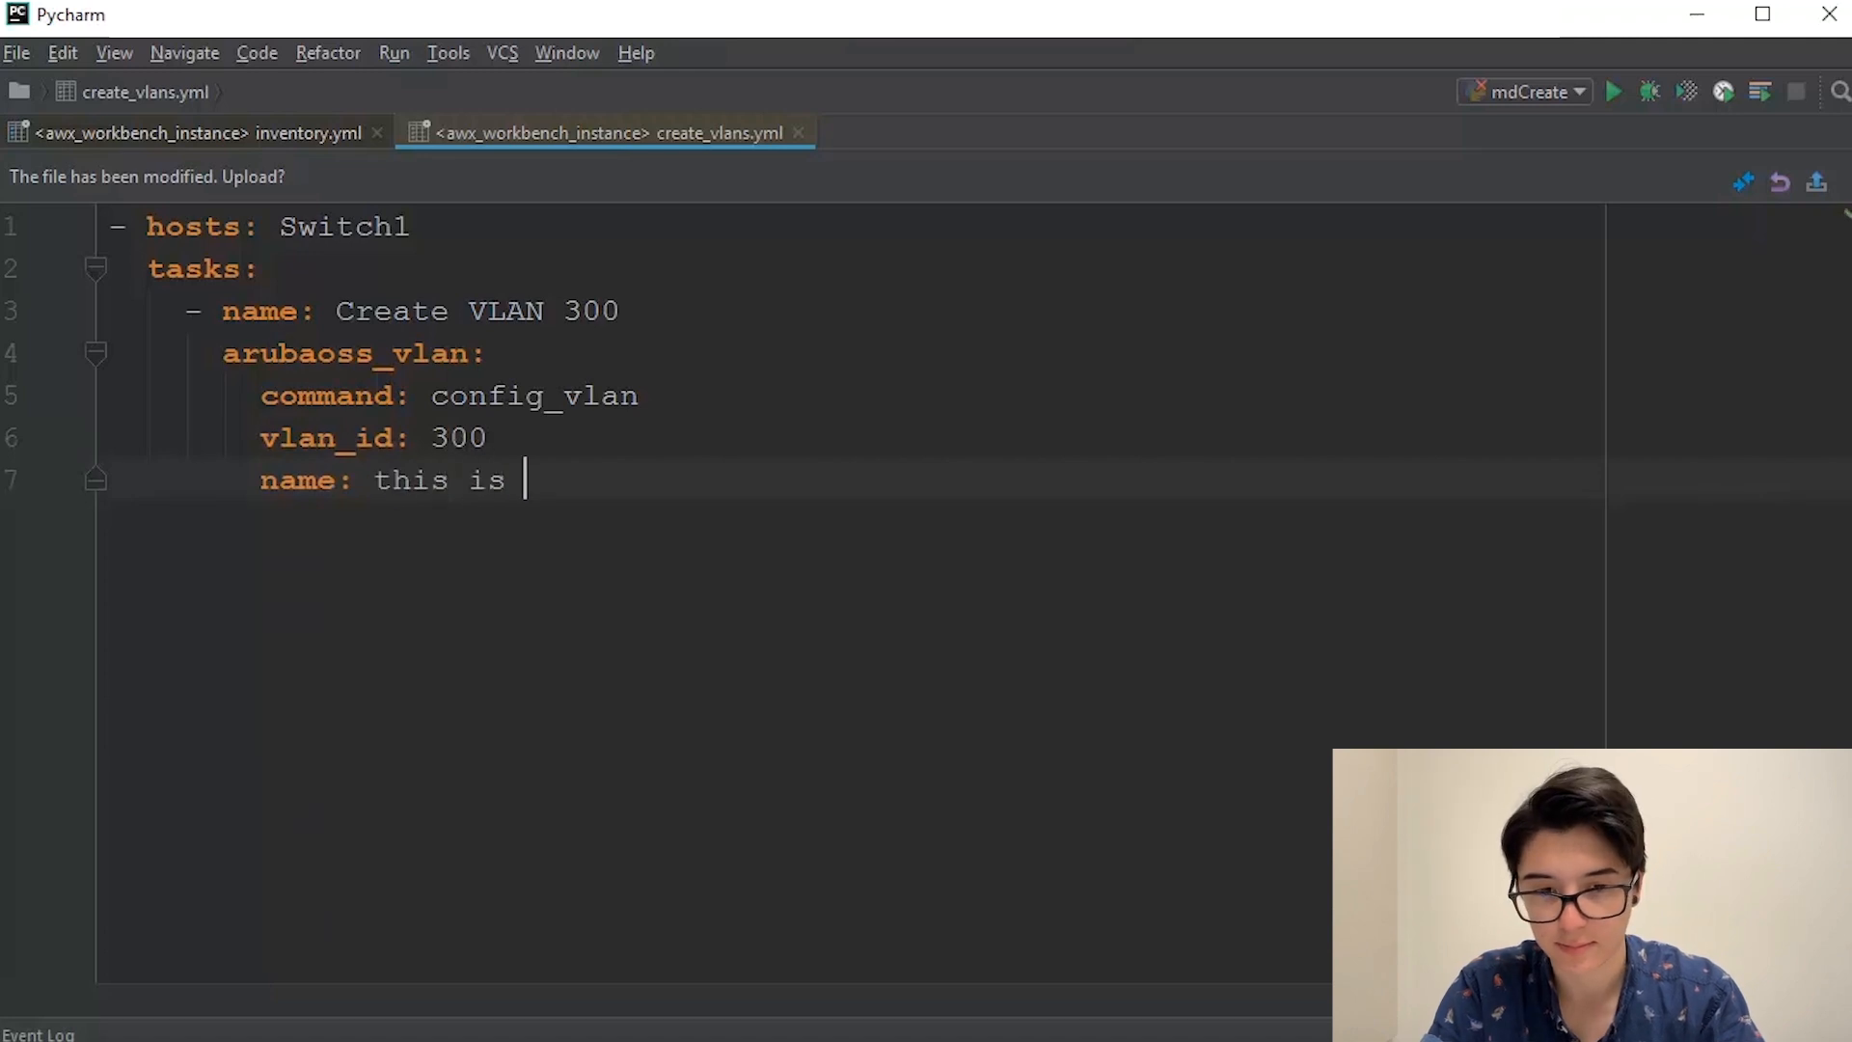
{"action": "type", "text": "vlan300"}
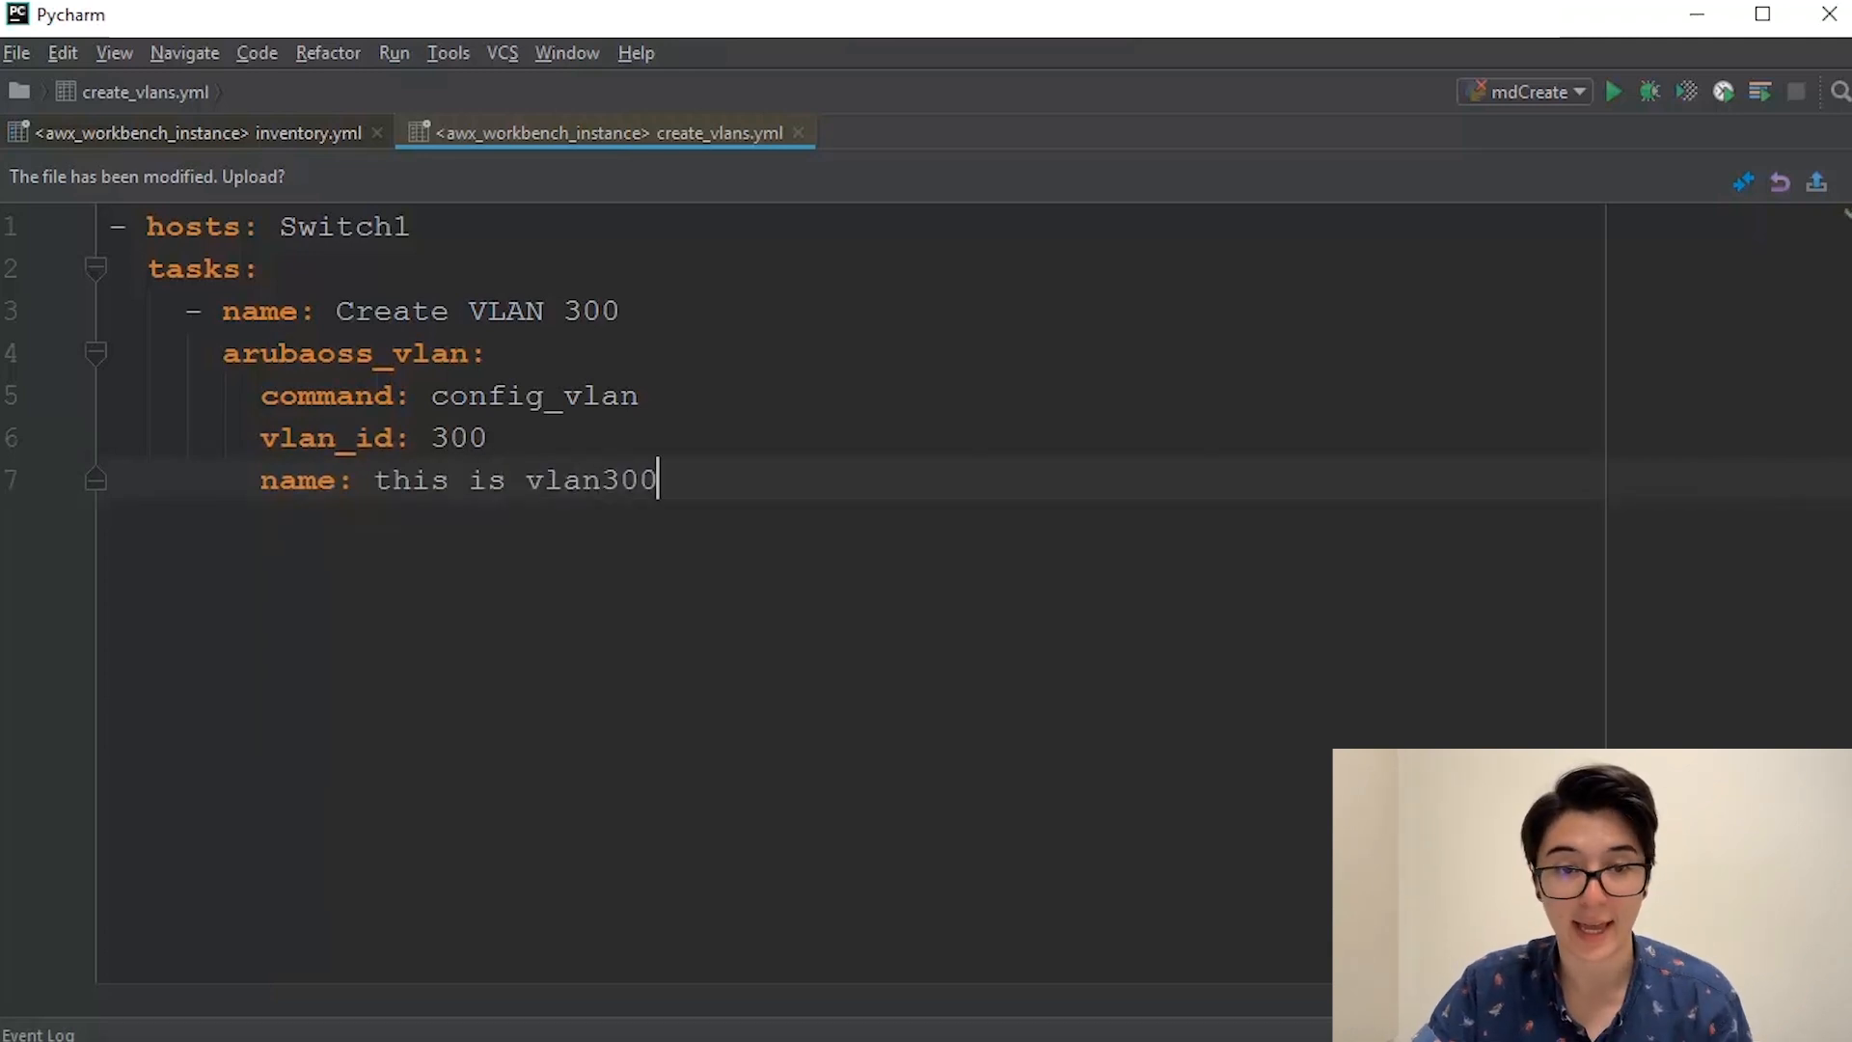
{"action": "key", "text": "ctrl+s"}
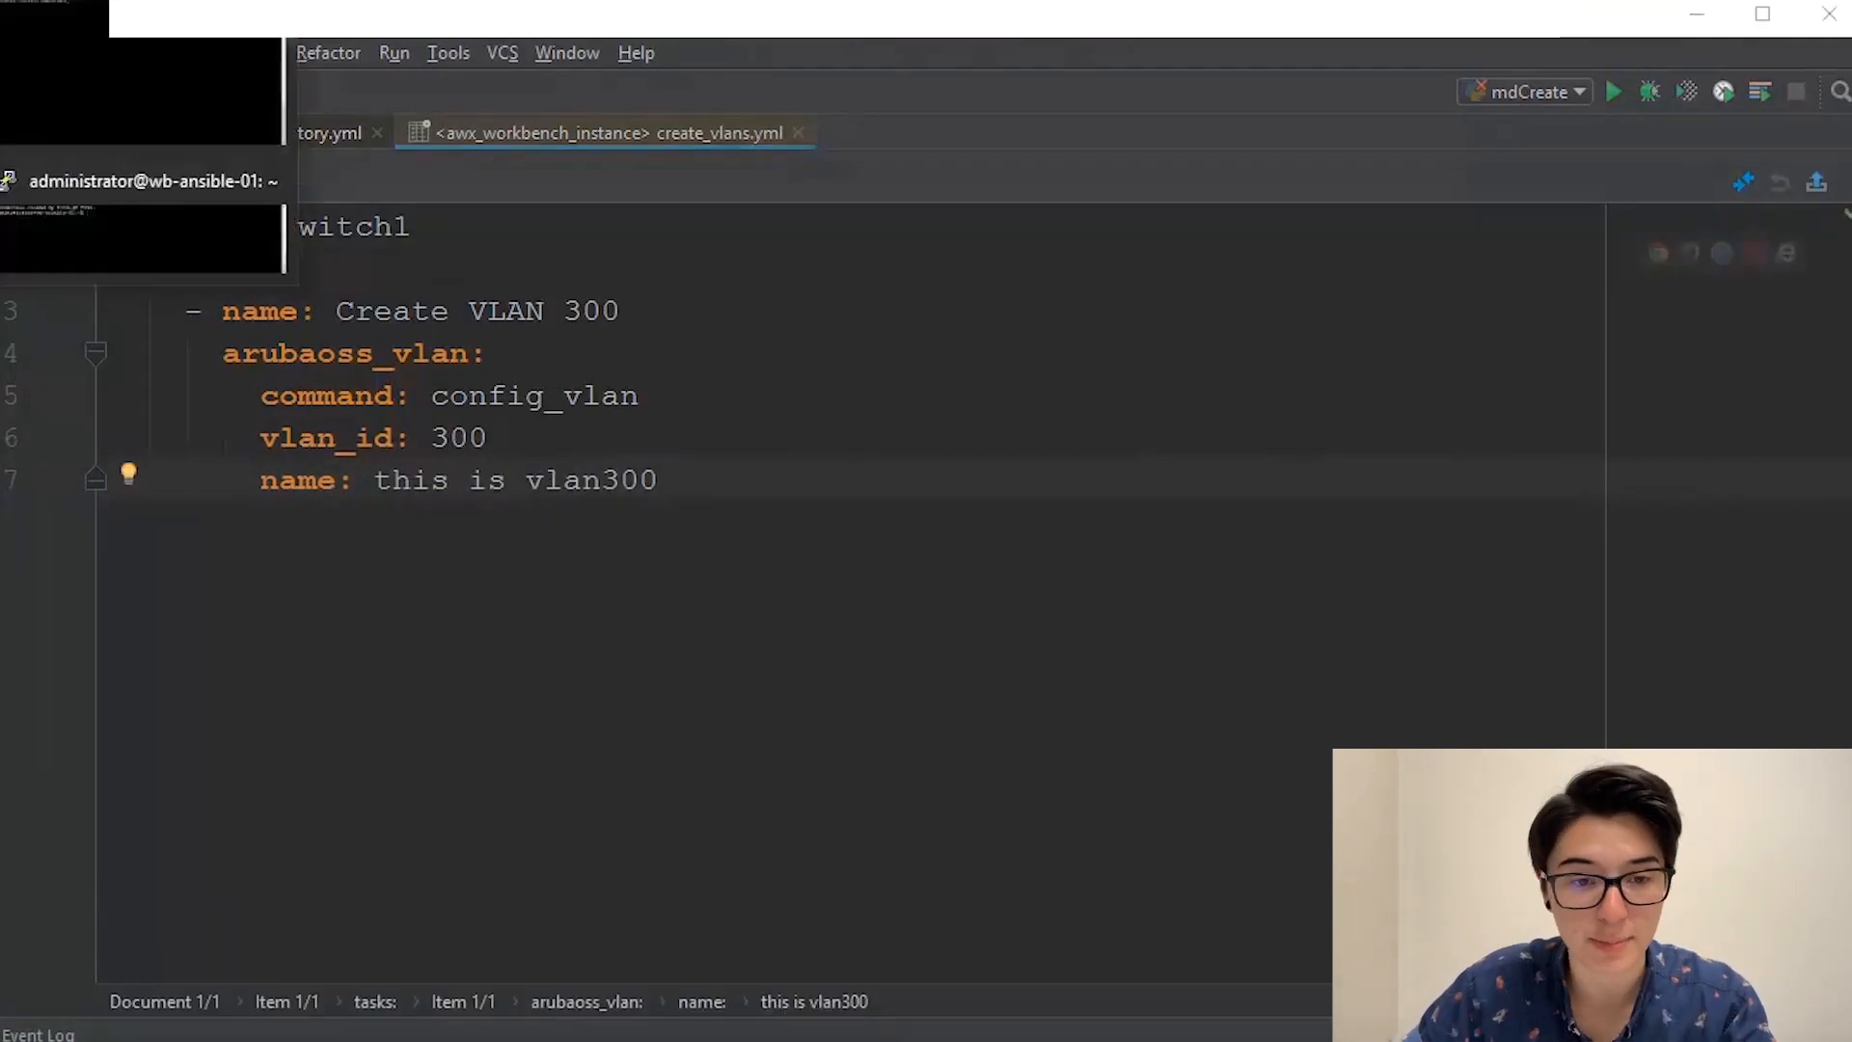
Run 'sh vlans' on Switch1, showing only DEFAULT_VLAN and USER-NET, then return to the control machine
{"action": "key", "text": "alt+Tab"}
{"action": "type", "text": "sh "}
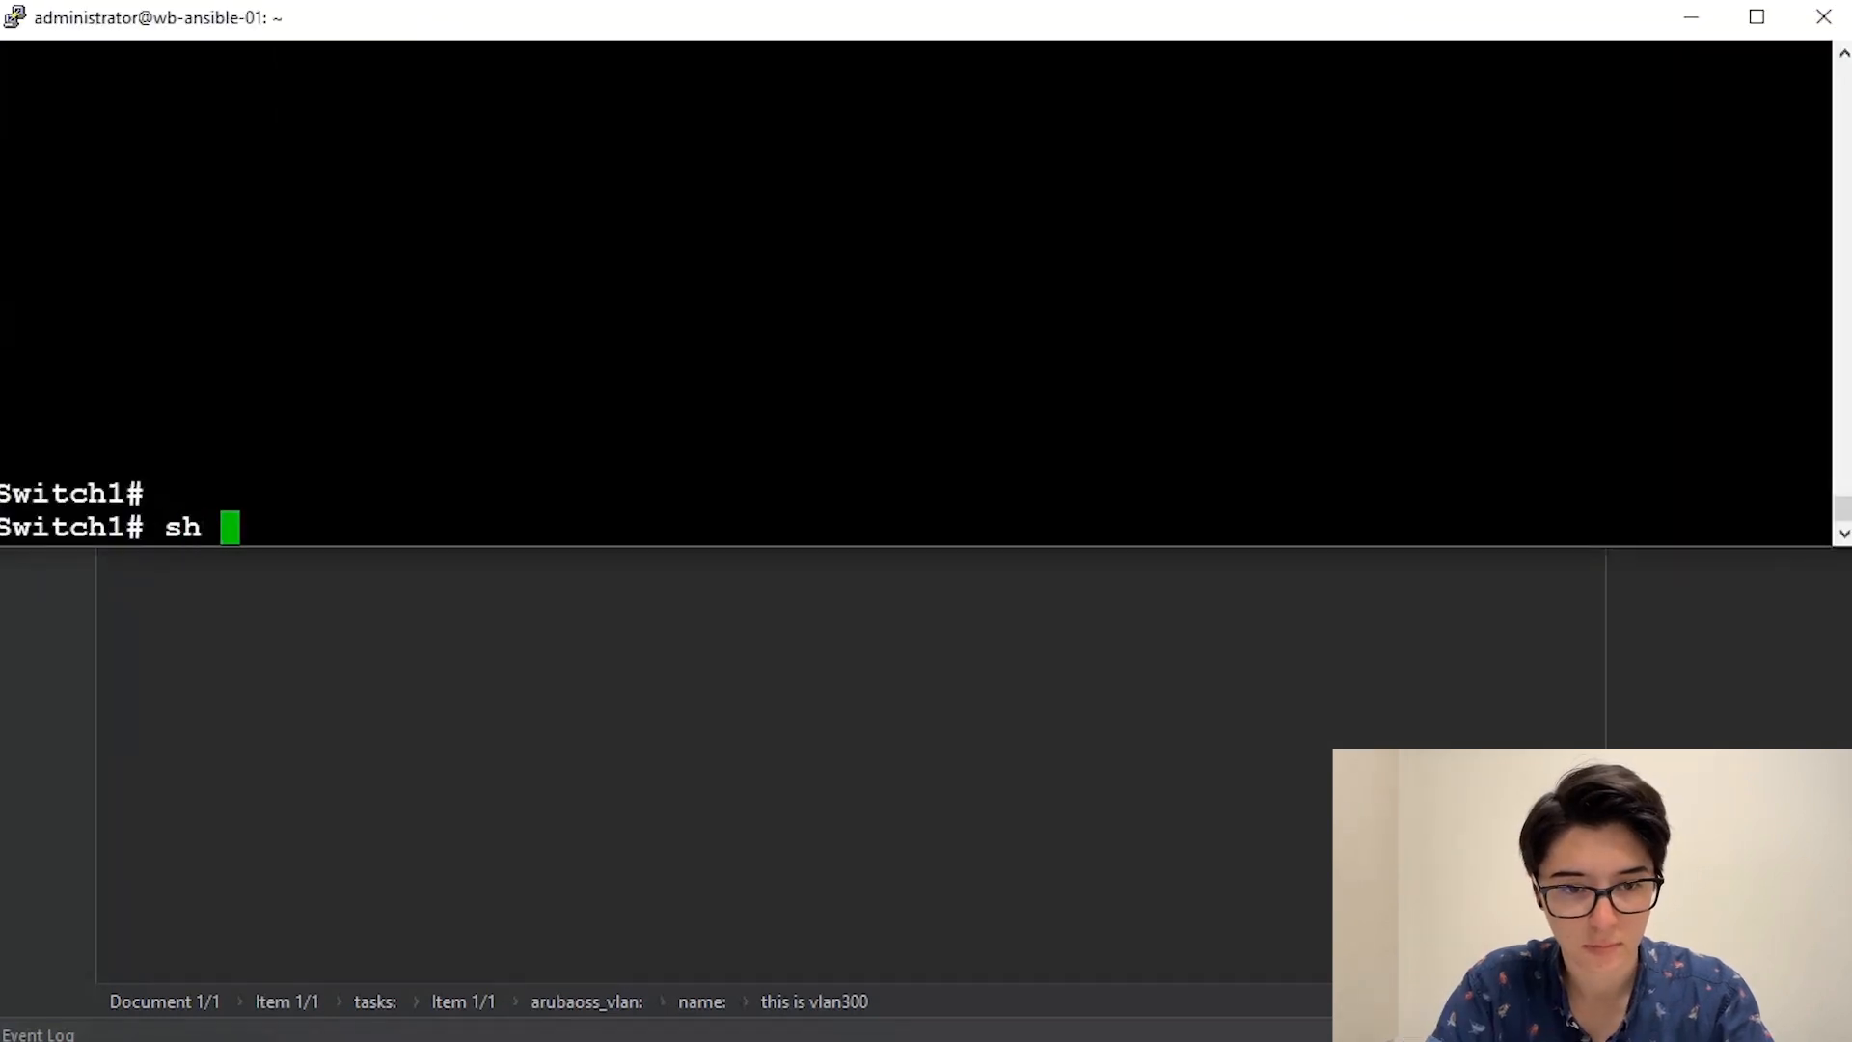
{"action": "type", "text": "vlans"}
{"action": "key", "text": "Return"}
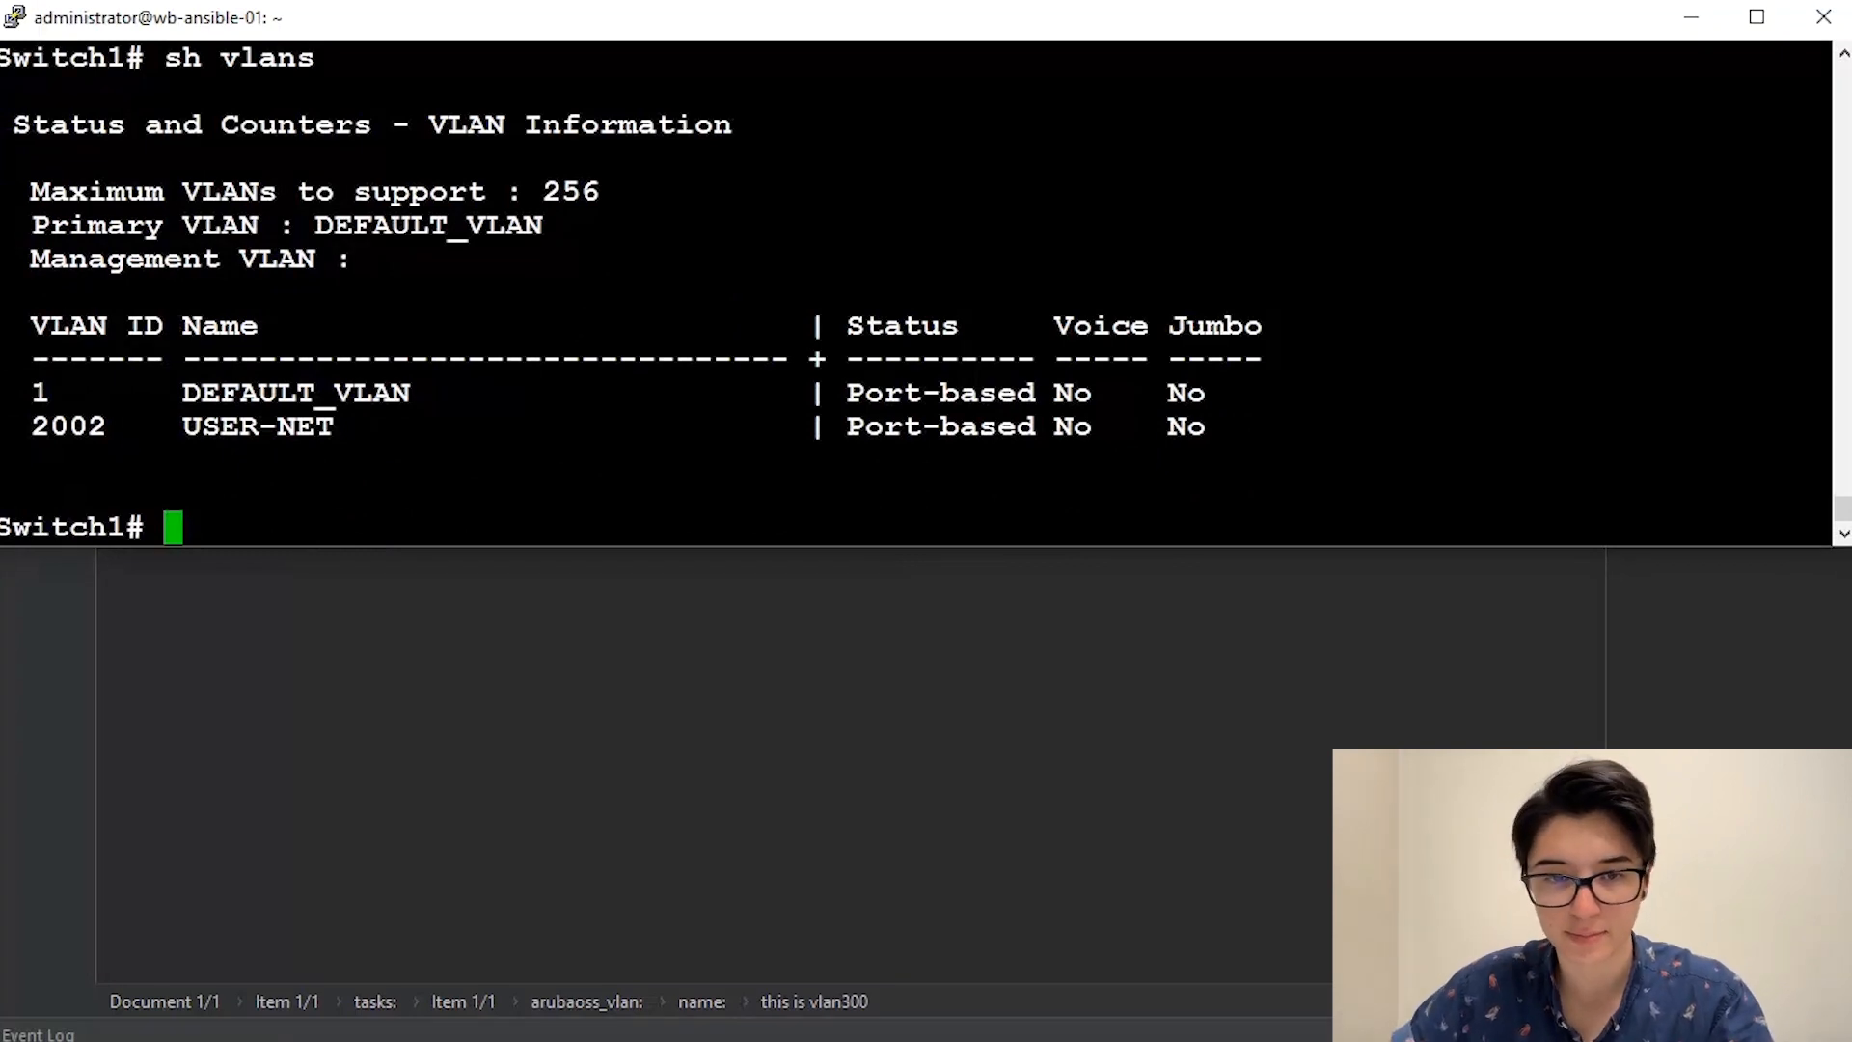
{"action": "key", "text": "alt+Tab"}
{"action": "key", "text": "alt+Tab"}
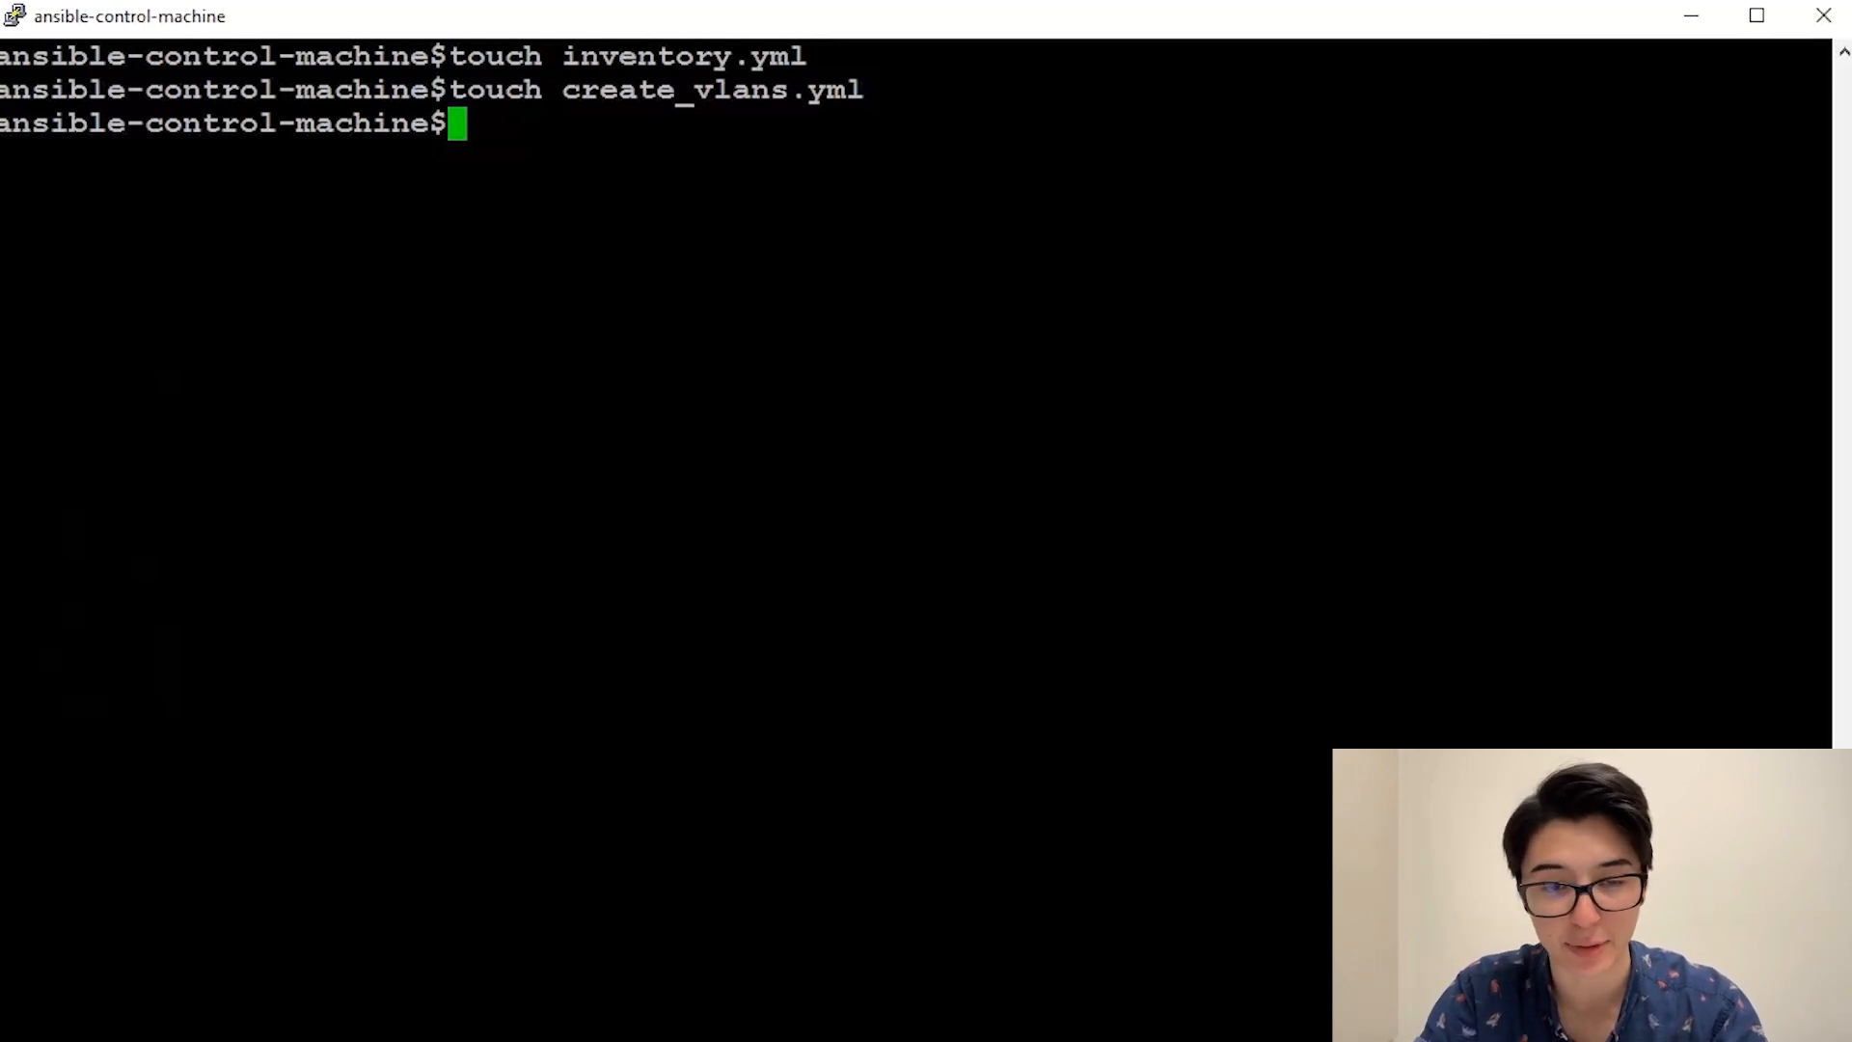
{"action": "type", "text": "ansible-playboo"}
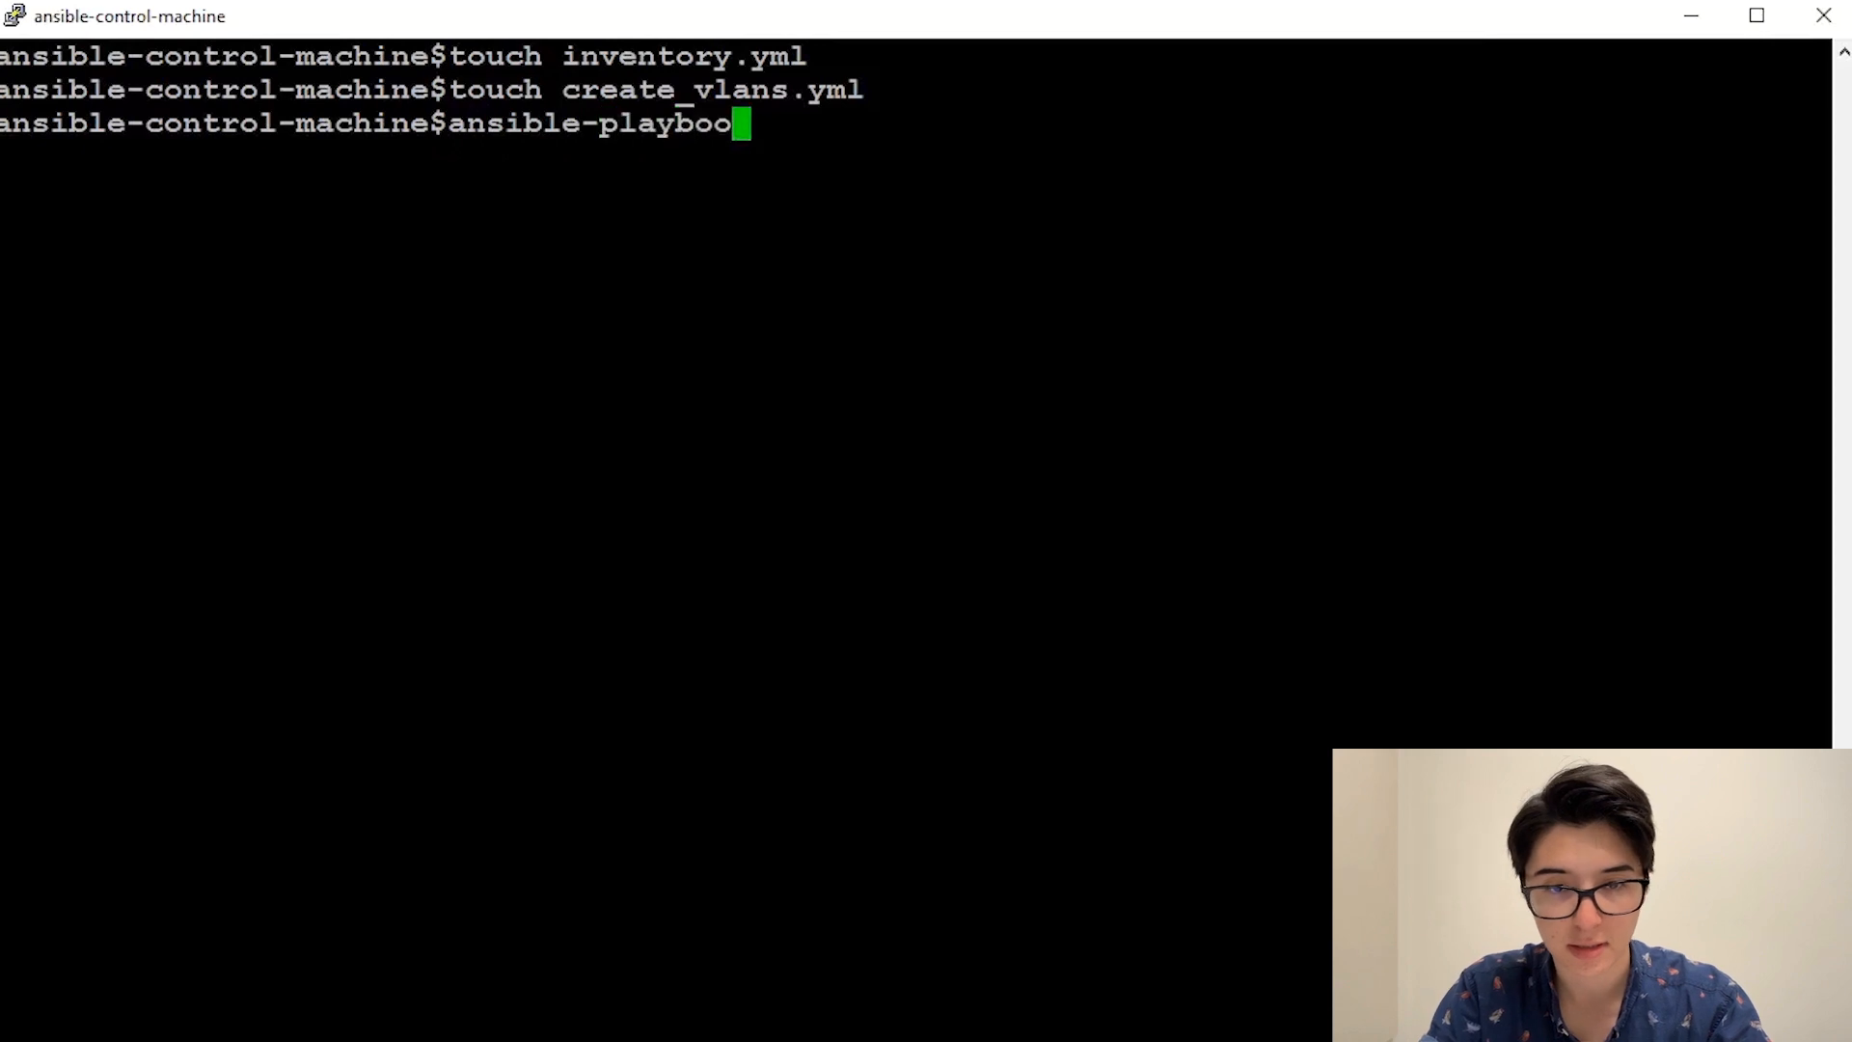
{"action": "type", "text": "k "}
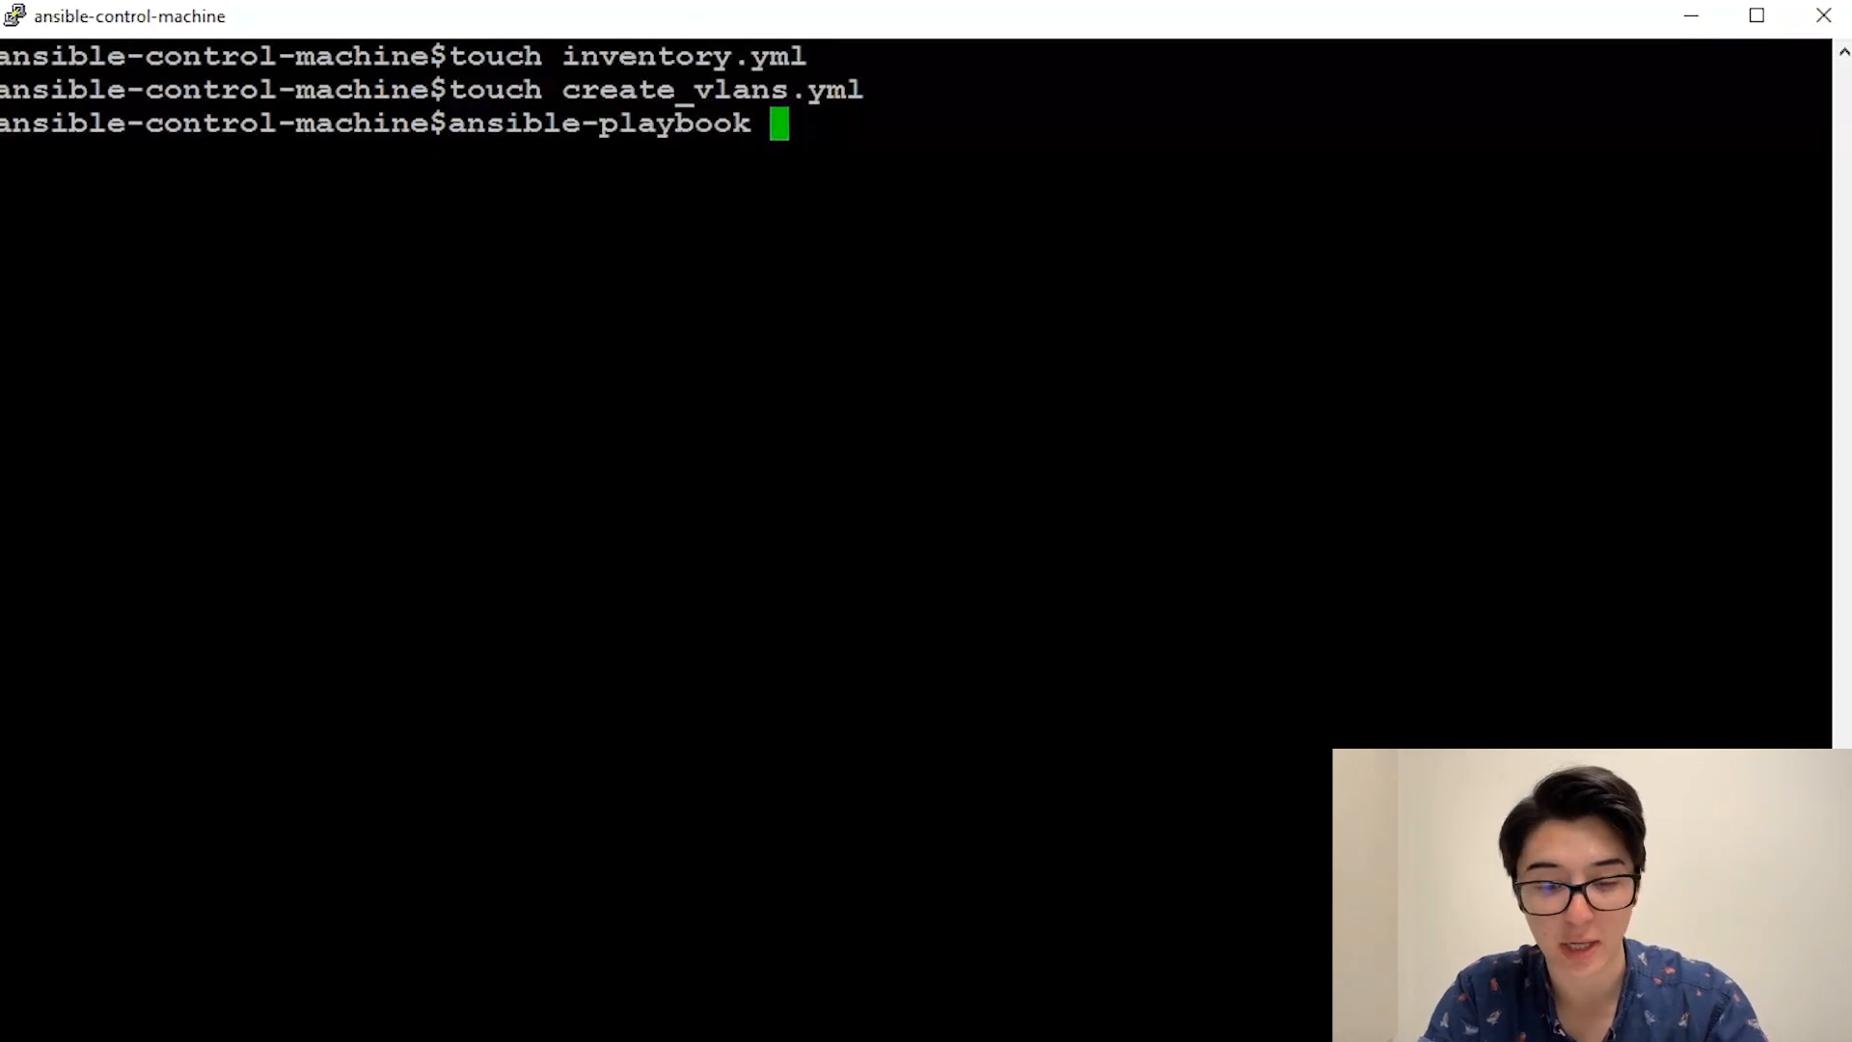
{"action": "type", "text": "cer"}
Run ansible-playbook create_vlans.yml -i inventory.yml; Create VLAN 300 reports changed on Switch1
{"action": "key", "text": "BackSpace"}
{"action": "key", "text": "BackSpace"}
{"action": "key", "text": "Tab"}
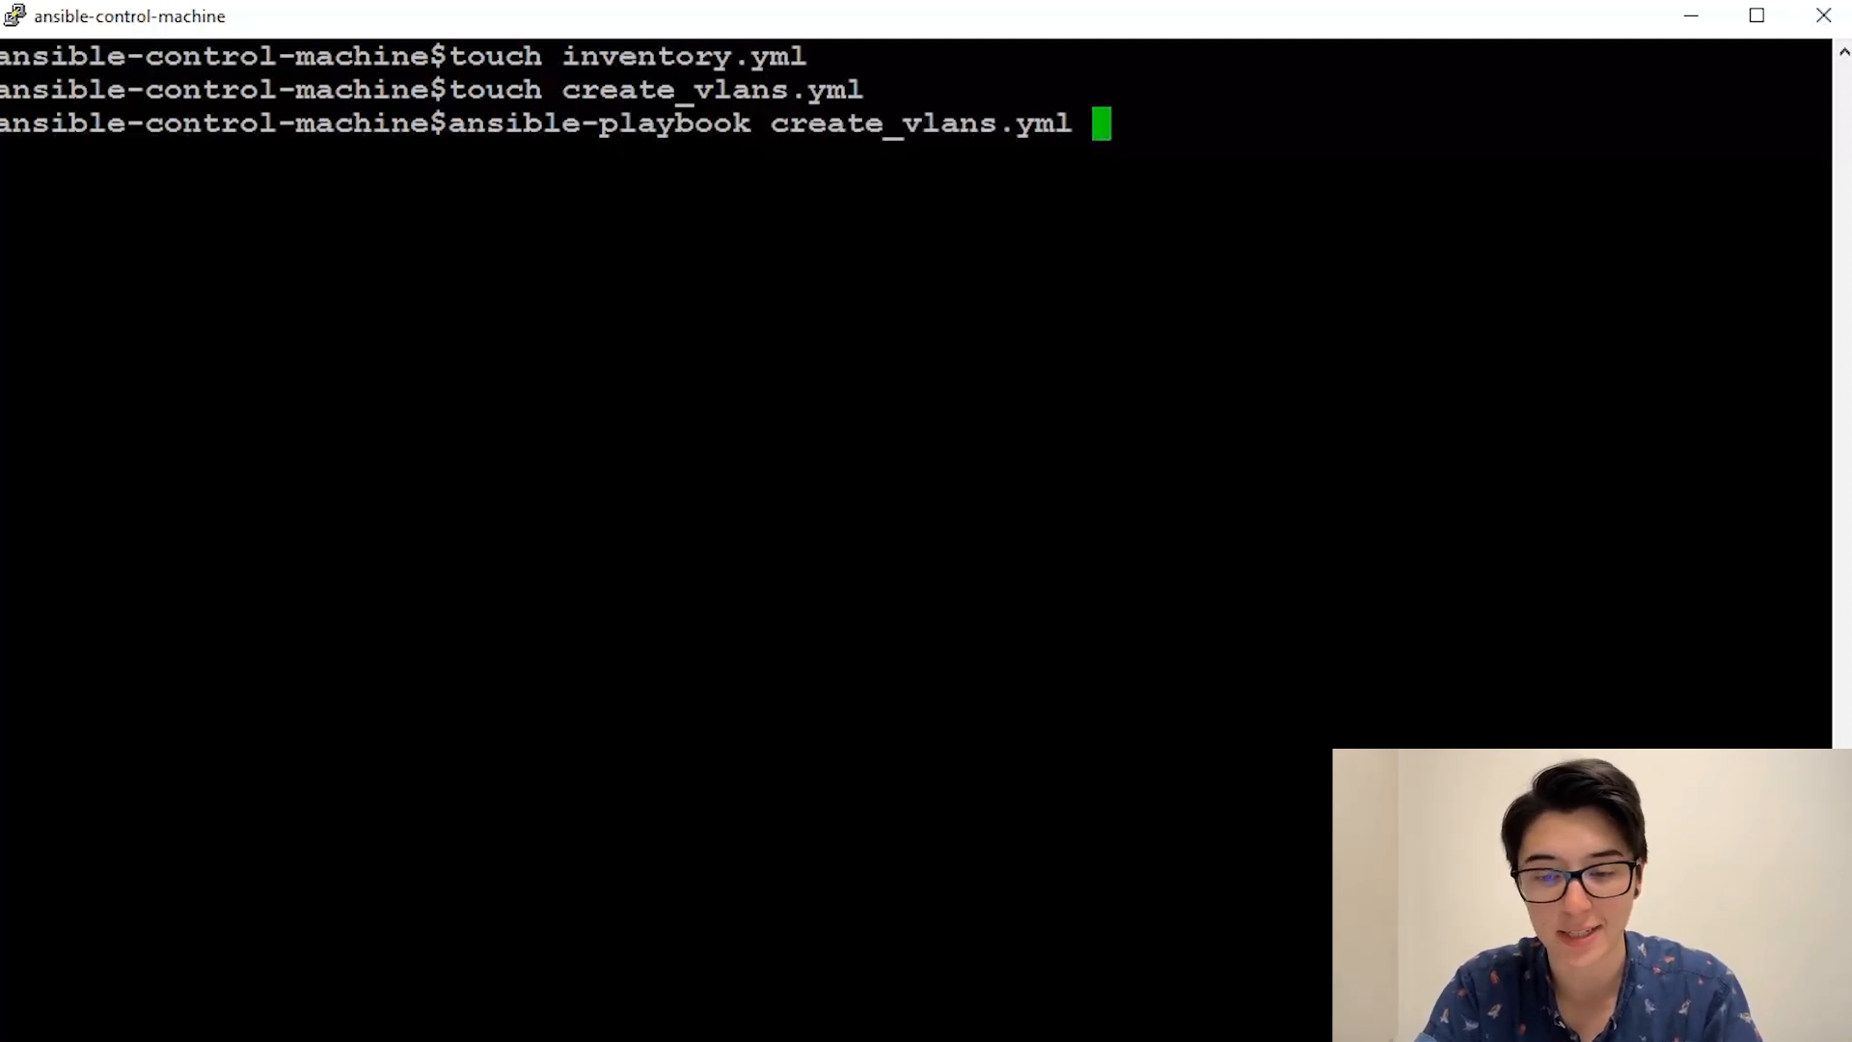
{"action": "type", "text": "-"}
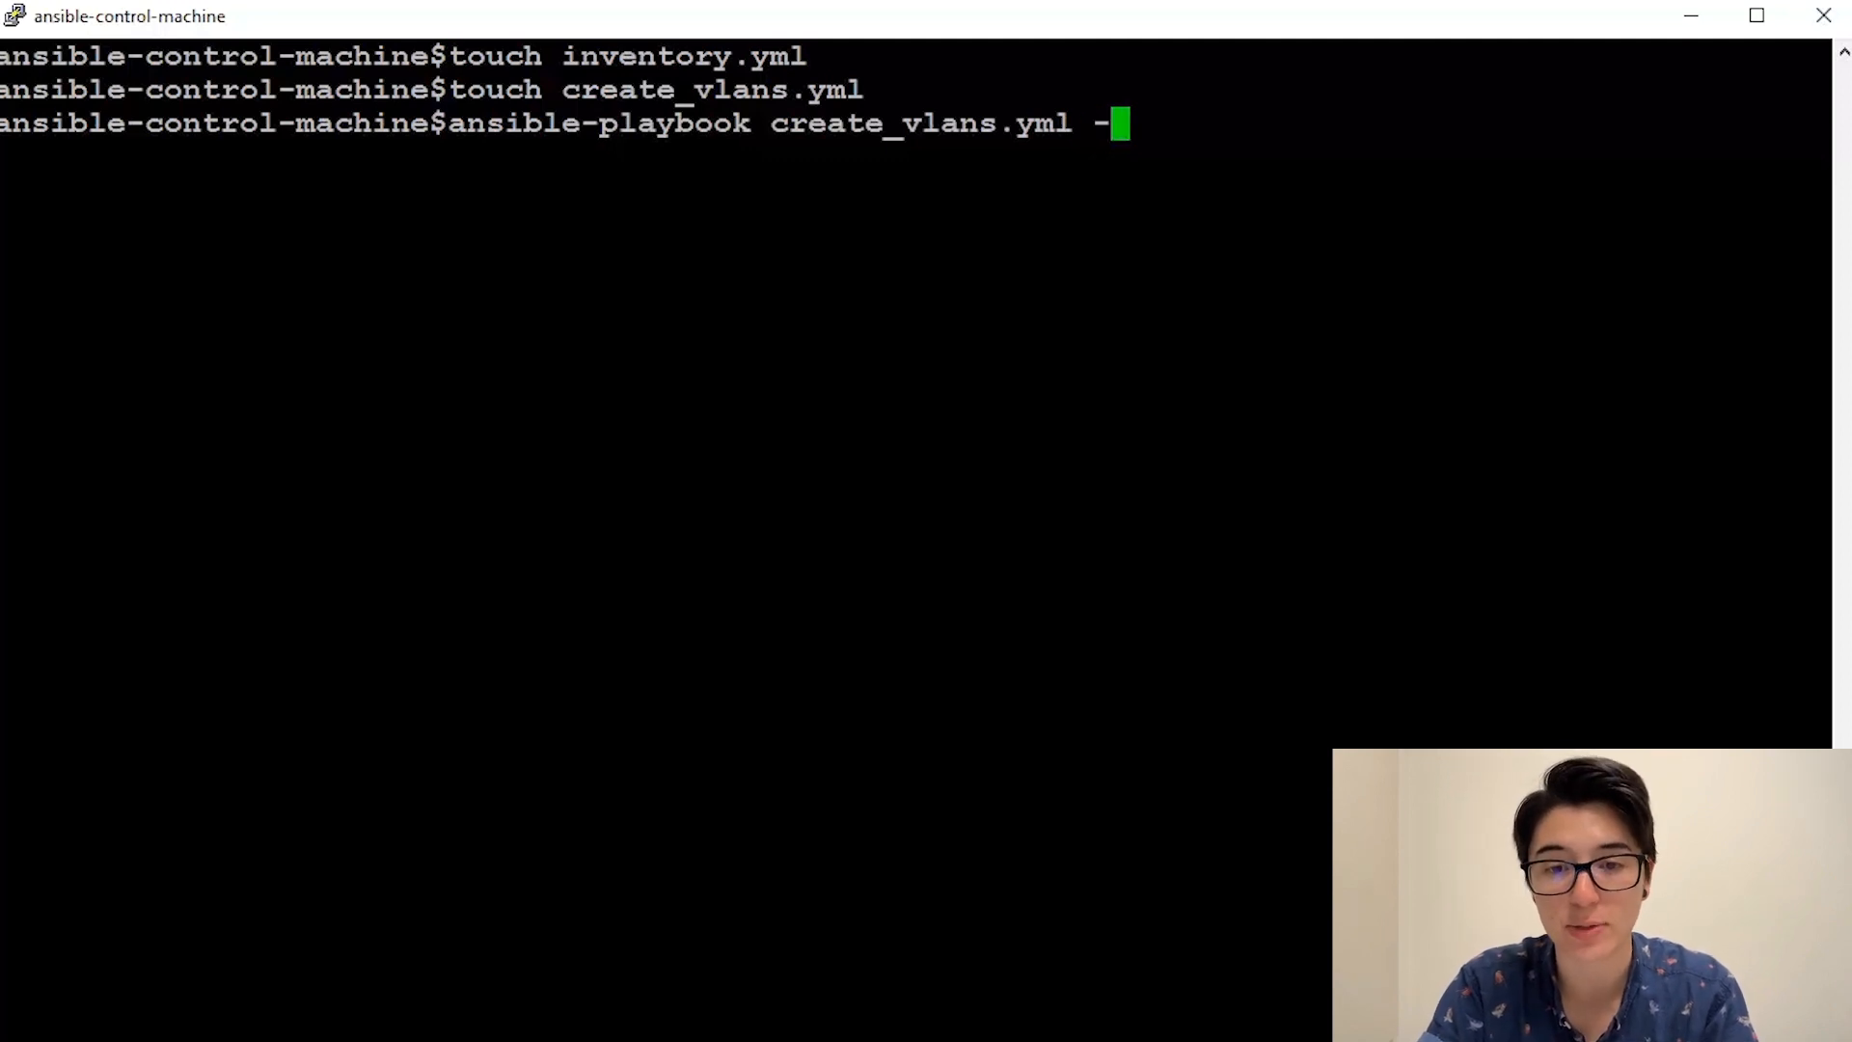
{"action": "type", "text": "i"}
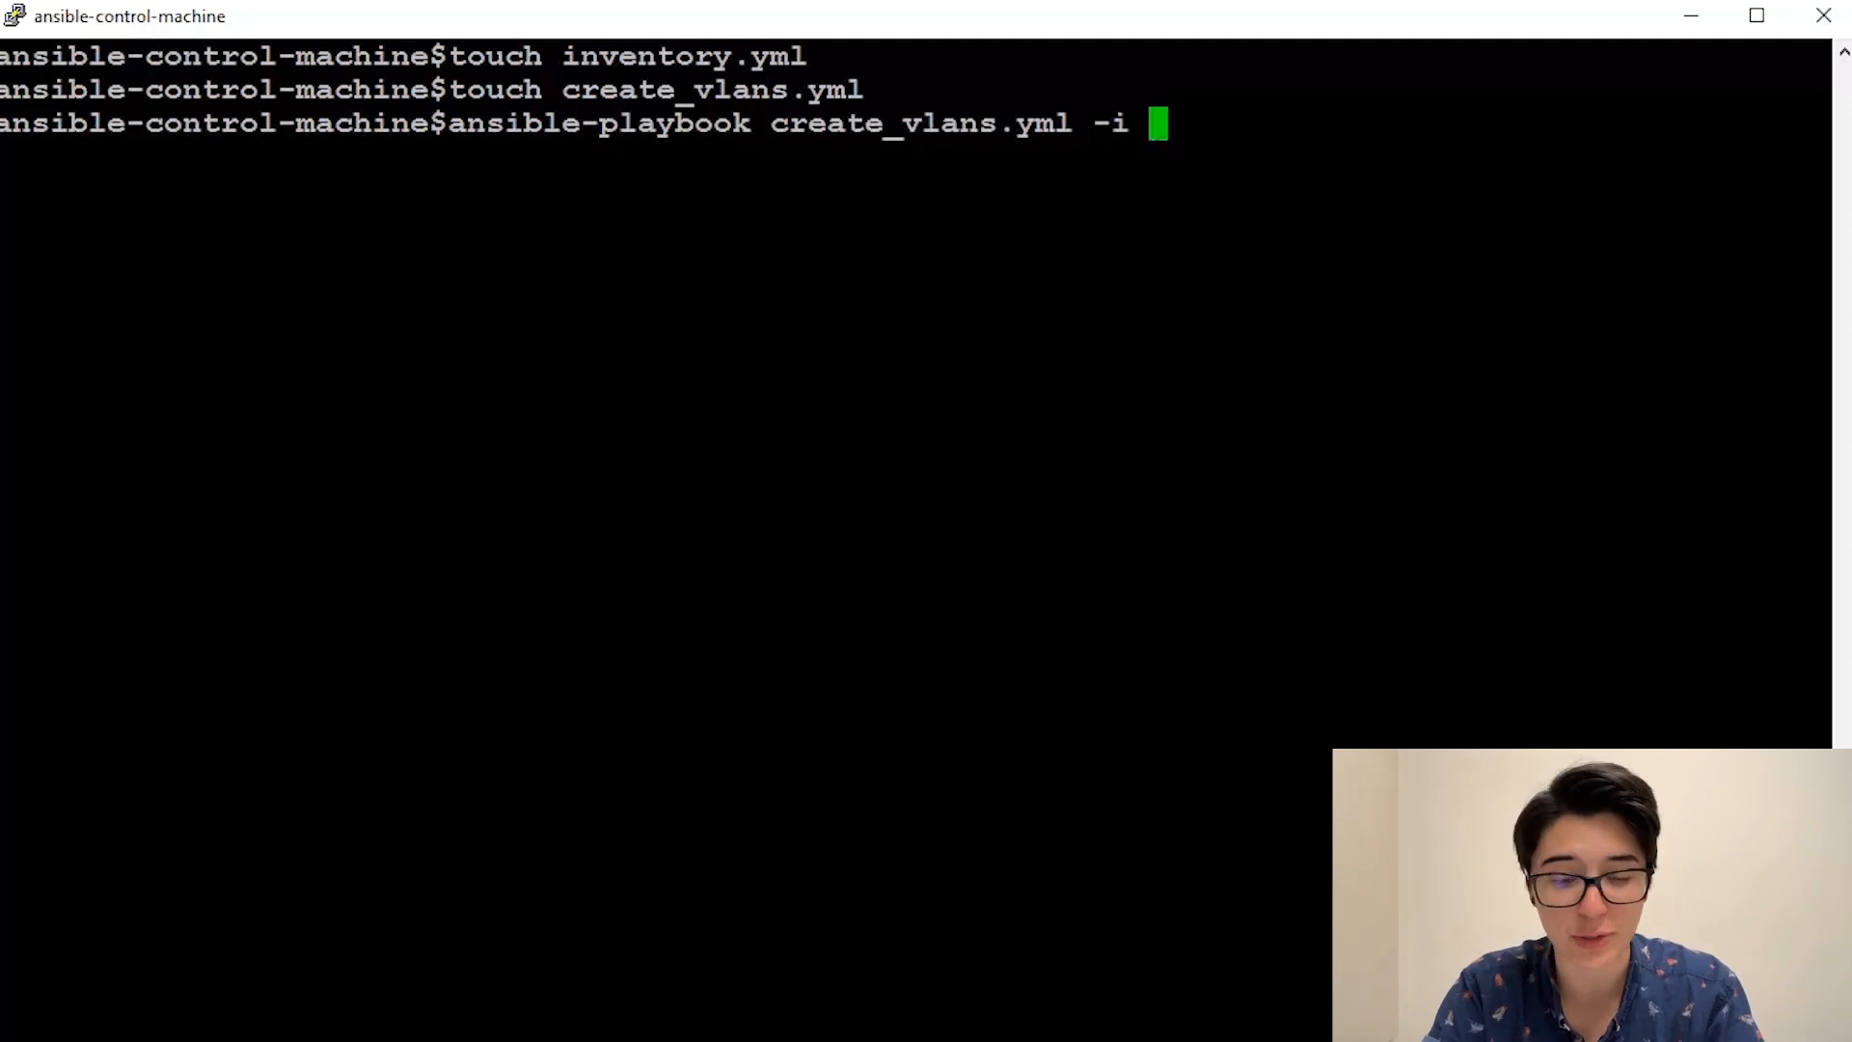
{"action": "type", "text": " inventory.yml"}
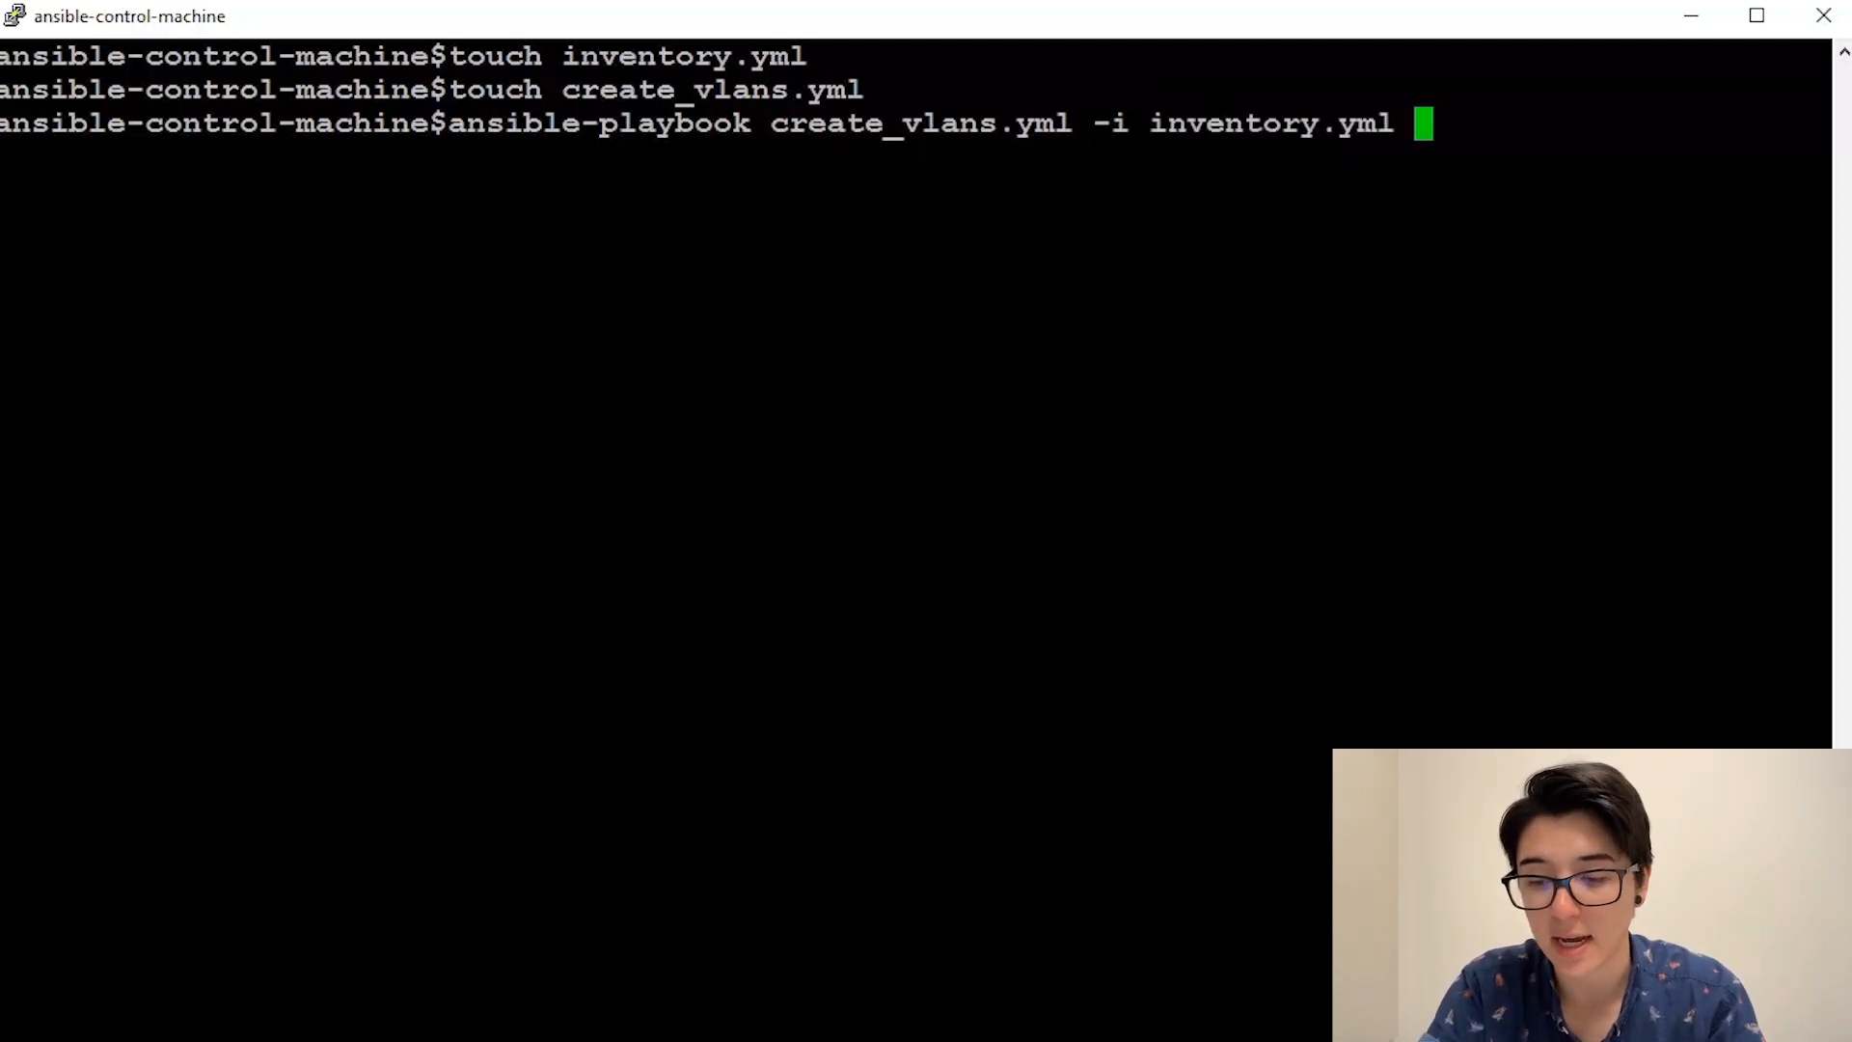
{"action": "key", "text": "Return"}
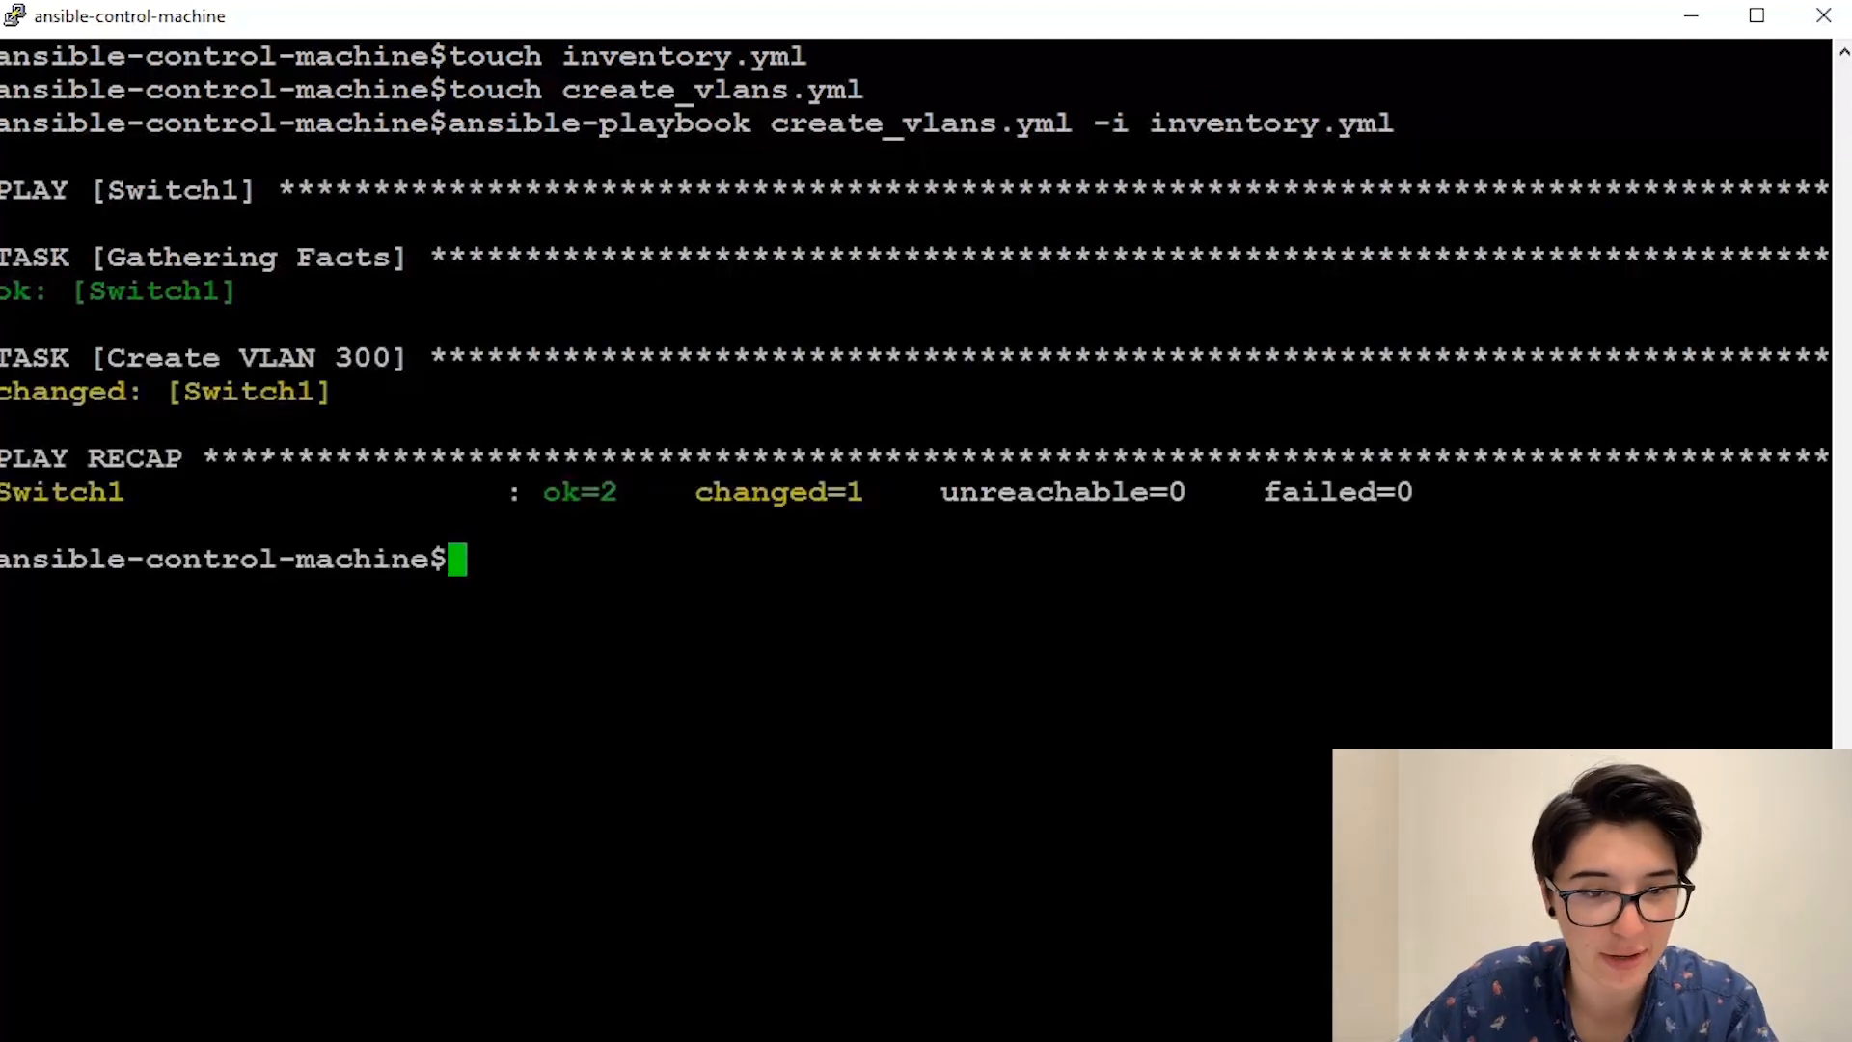
{"action": "key", "text": "alt+Tab"}
{"action": "type", "text": "show vlans"}
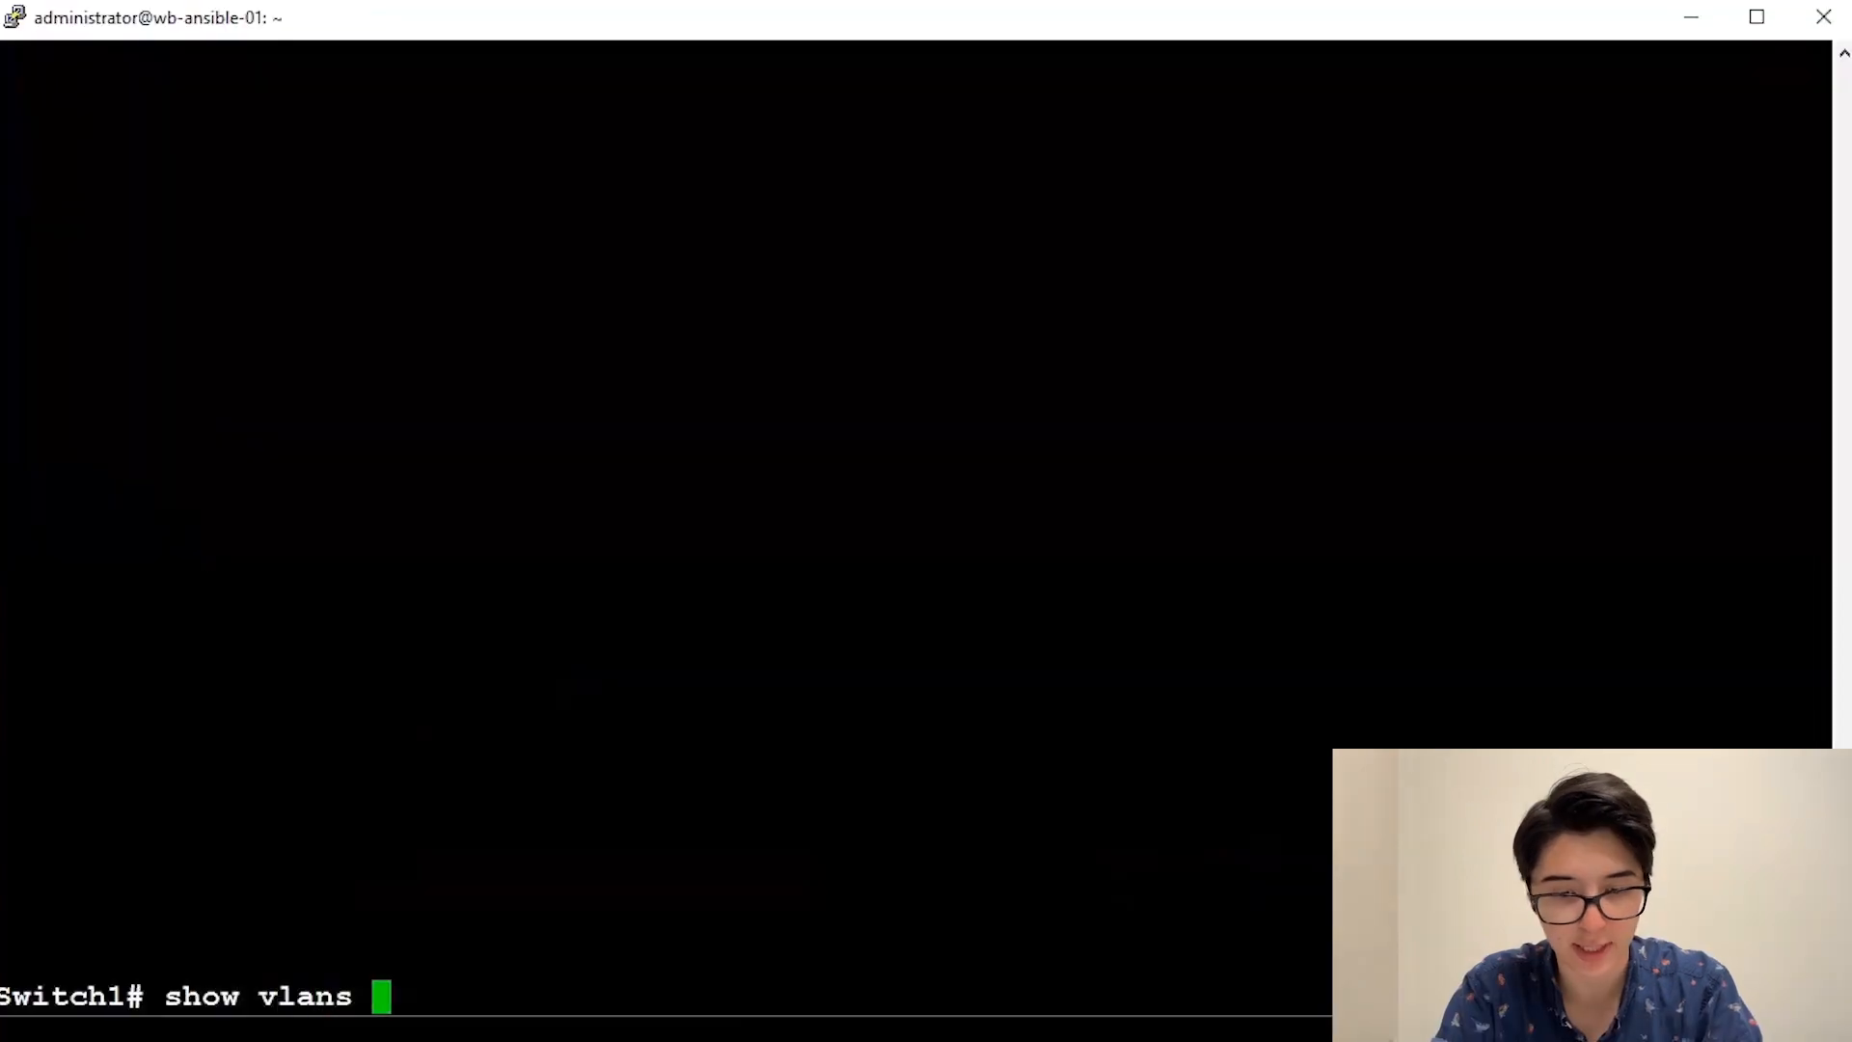
Run show vlans on Switch1, confirming VLAN 300 'this is vlan300' exists, then return to the control machine
{"action": "key", "text": "Return"}
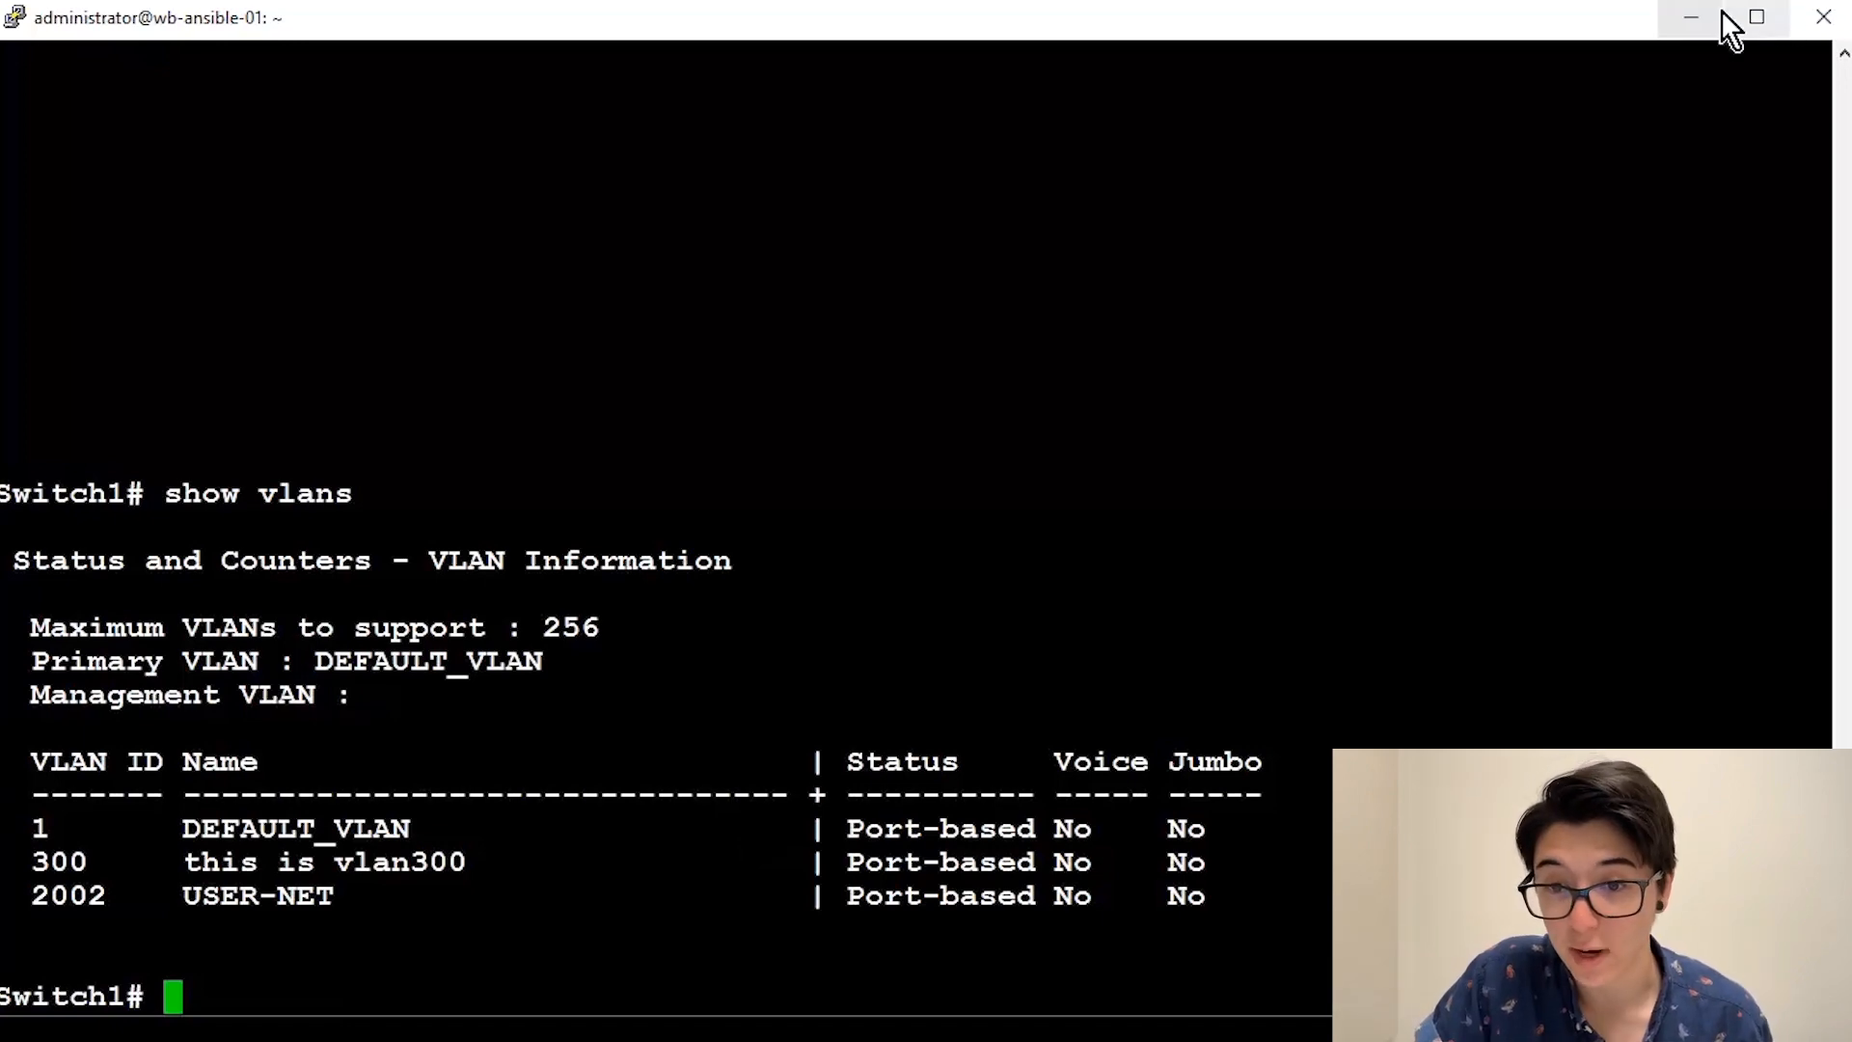
{"action": "left_click", "coordinate": [1693, 16]}
Recall and rerun the playbook command; Create VLAN 300 reports ok with changed=0
{"action": "key", "text": "Up"}
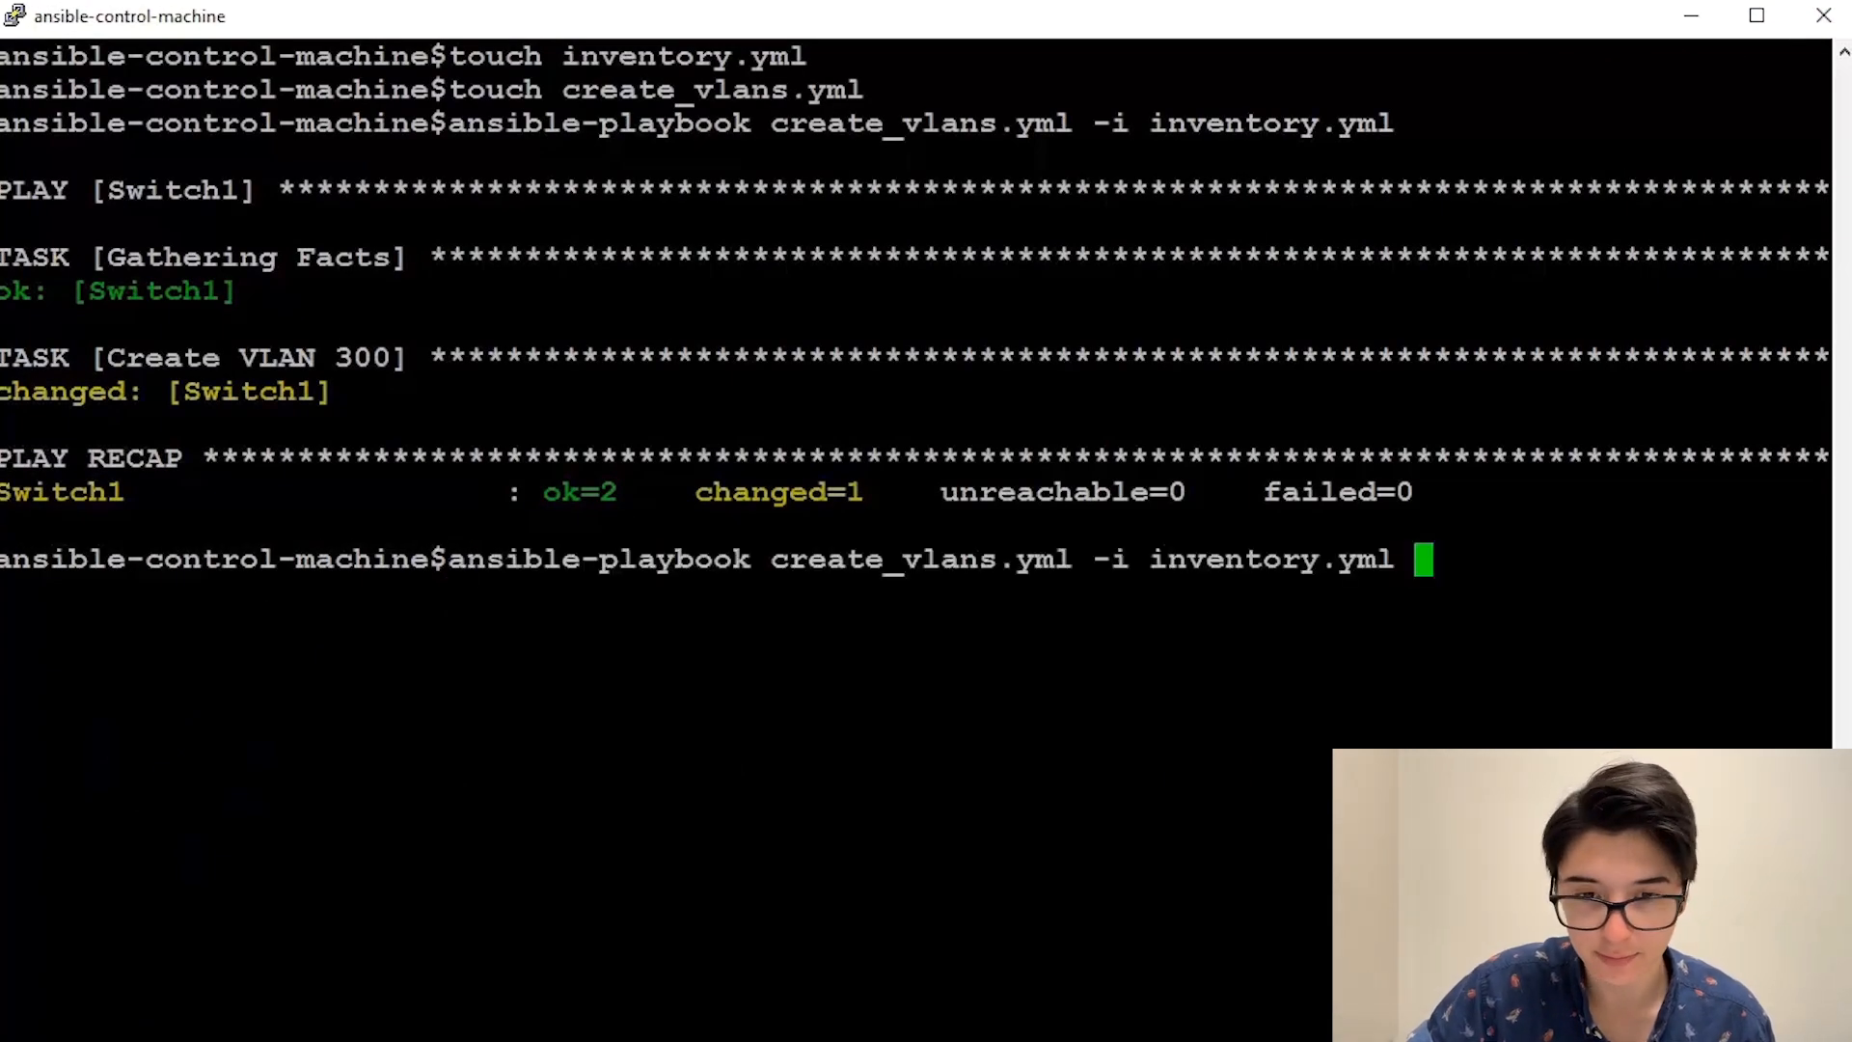
{"action": "key", "text": "Return"}
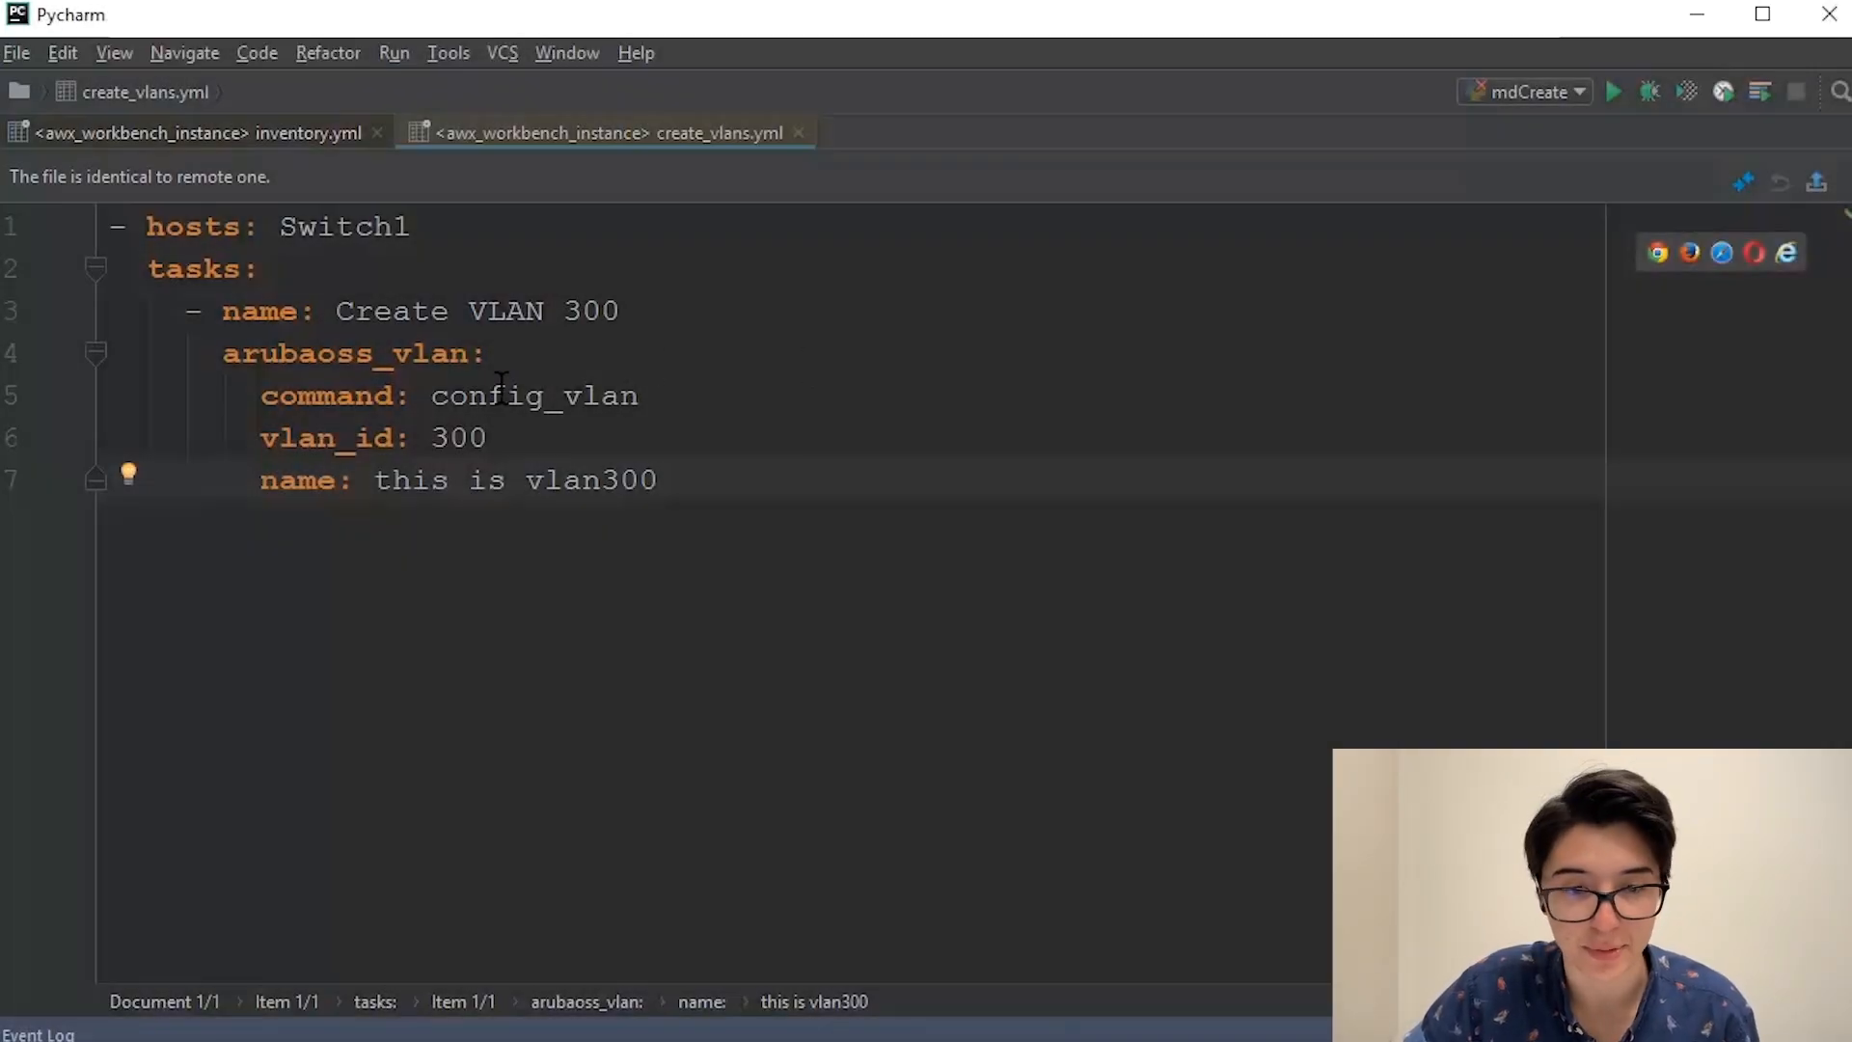
Replace hosts: Switch1 with all in create_vlans.yml and save to sync the remote
{"action": "left_click", "coordinate": [355, 231]}
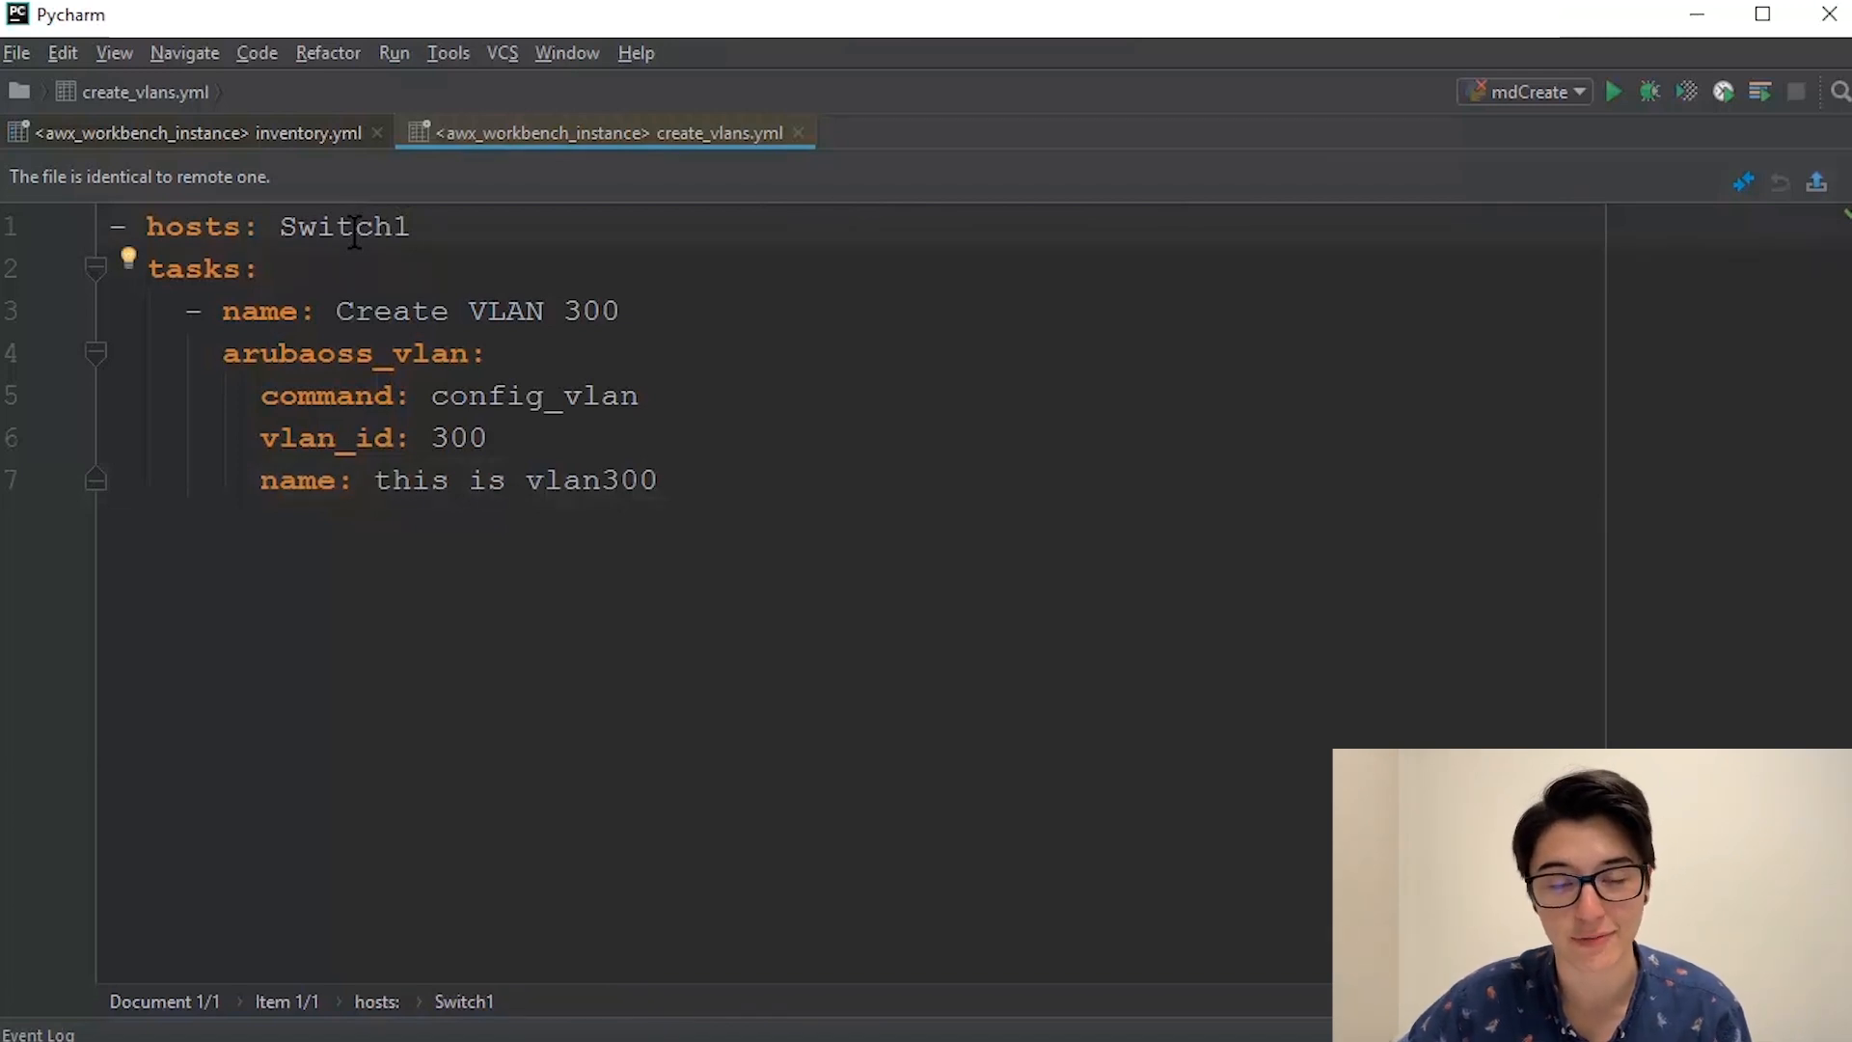
{"action": "double_click", "coordinate": [355, 230]}
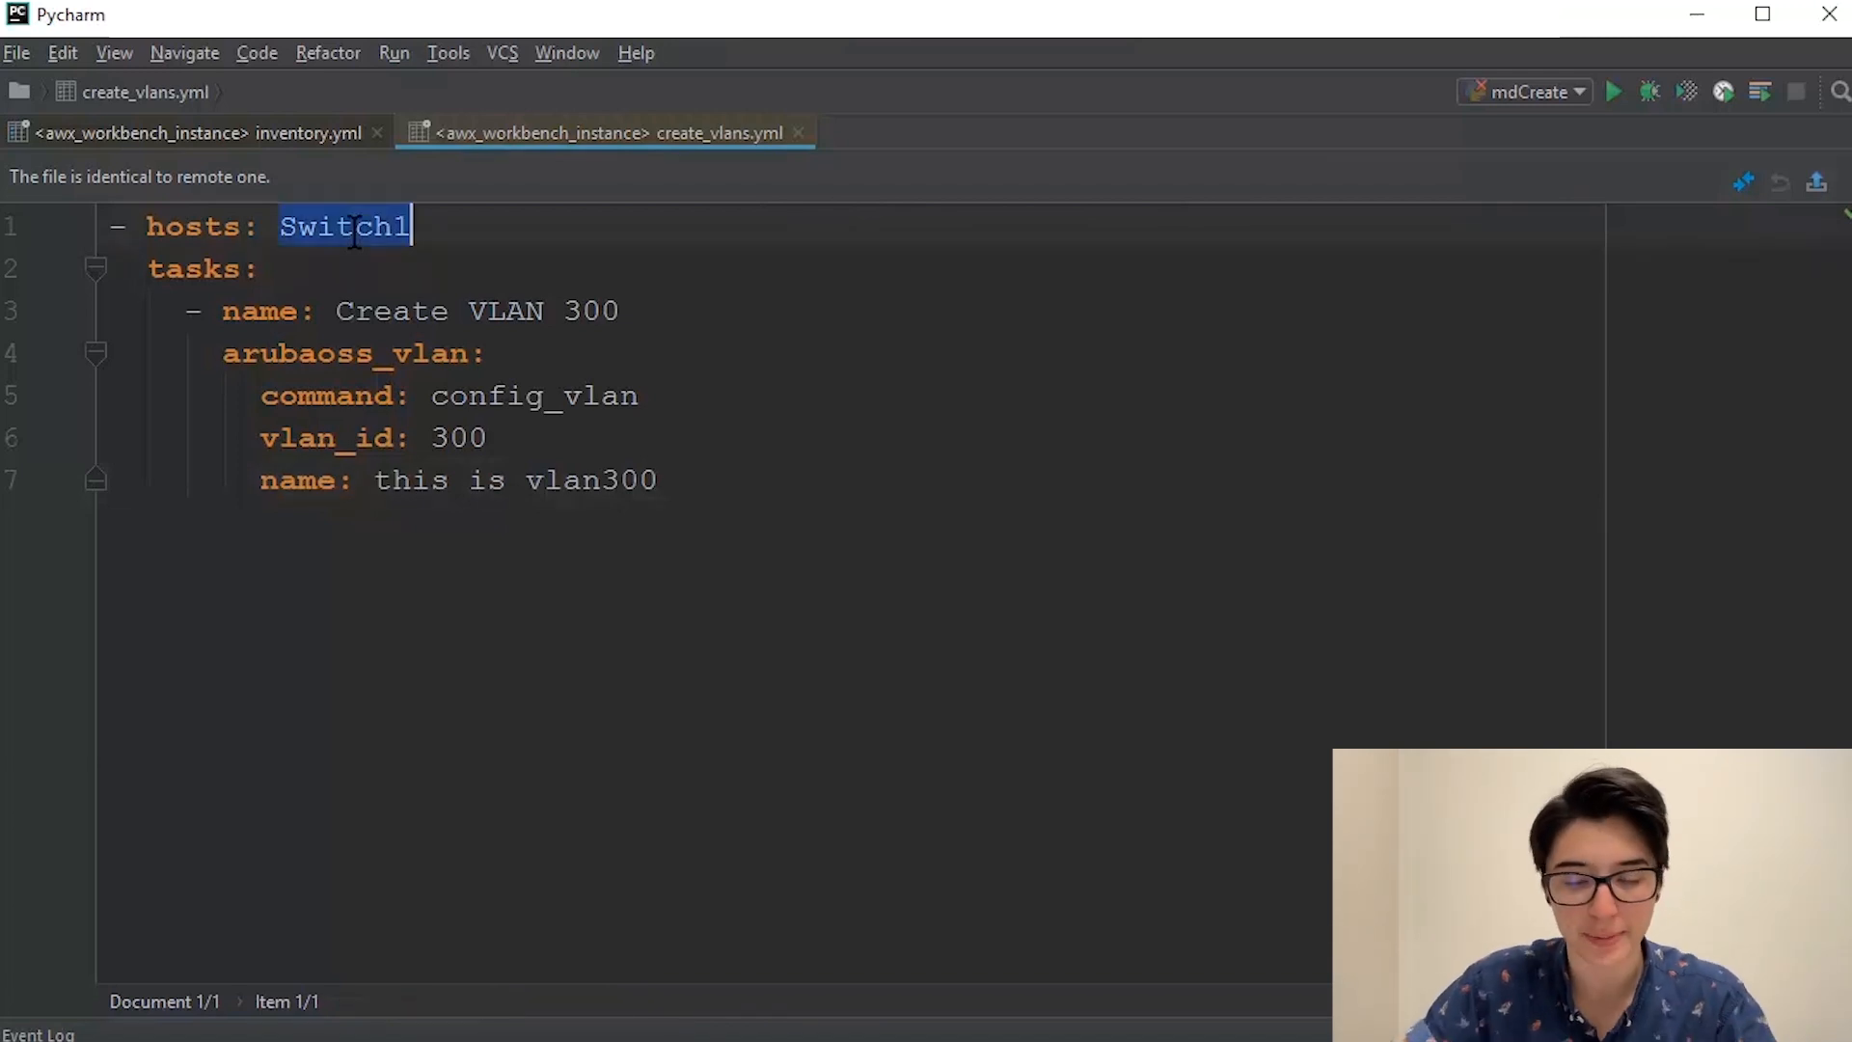
{"action": "type", "text": "all"}
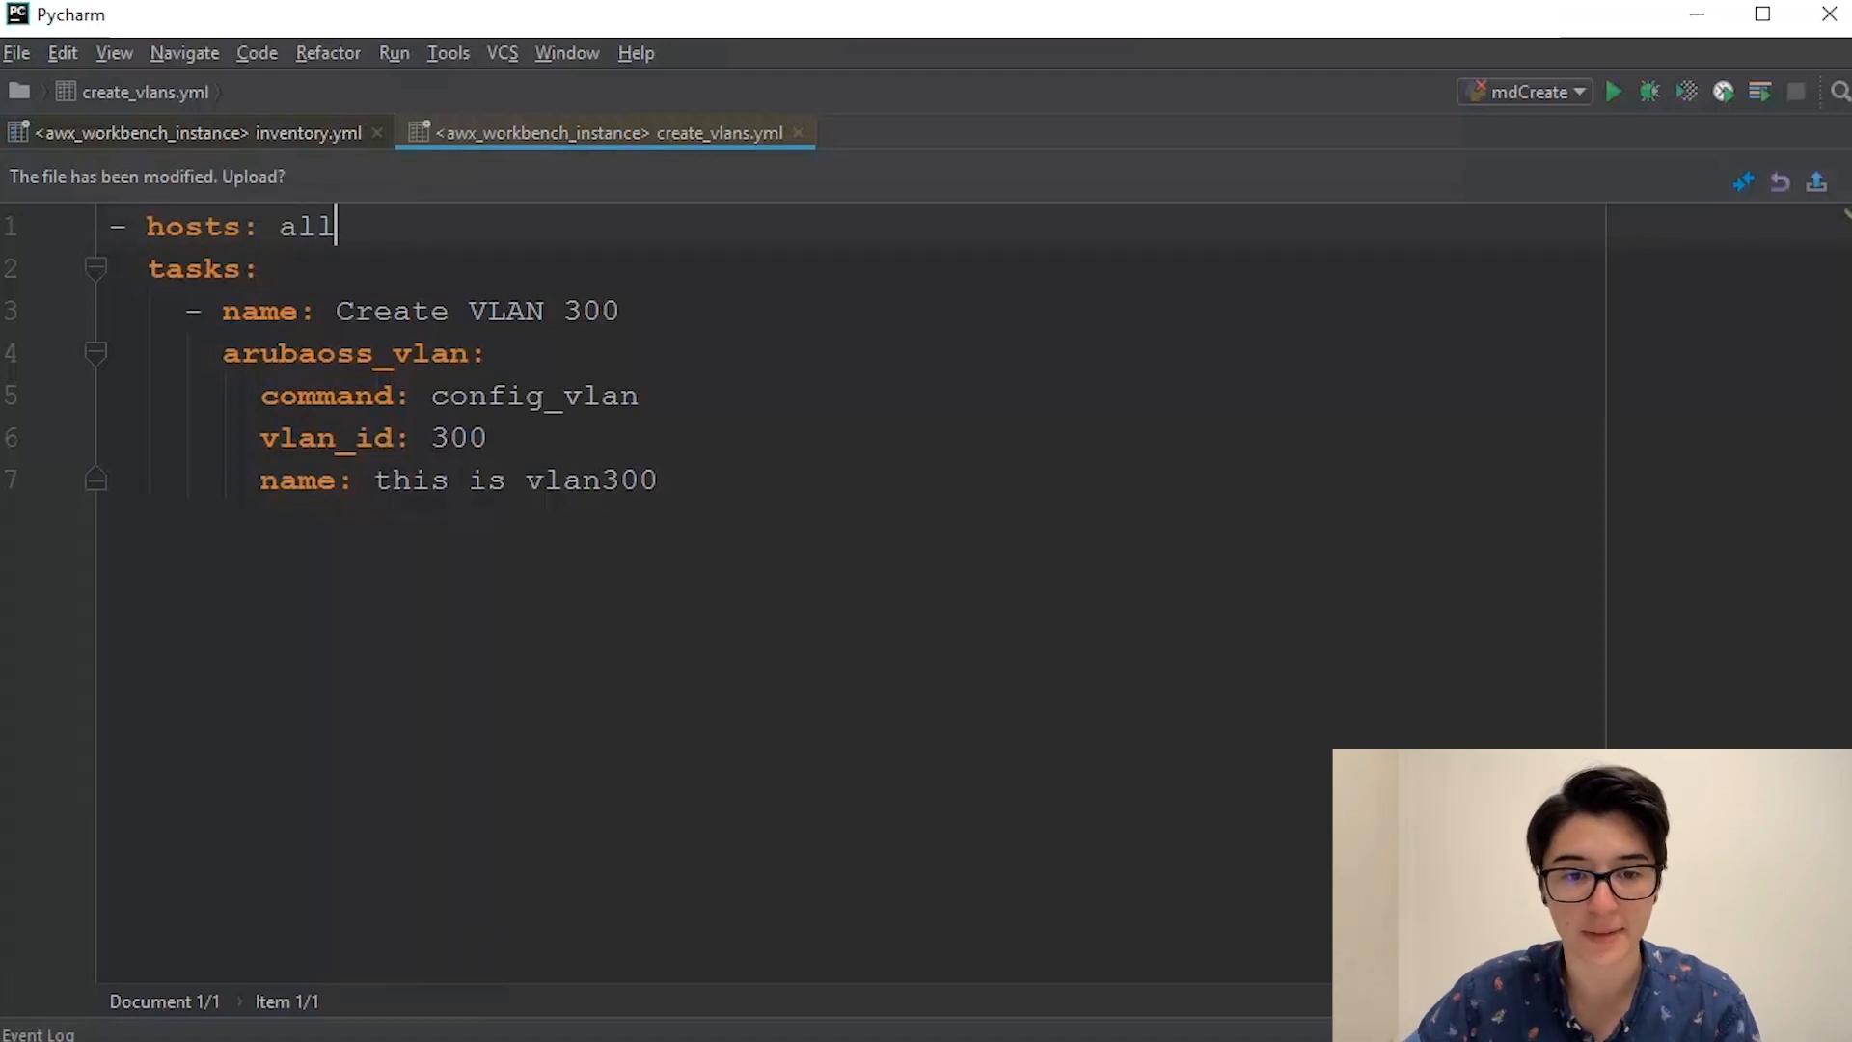
{"action": "key", "text": "ctrl+s"}
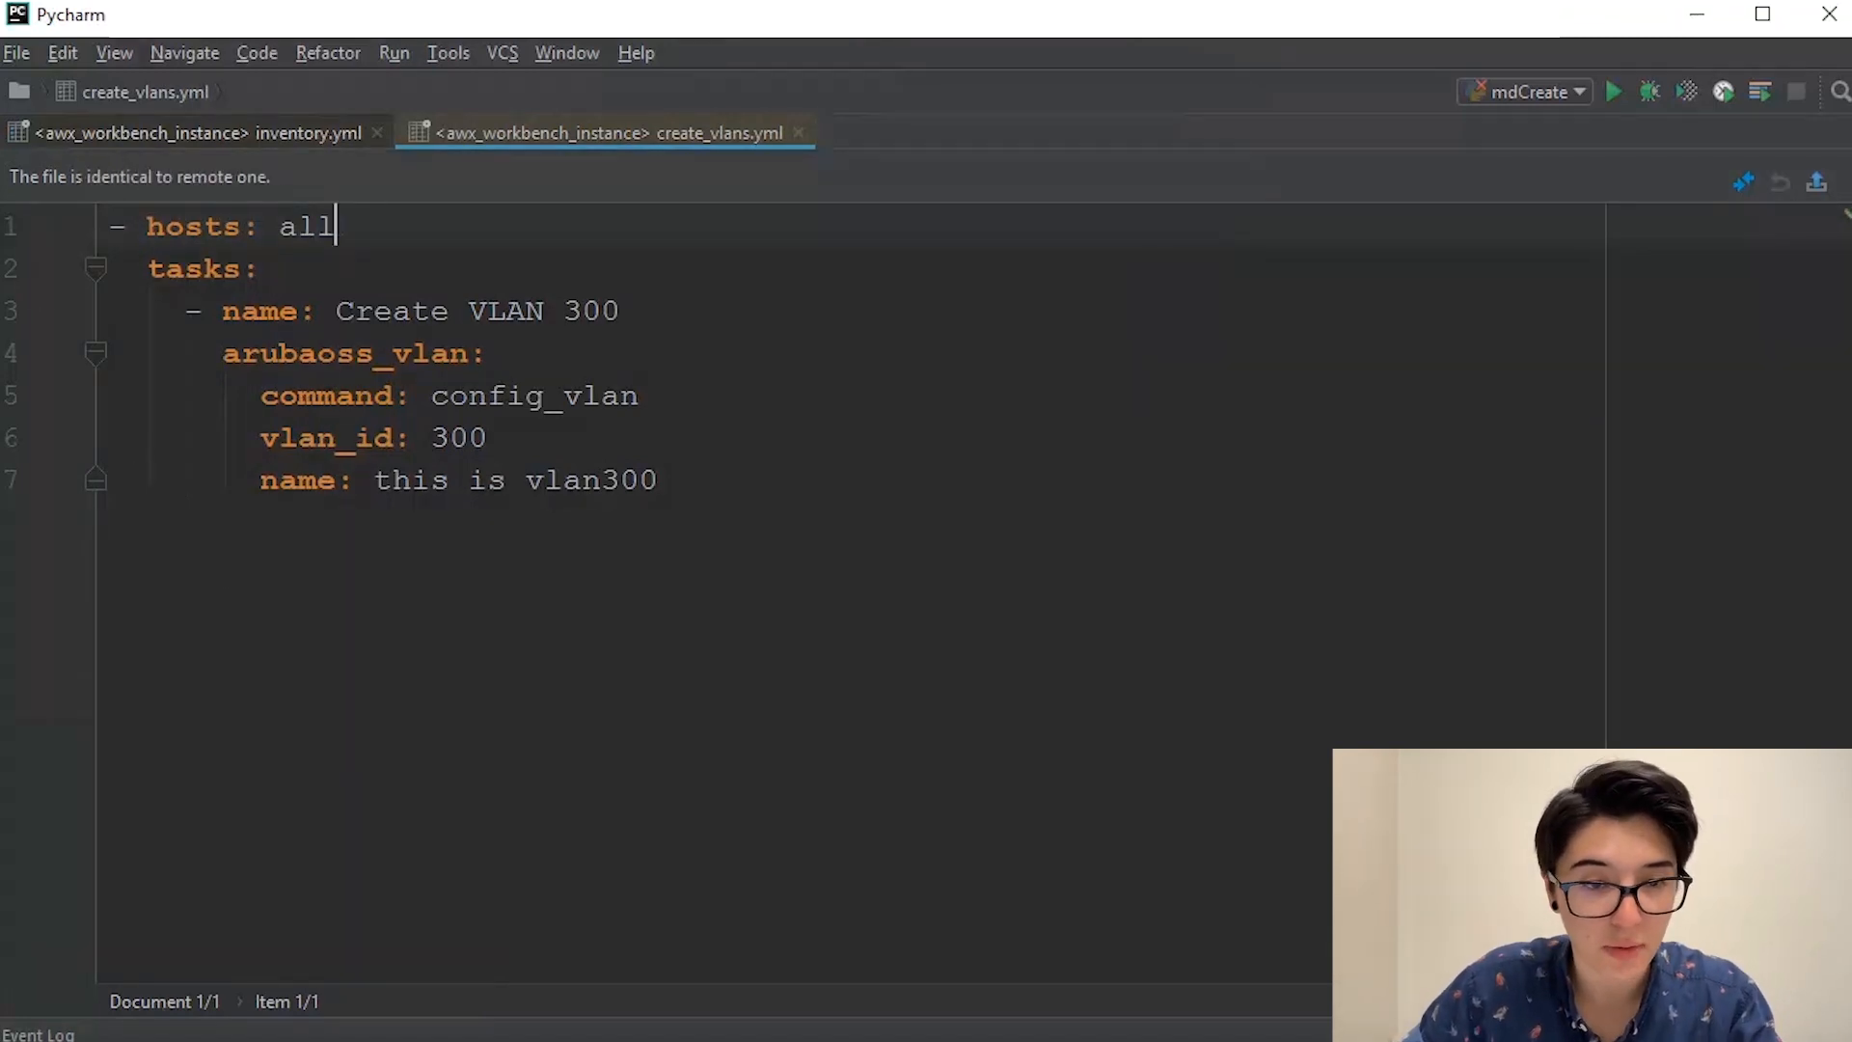
{"action": "key", "text": "alt+Tab"}
Confirm Switch2 lacks VLAN 300, rerun the playbook so Switch2 changes and Switch1 stays ok, then return to Switch2
{"action": "left_click", "coordinate": [112, 344]}
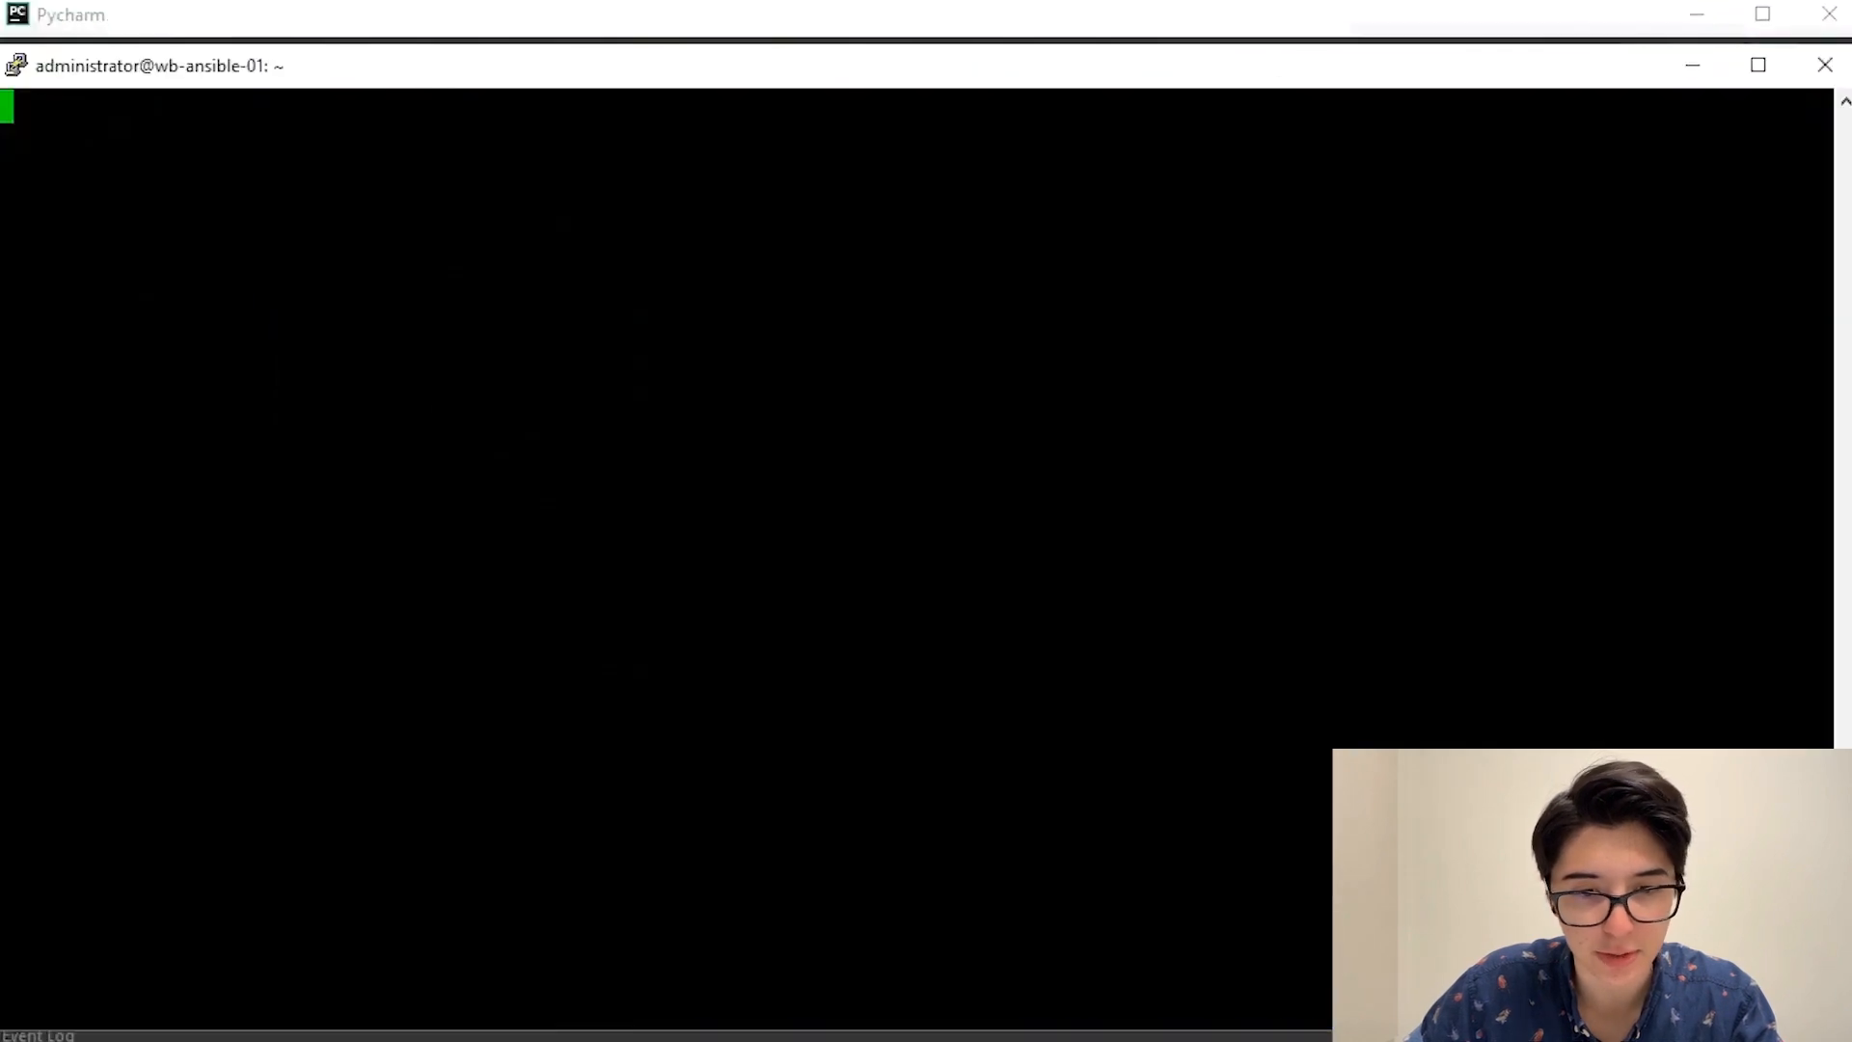
{"action": "type", "text": "show vlan"}
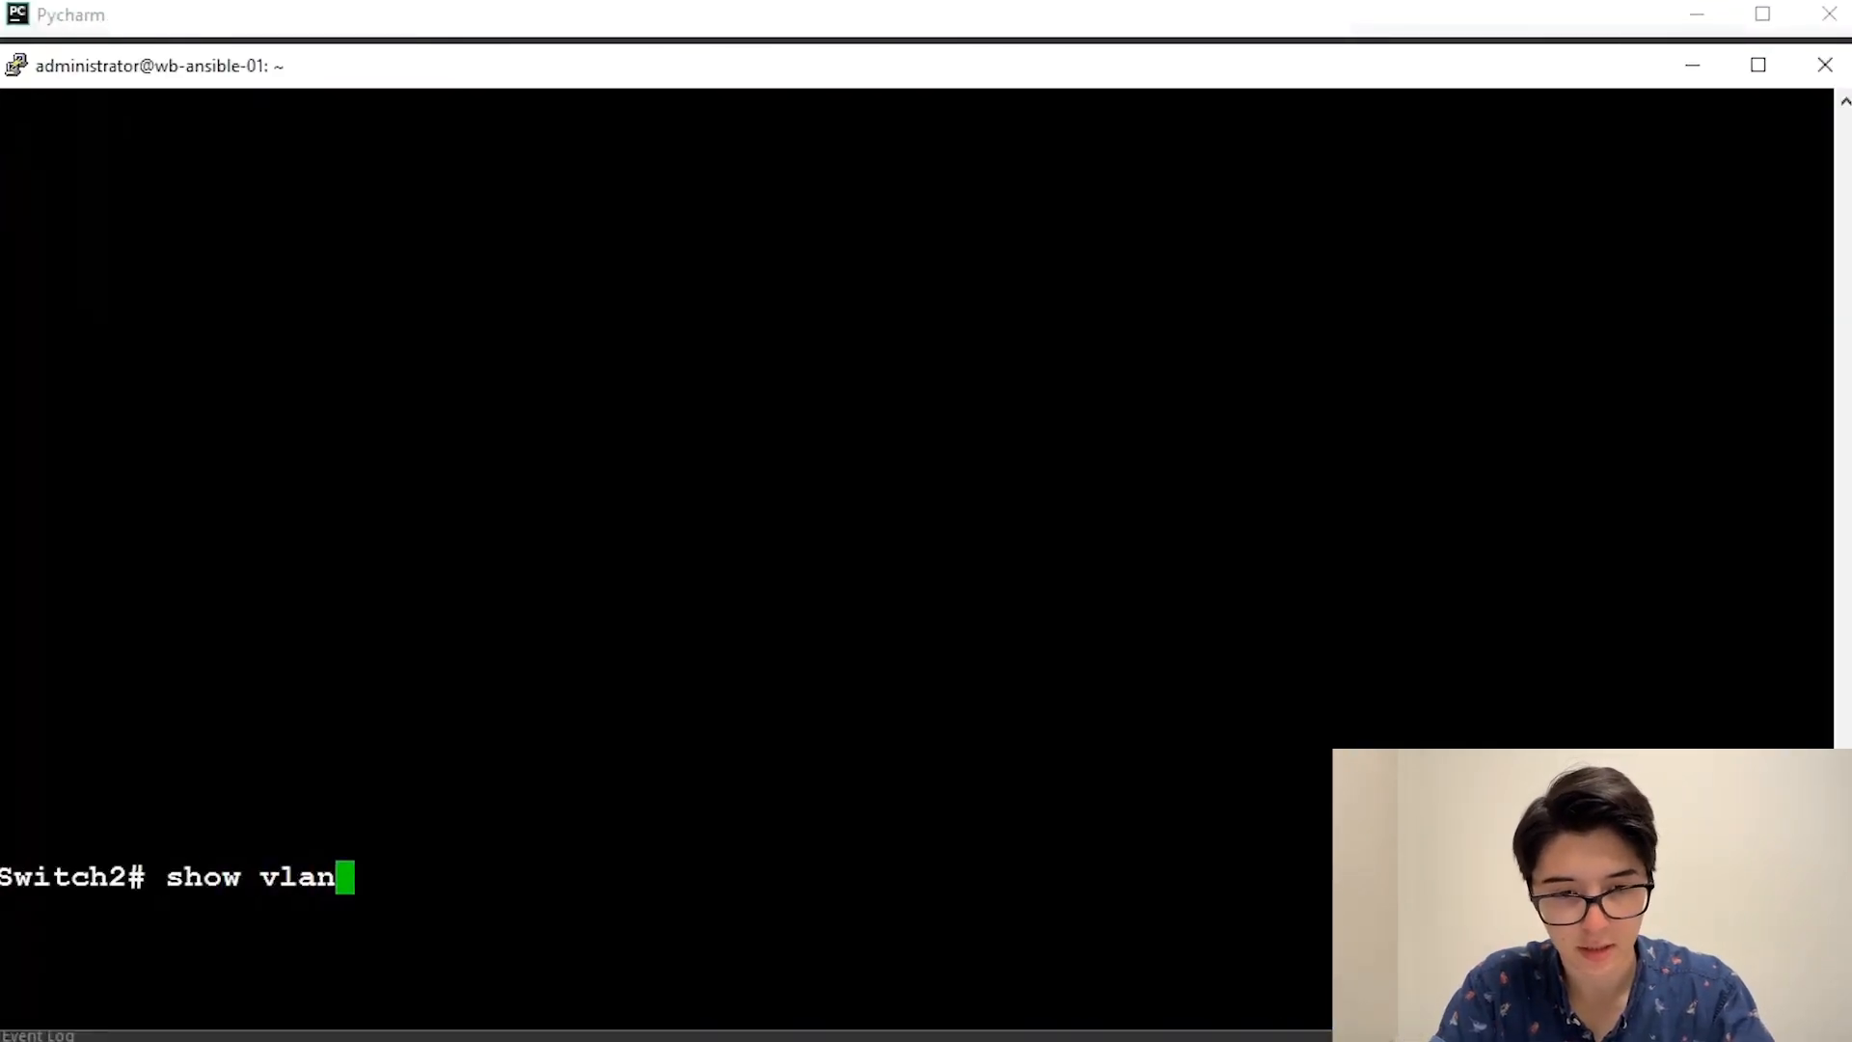
{"action": "type", "text": "s"}
{"action": "key", "text": "Return"}
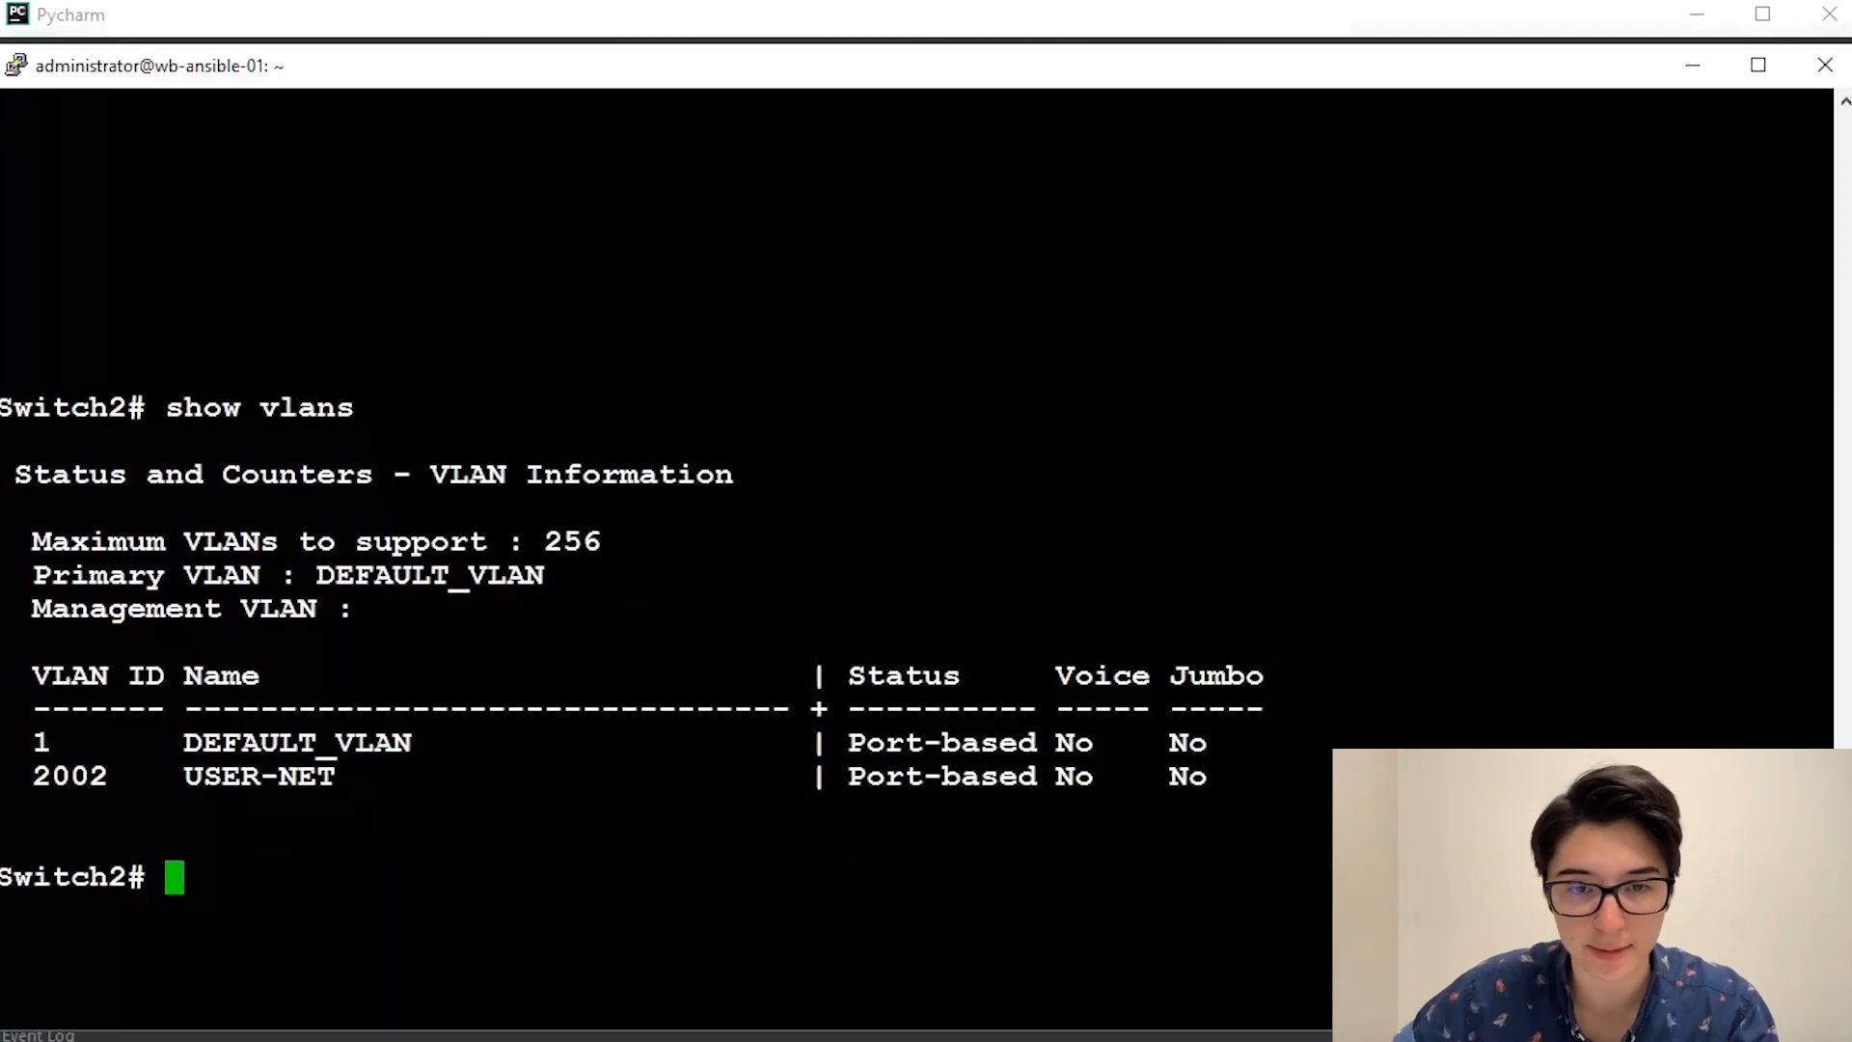
{"action": "key", "text": "alt+Tab"}
{"action": "left_click", "coordinate": [191, 94]}
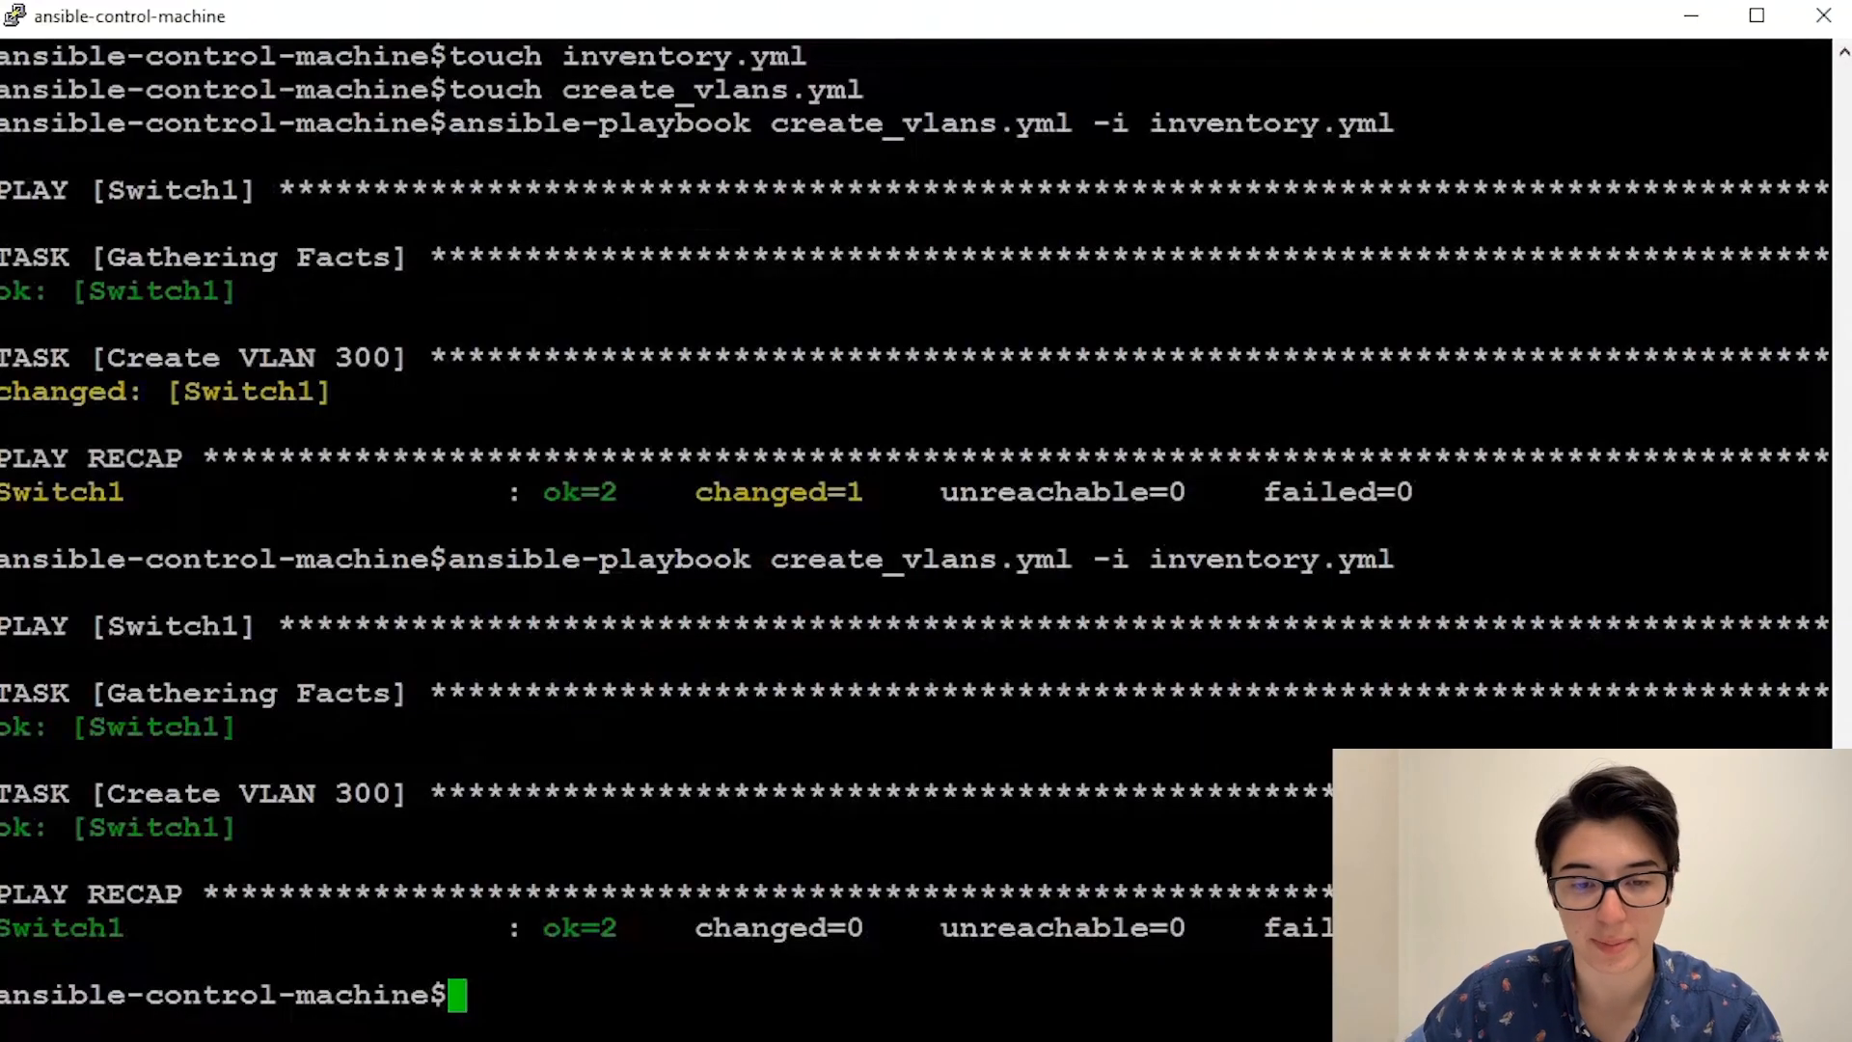
{"action": "key", "text": "Up"}
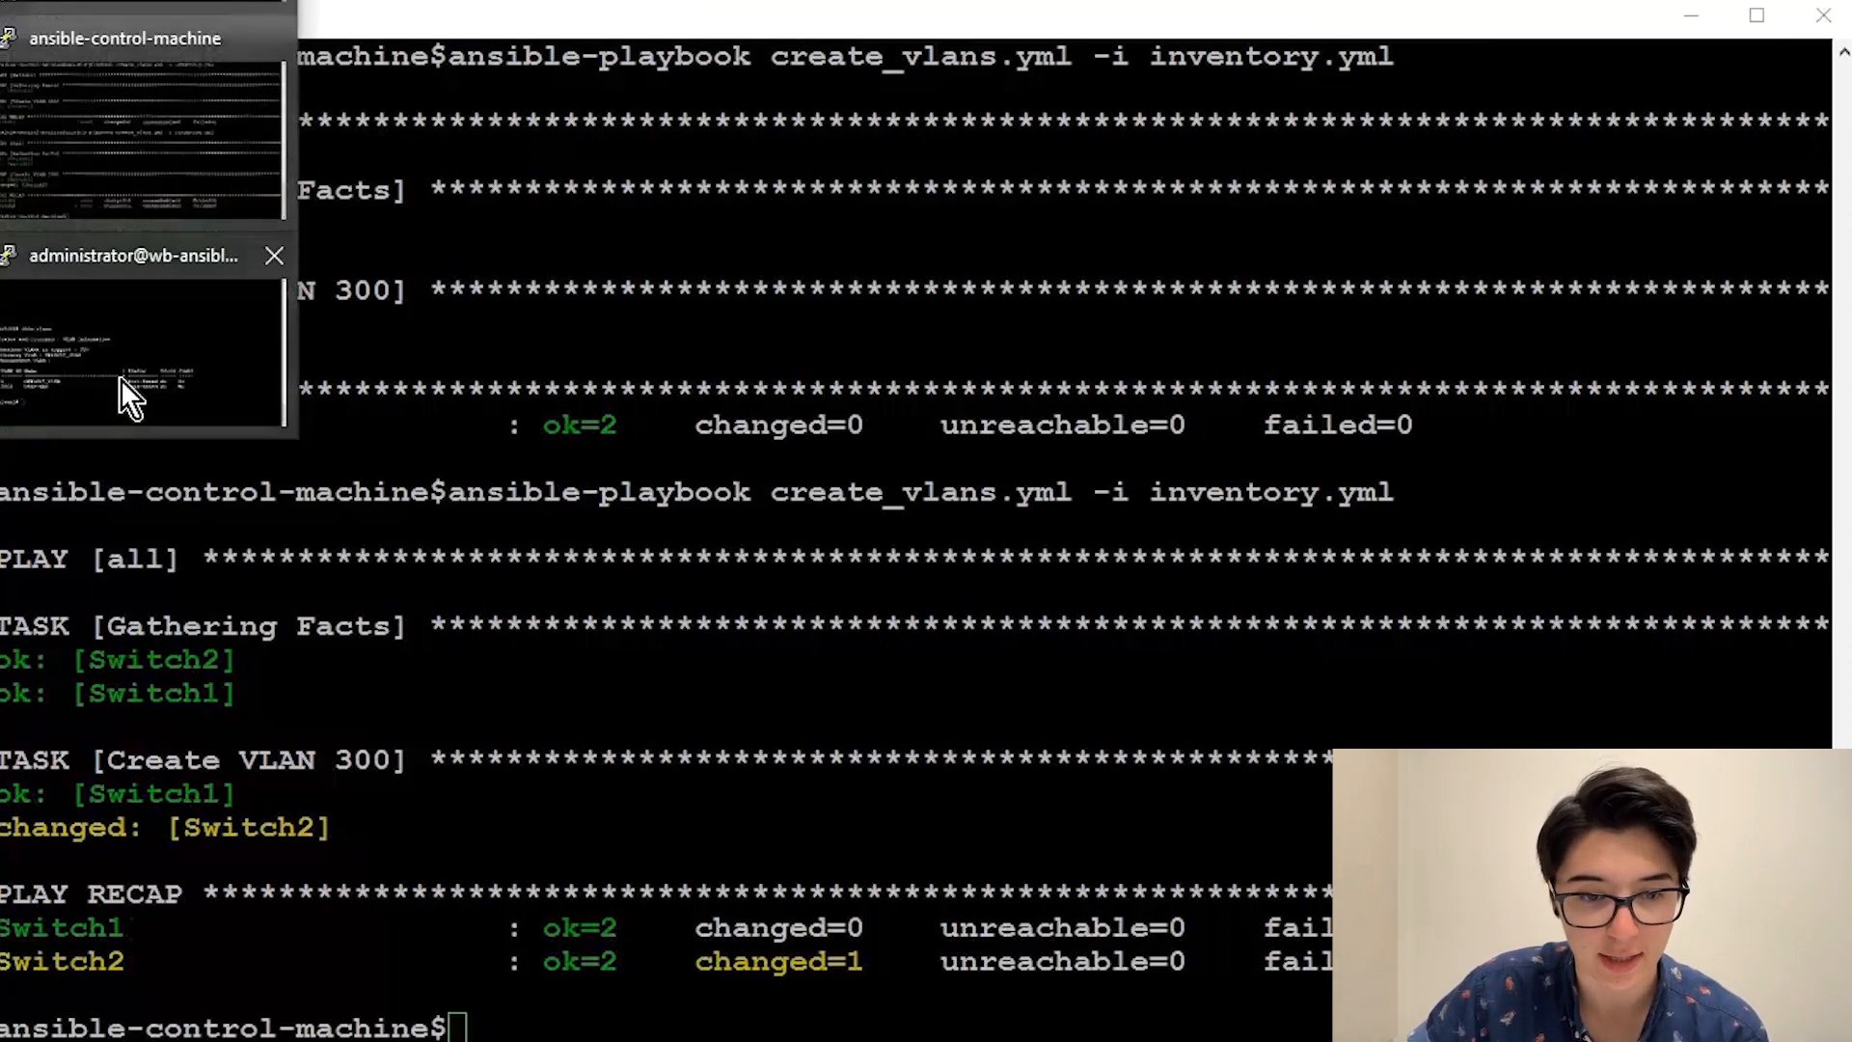
{"action": "left_click", "coordinate": [120, 363]}
{"action": "type", "text": "shwo"}
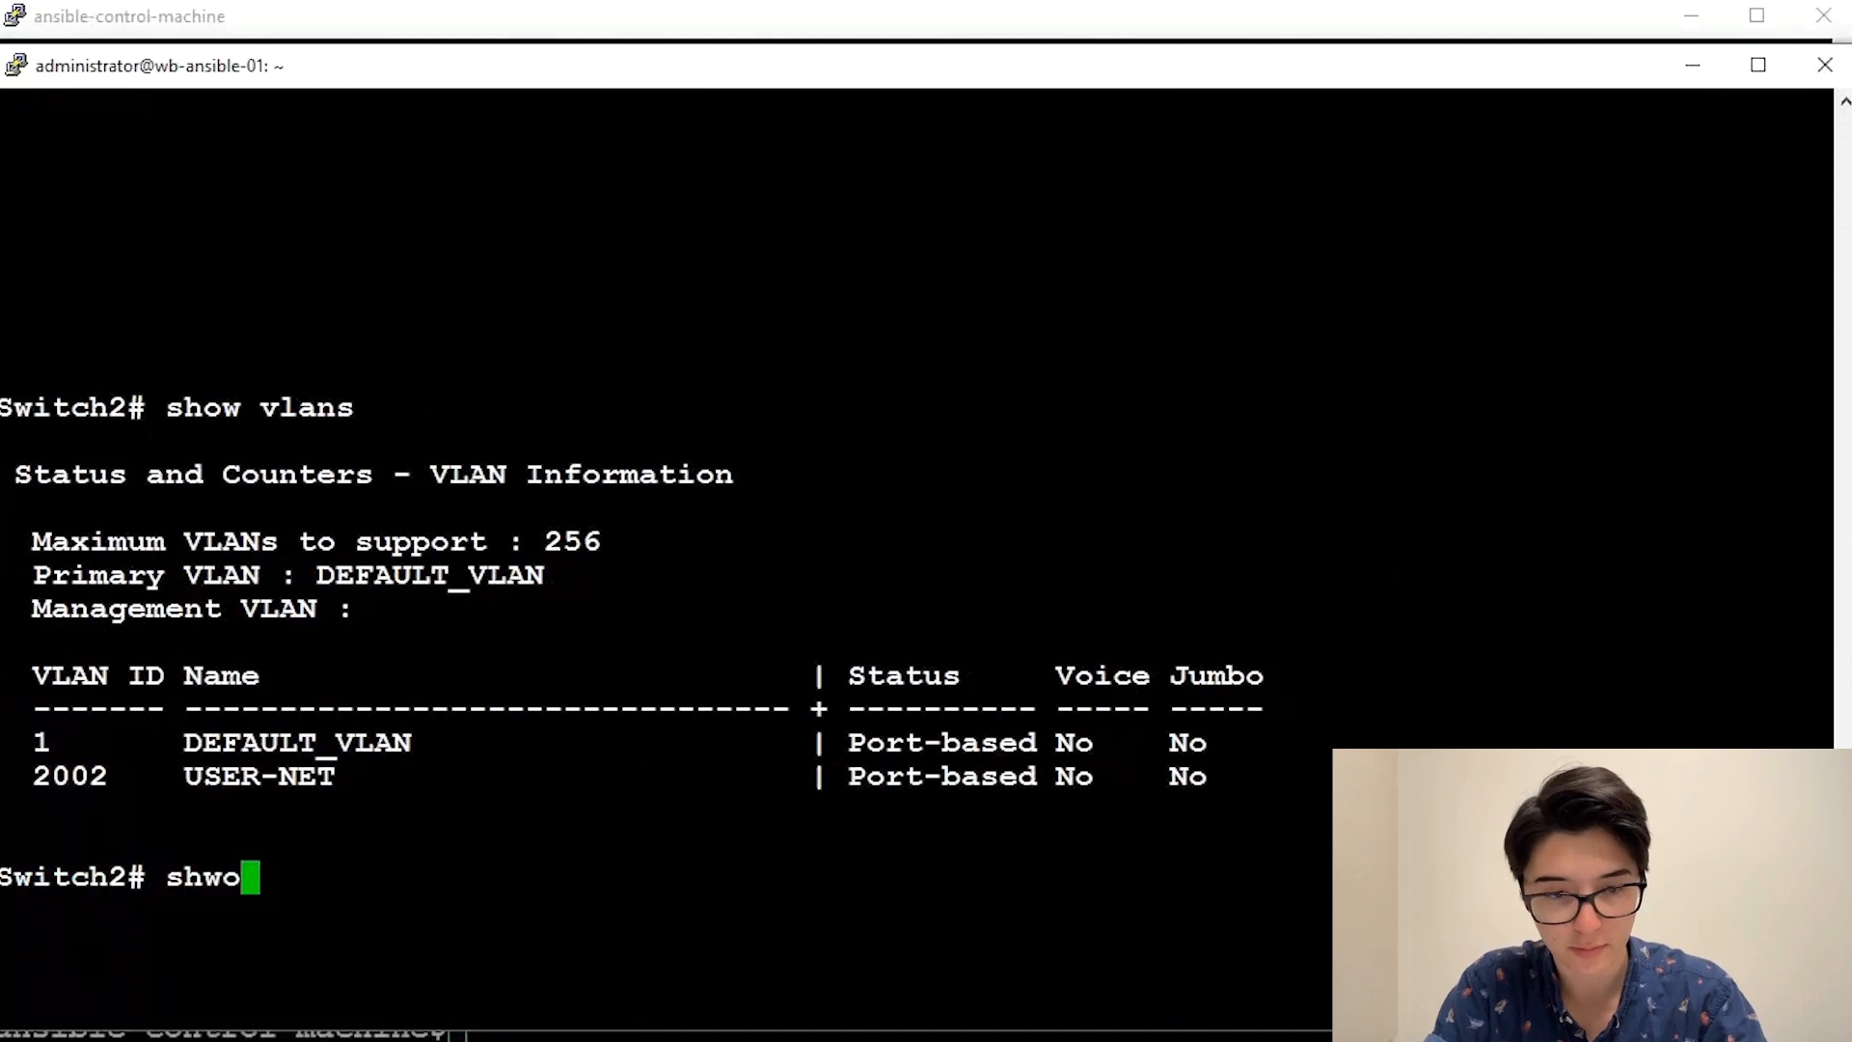
Run show vlans on Switch2 to confirm VLAN 300 'this is vlan300' is listed
{"action": "key", "text": "BackSpace"}
{"action": "type", "text": "ow vlans"}
{"action": "key", "text": "Return"}
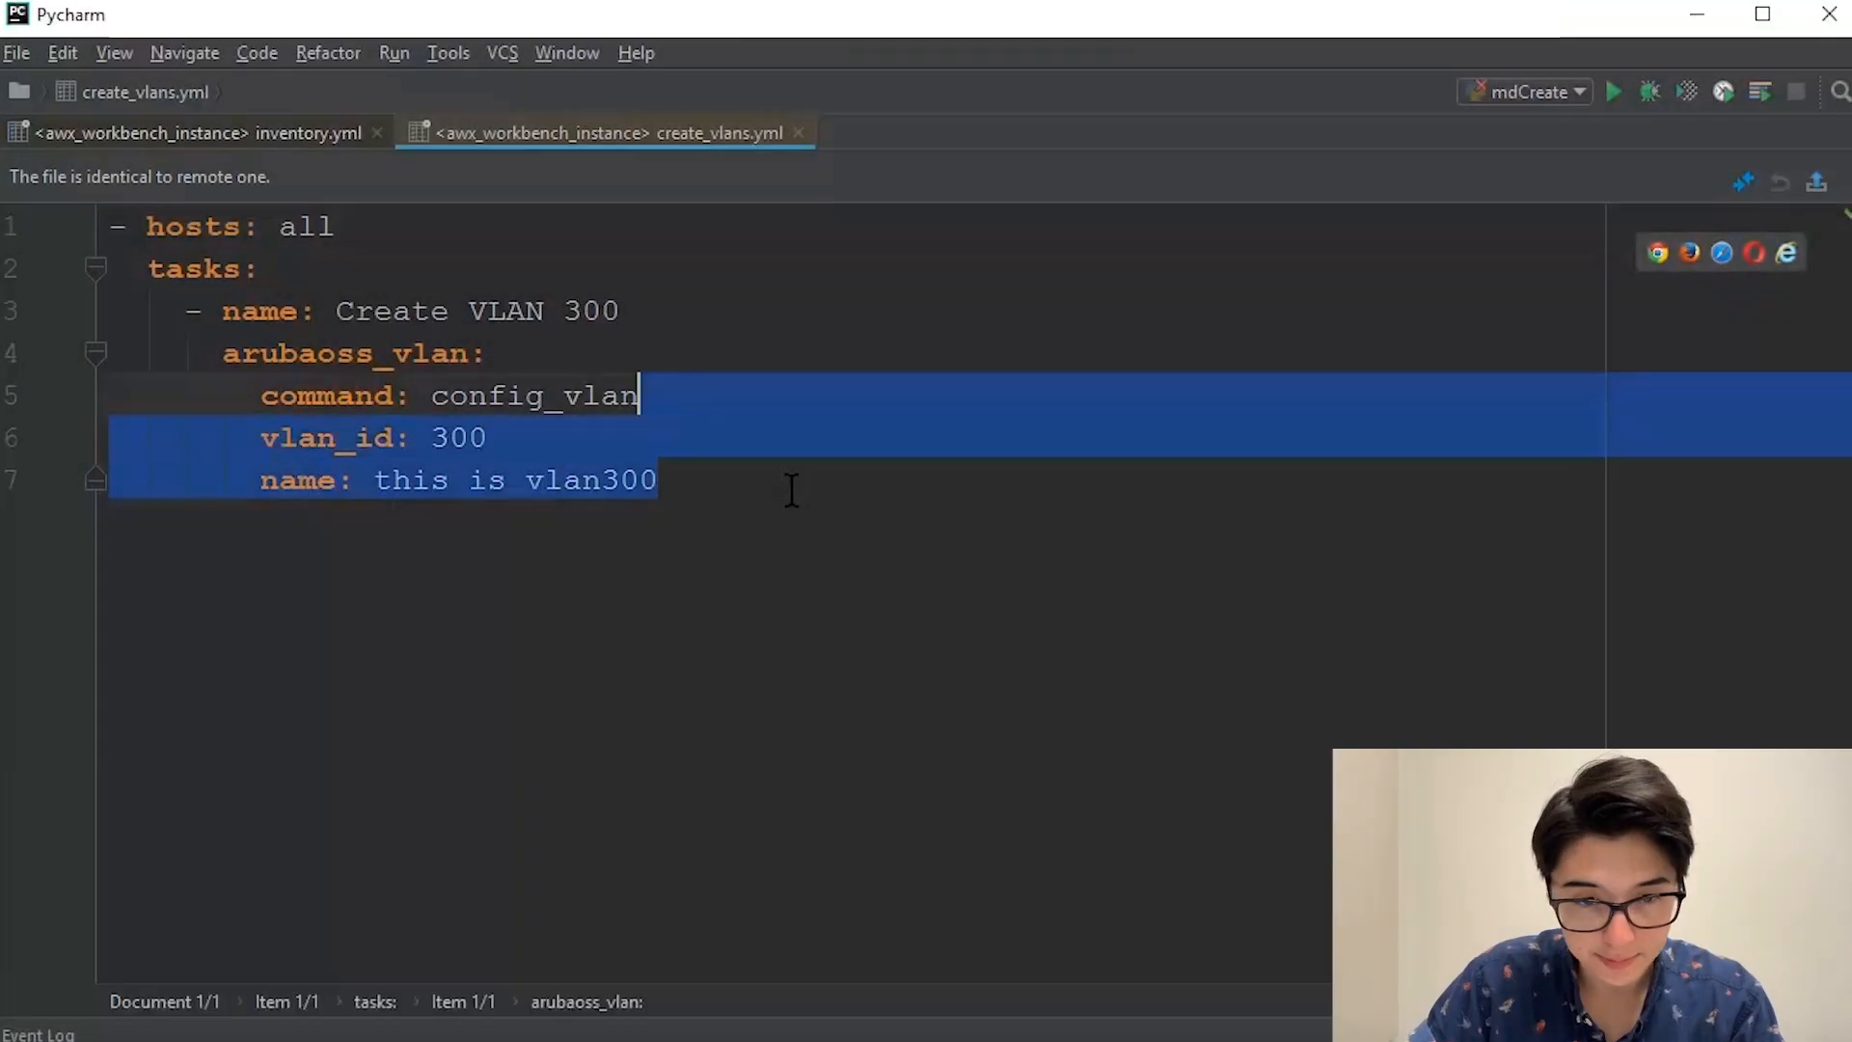
Add a 'Create VLAN 100' arubaoss_vlan task naming the VLAN vlan100 after the first task
{"action": "left_click", "coordinate": [792, 492]}
{"action": "key", "text": "Return"}
{"action": "key", "text": "Return"}
{"action": "type", "text": "- name: C"}
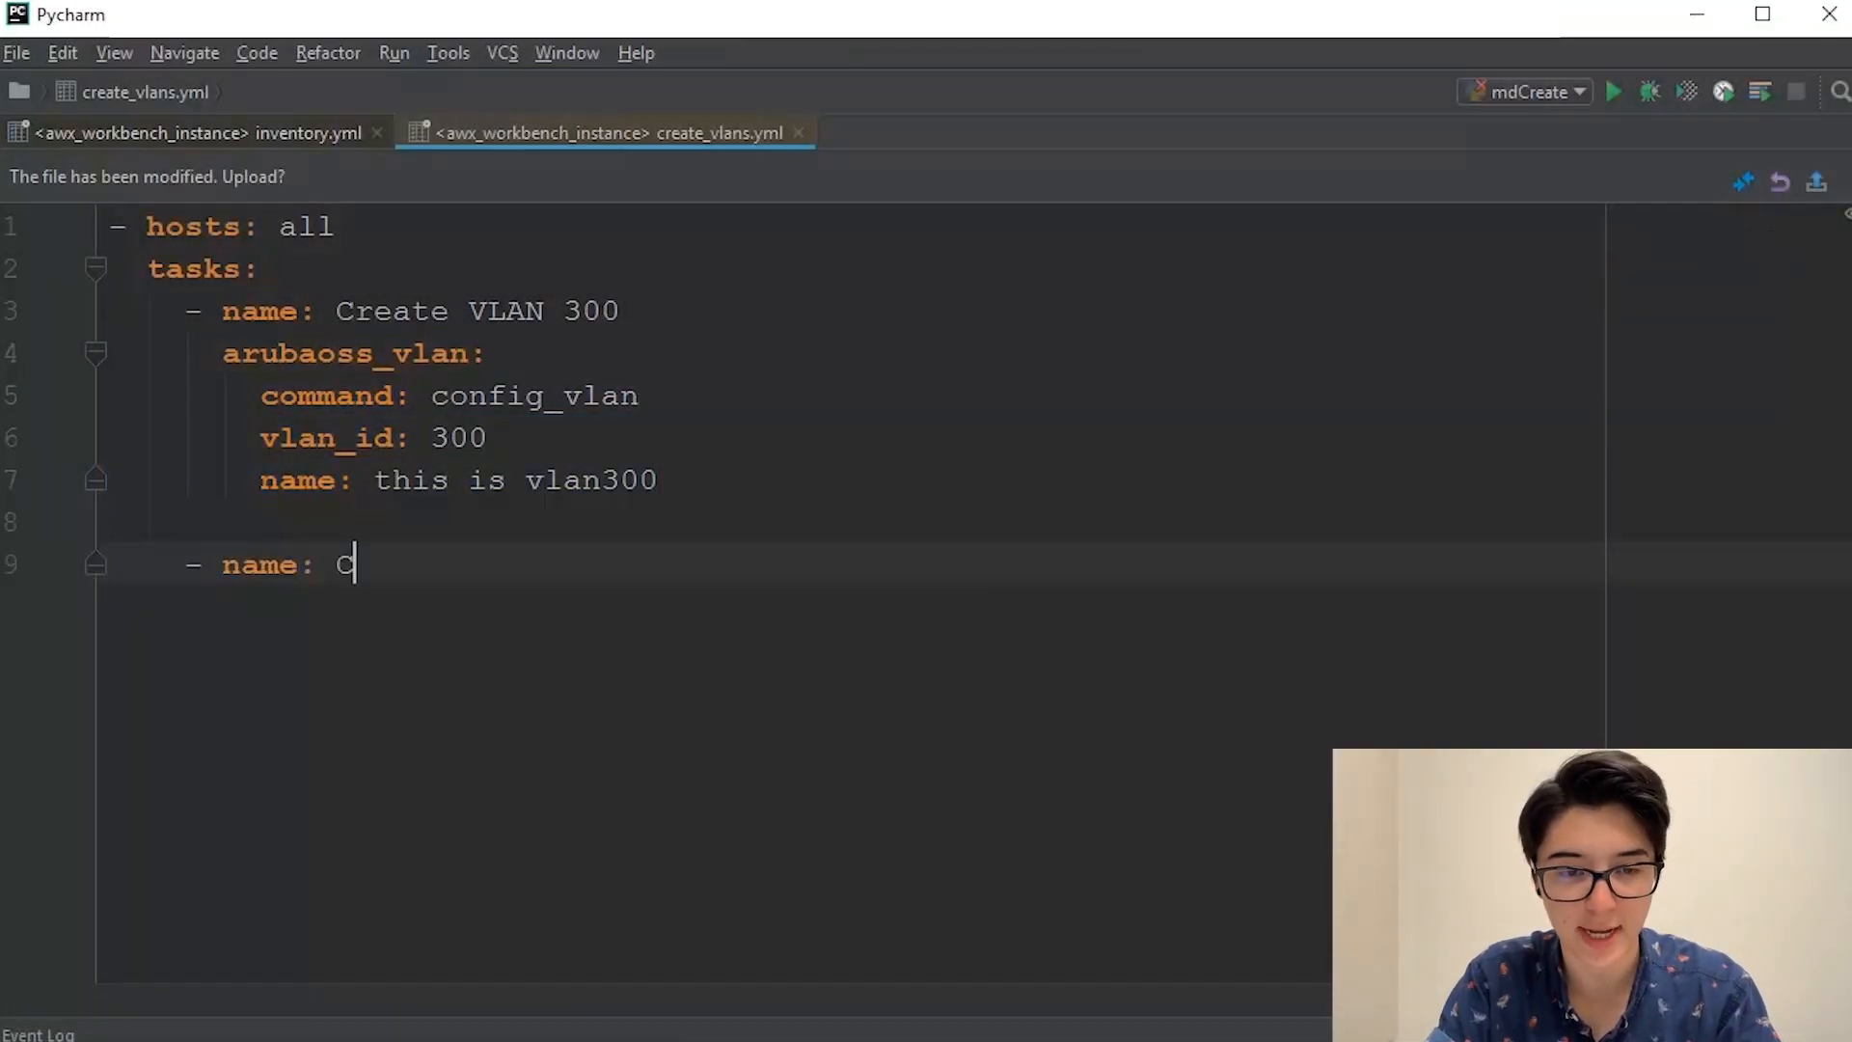
{"action": "type", "text": "raete"}
{"action": "key", "text": "BackSpace"}
{"action": "key", "text": "BackSpace"}
{"action": "key", "text": "BackSpace"}
{"action": "key", "text": "BackSpace"}
{"action": "key", "text": "BackSpace"}
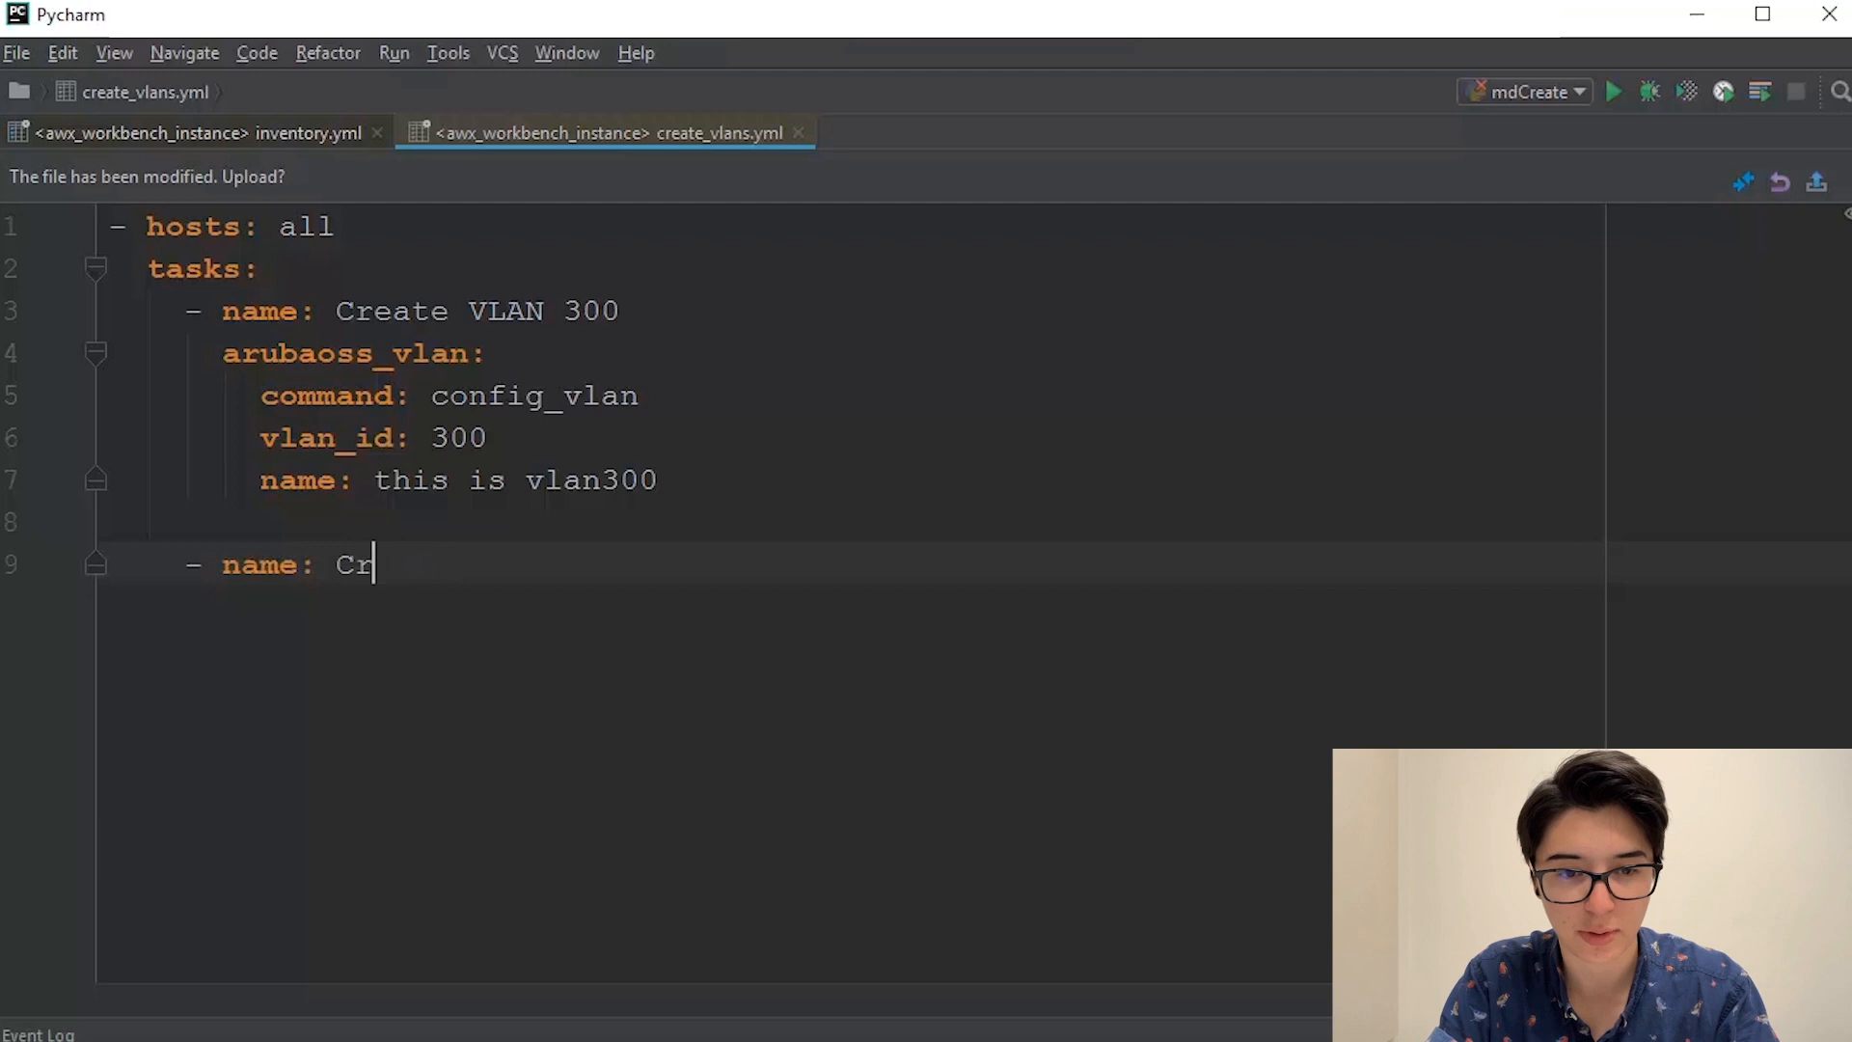
{"action": "type", "text": "eate VLAN 100"}
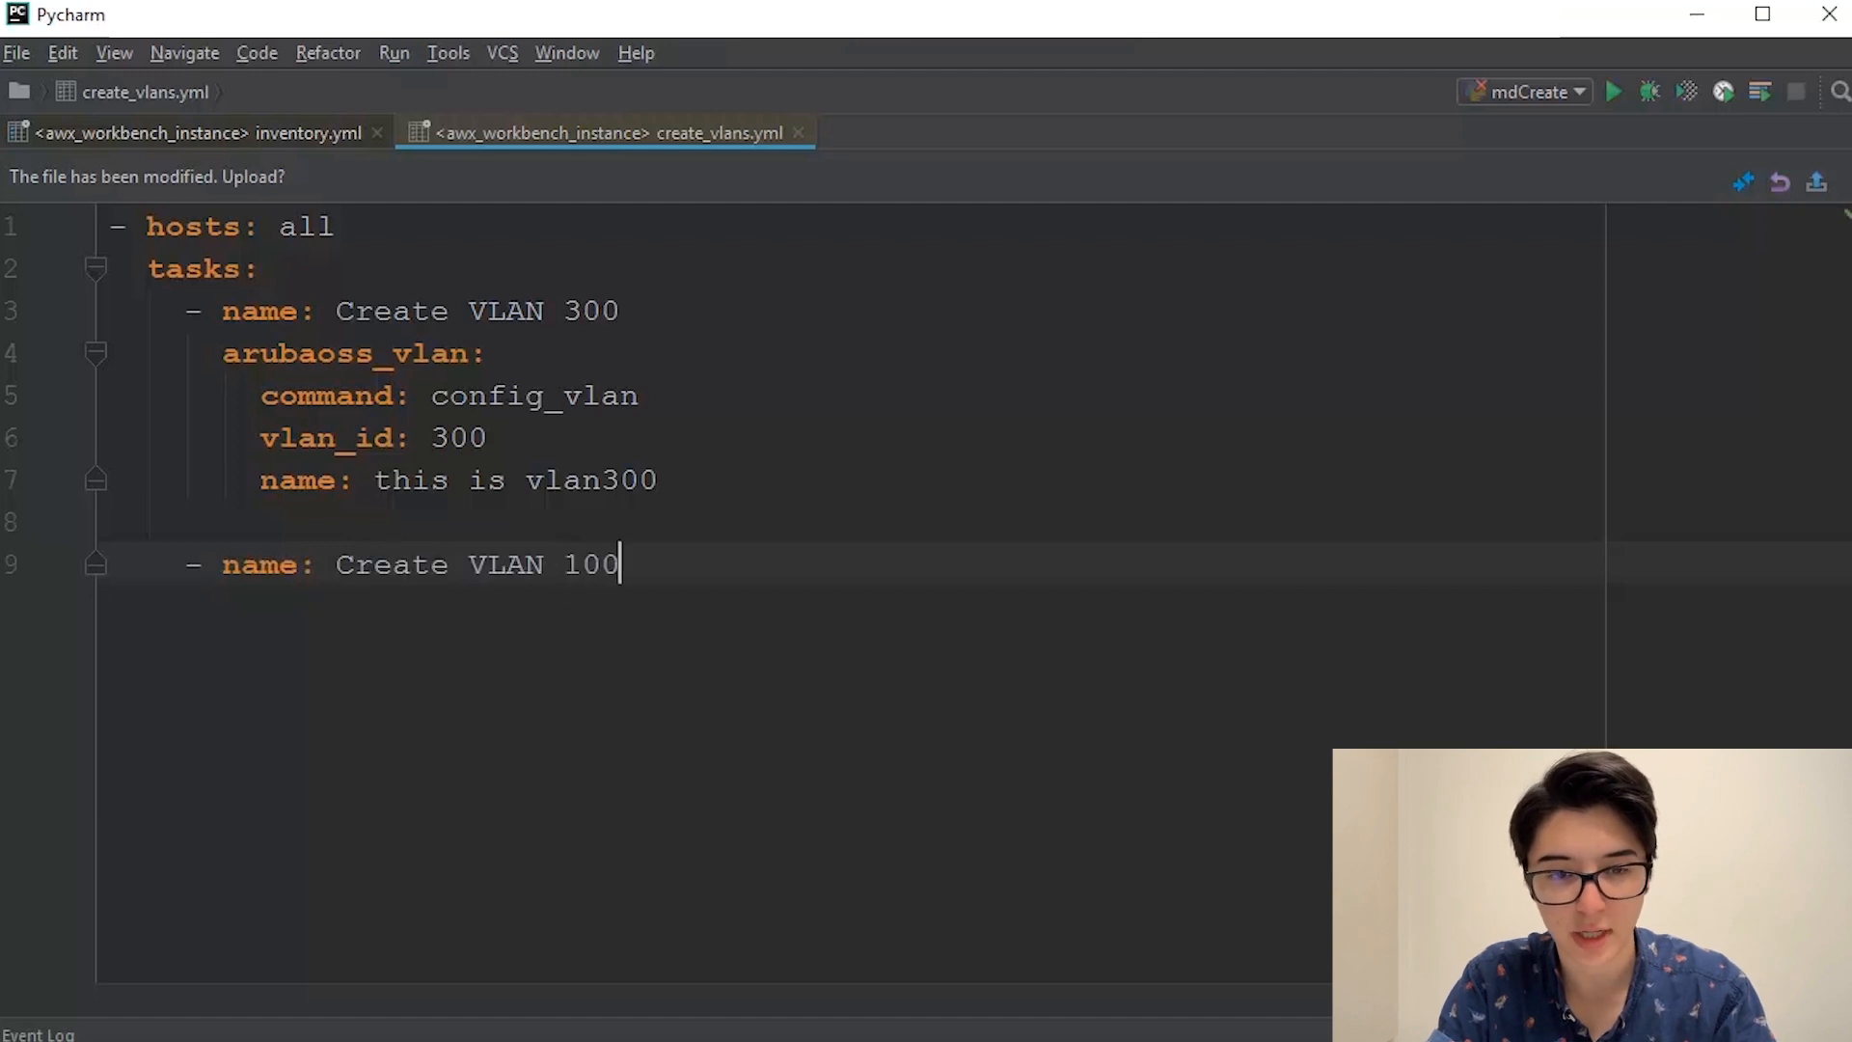
{"action": "key", "text": "Return"}
{"action": "type", "text": "arubaoss_vlan:"}
{"action": "key", "text": "Return"}
{"action": "type", "text": "command: config_vlan"}
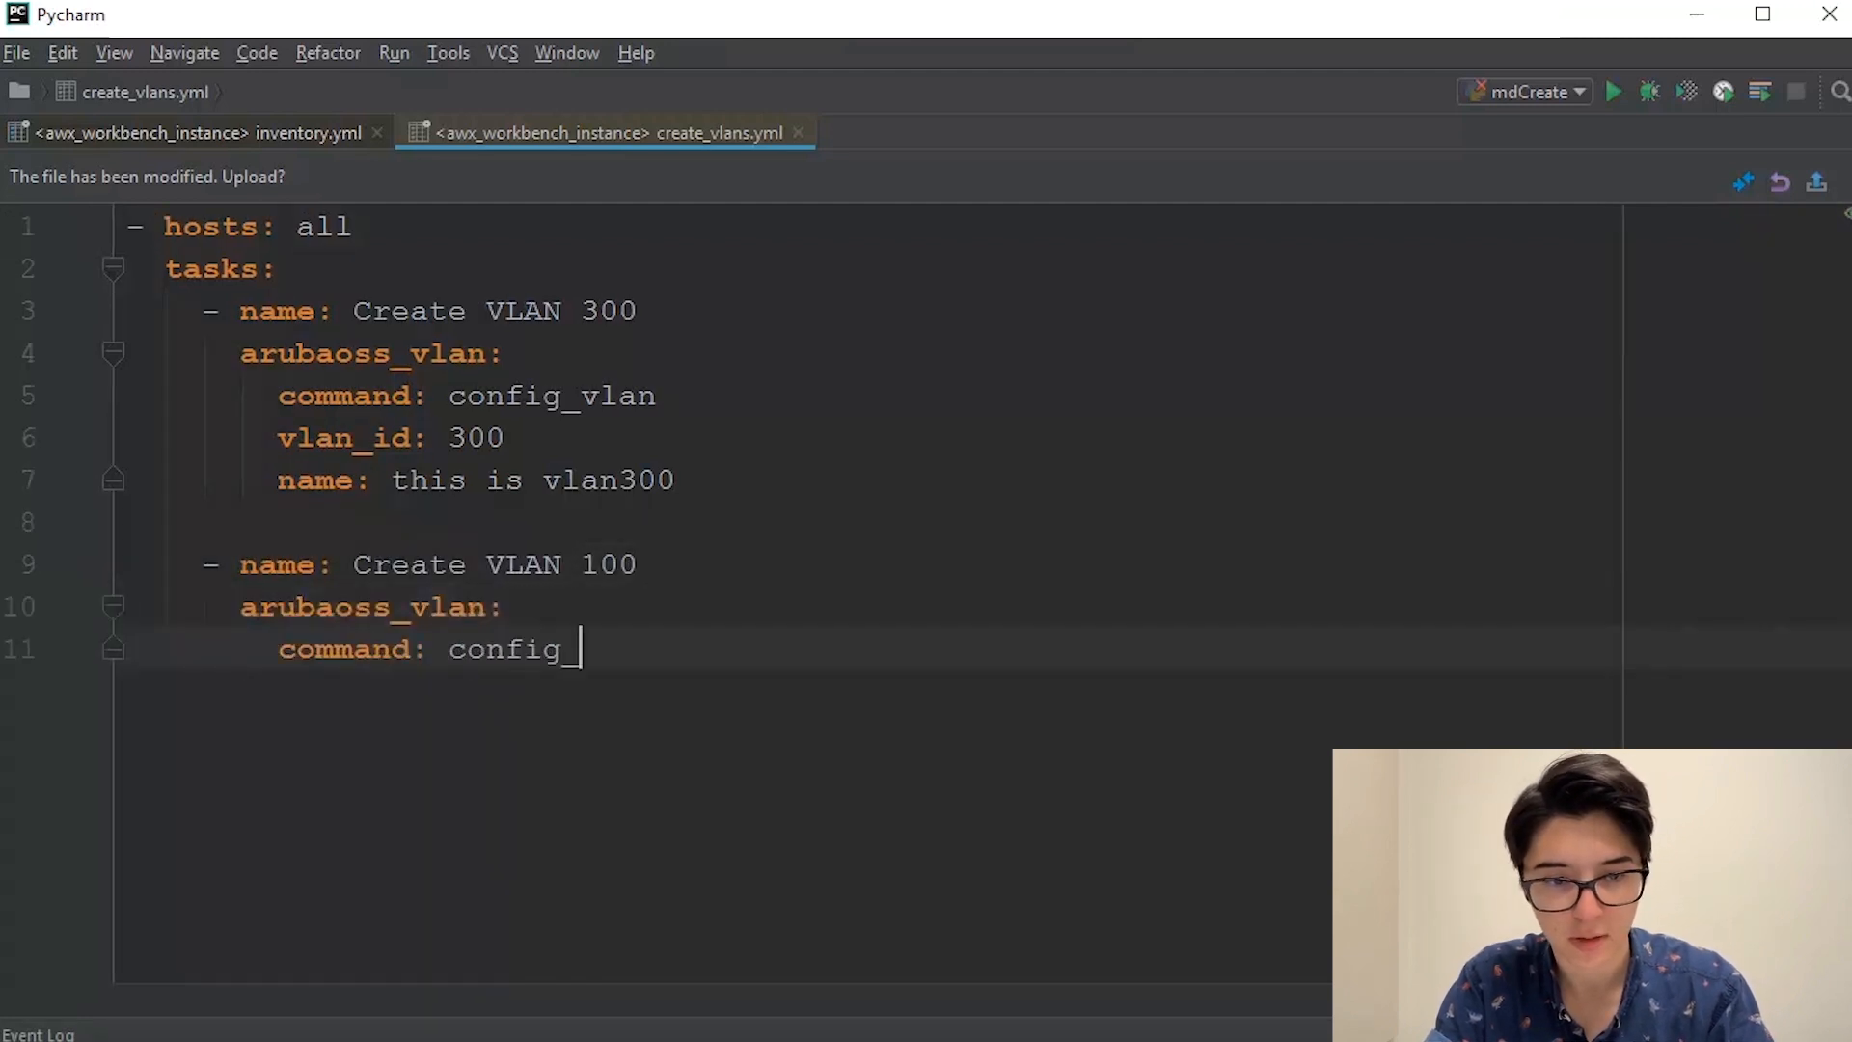
{"action": "key", "text": "Return"}
{"action": "type", "text": "vlan_id: 100         name: vlan100"}
{"action": "key", "text": "Return"}
{"action": "key", "text": "Return"}
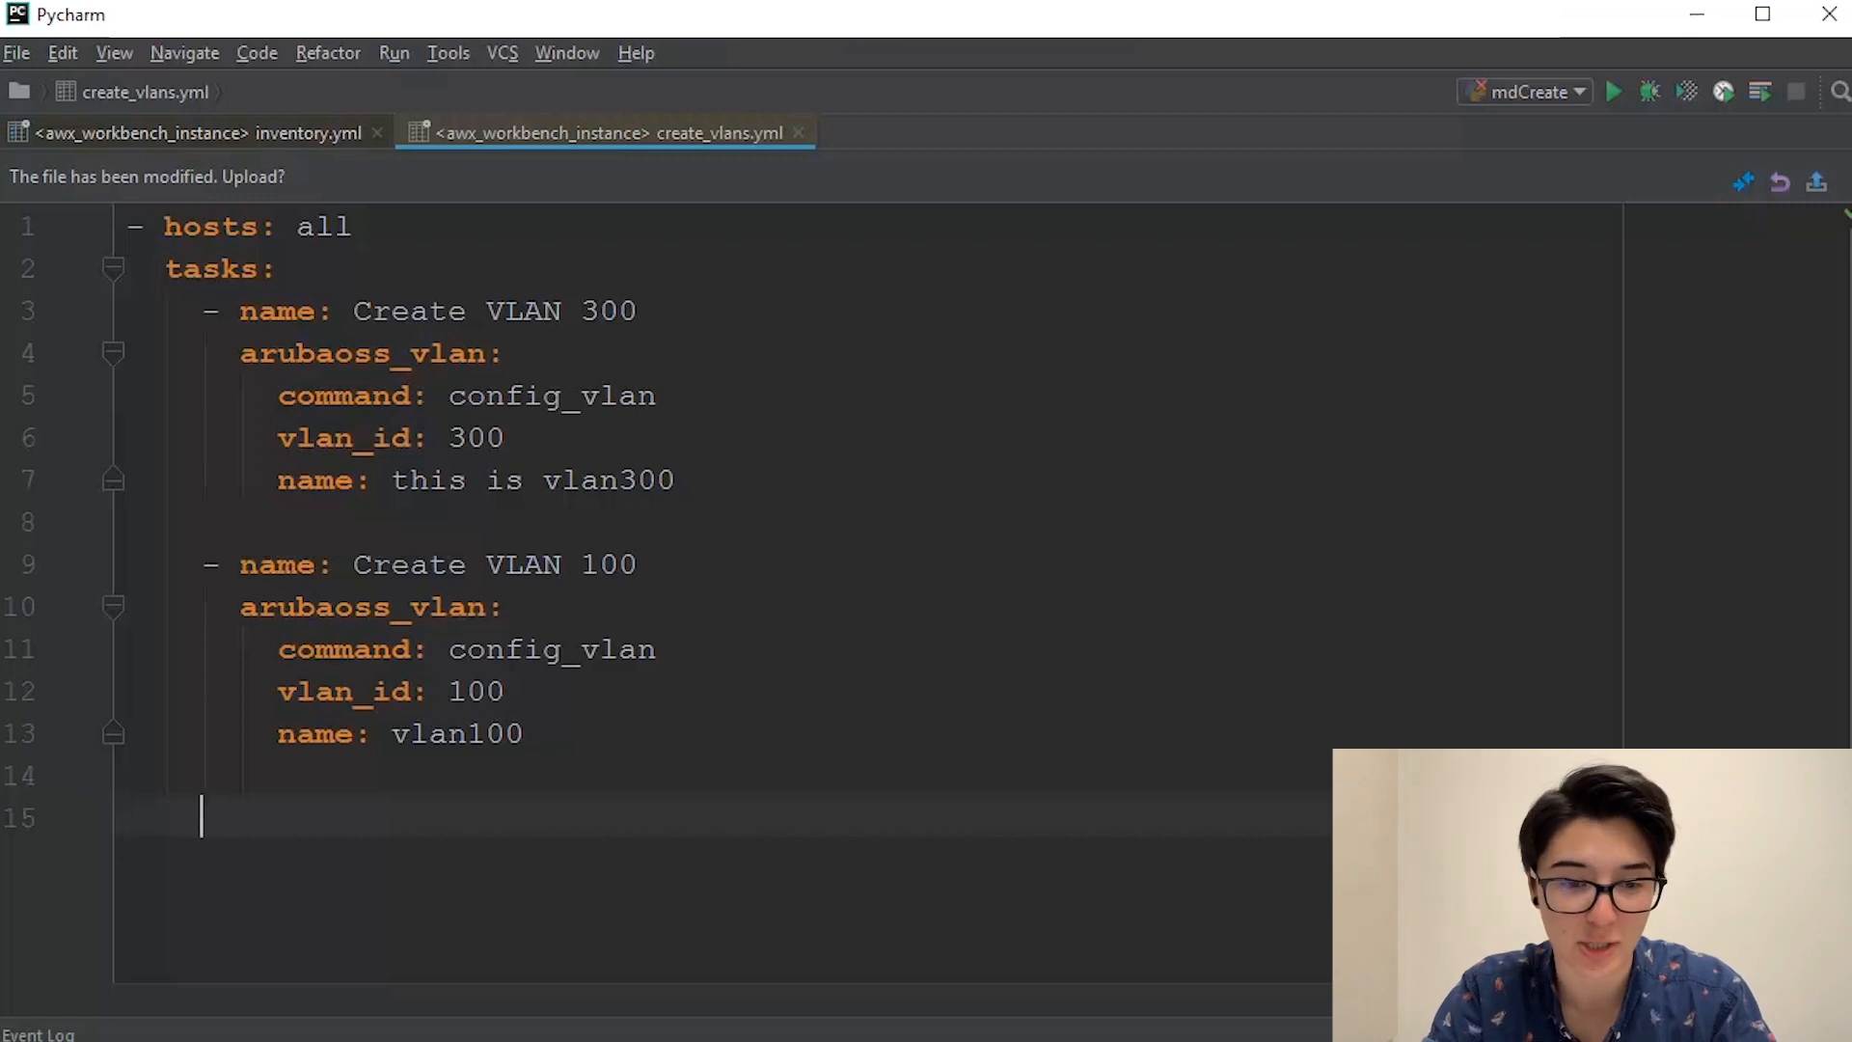
{"action": "type", "text": "-name: D"}
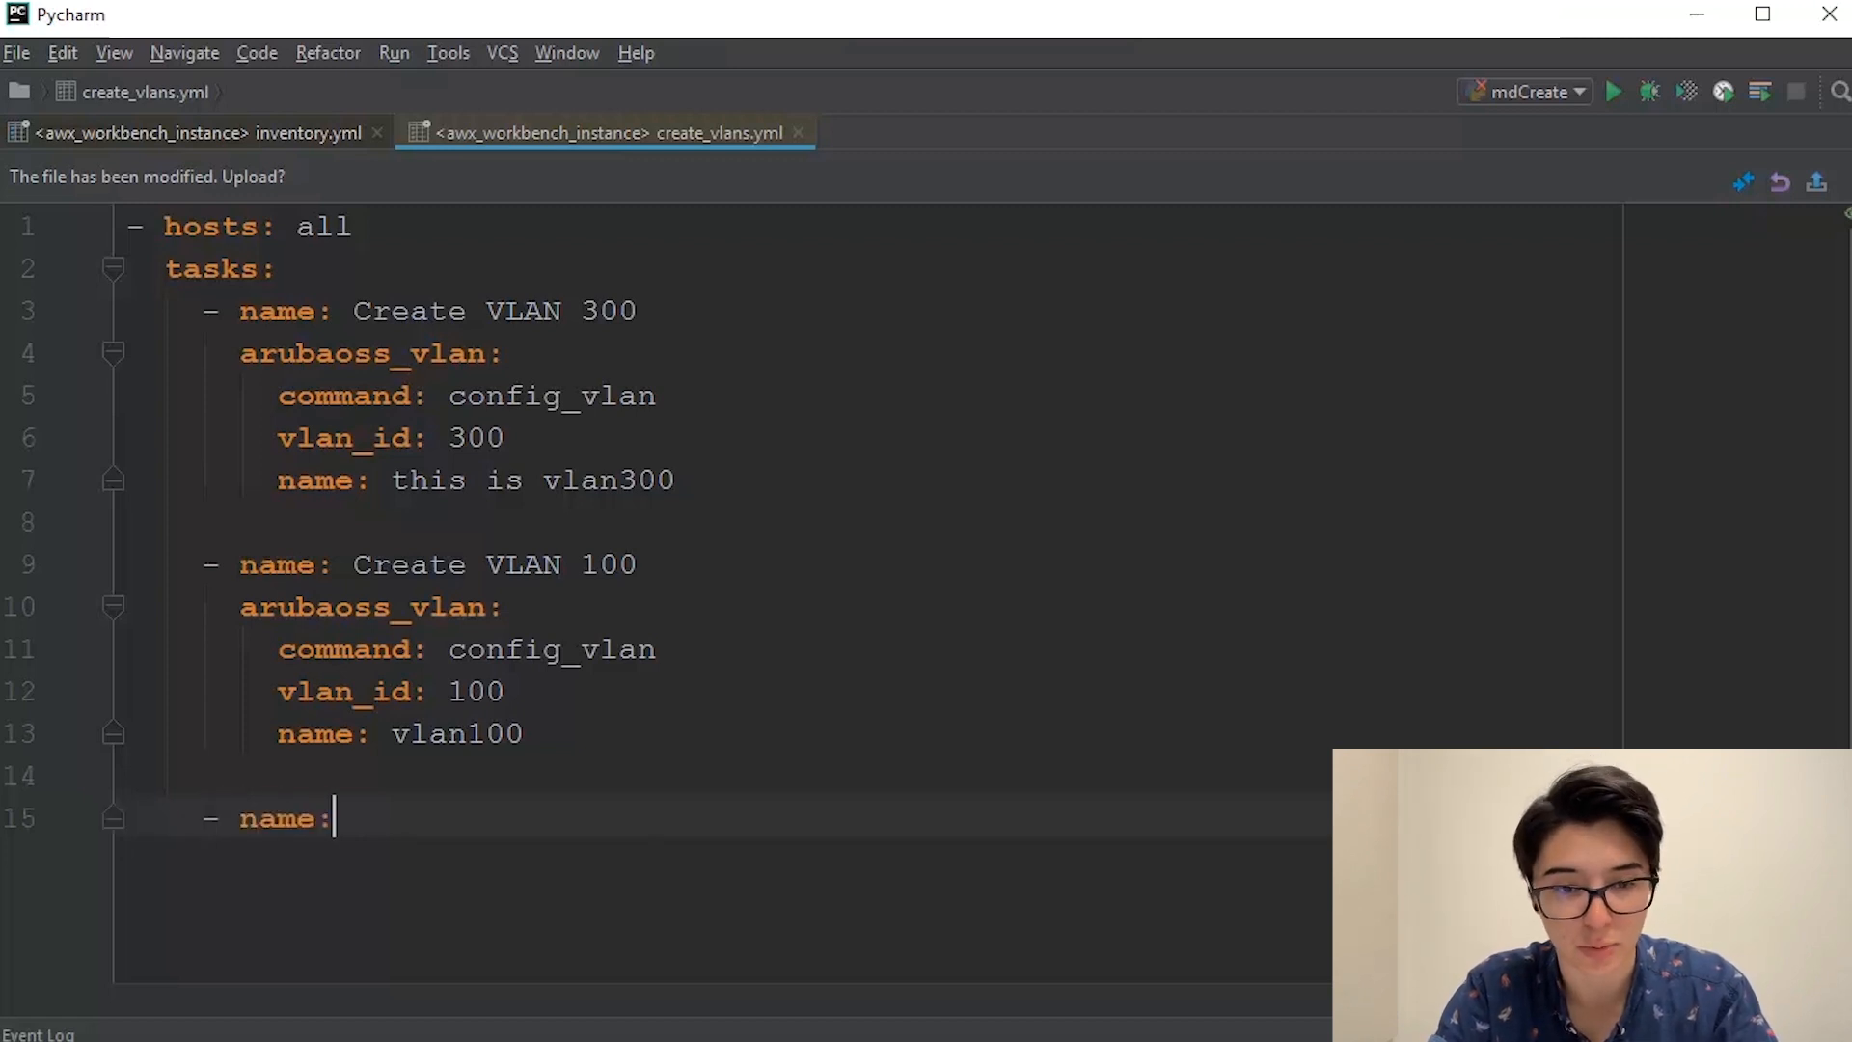
{"action": "type", "text": "elete VLAN 300"}
Add a 'Delete VLAN 300' arubaoss_vlan task with config: delete and save the playbook
{"action": "key", "text": "Return"}
{"action": "type", "text": "ar"}
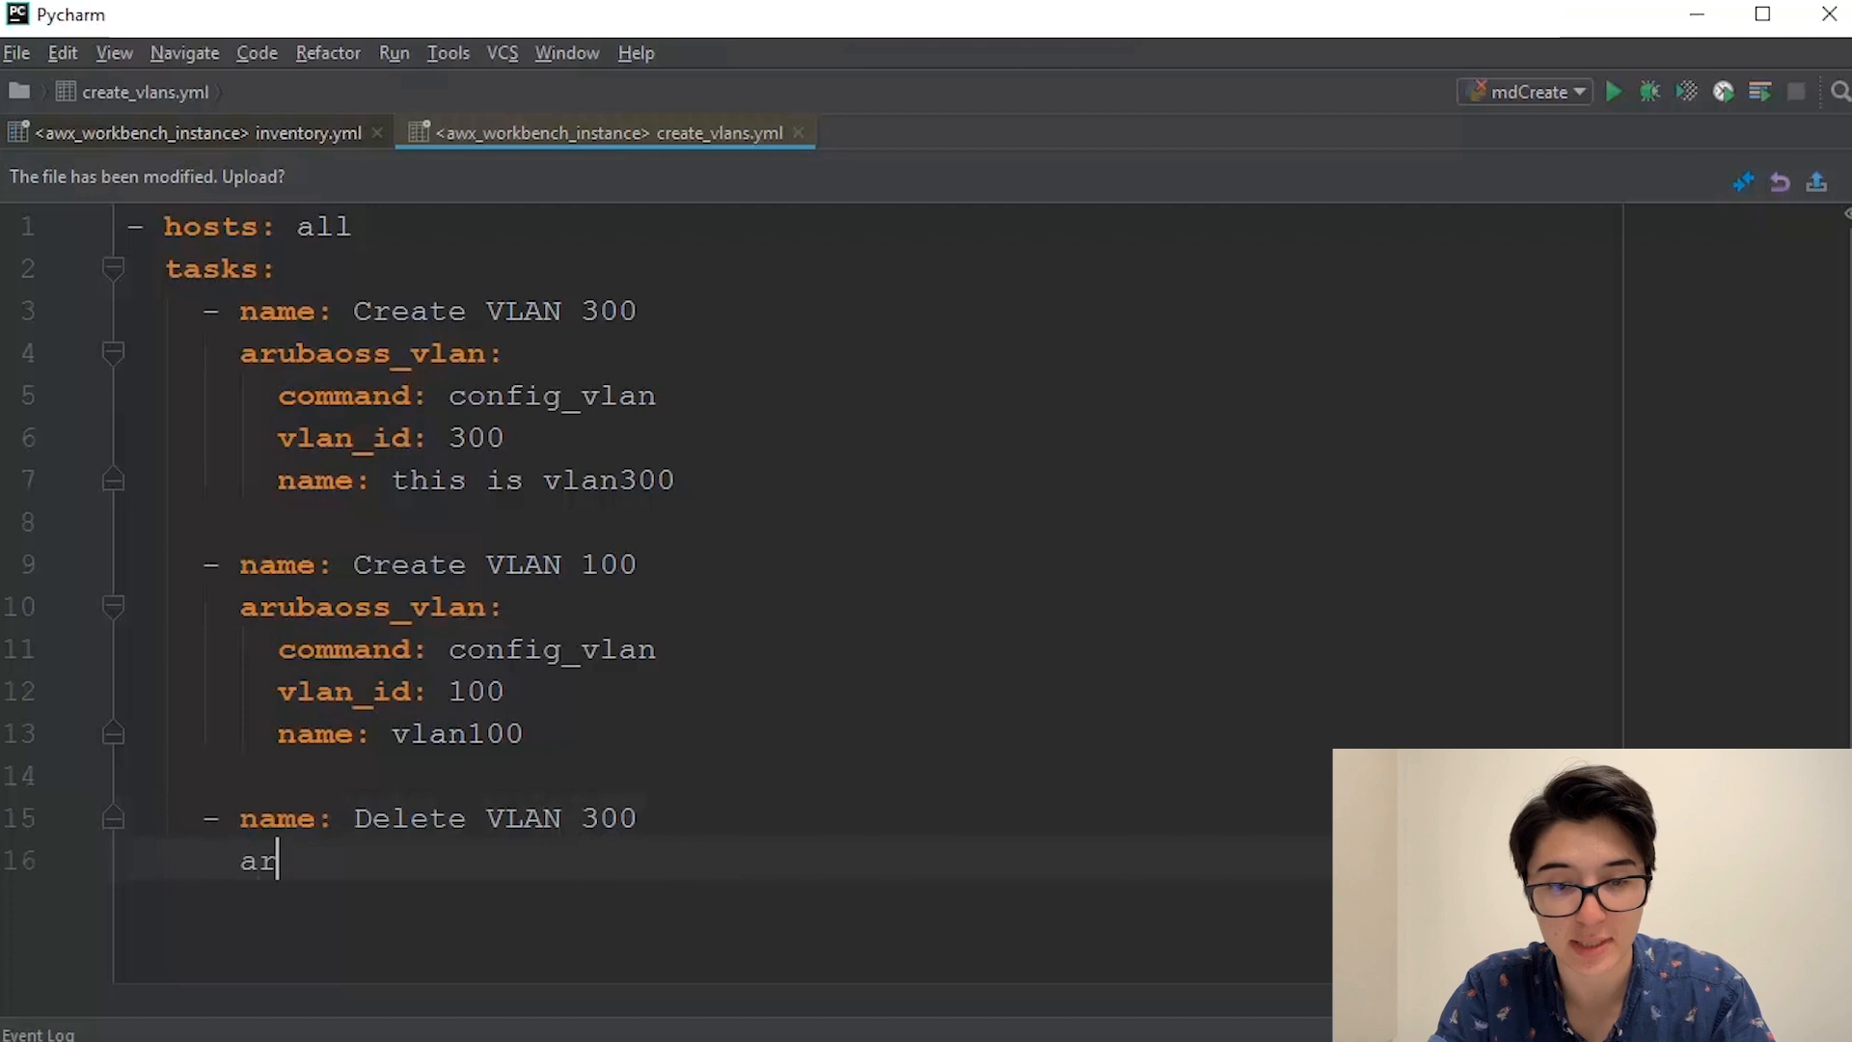
{"action": "type", "text": "ubaoss_vlan:"}
{"action": "key", "text": "Return"}
{"action": "type", "text": "command: config_"}
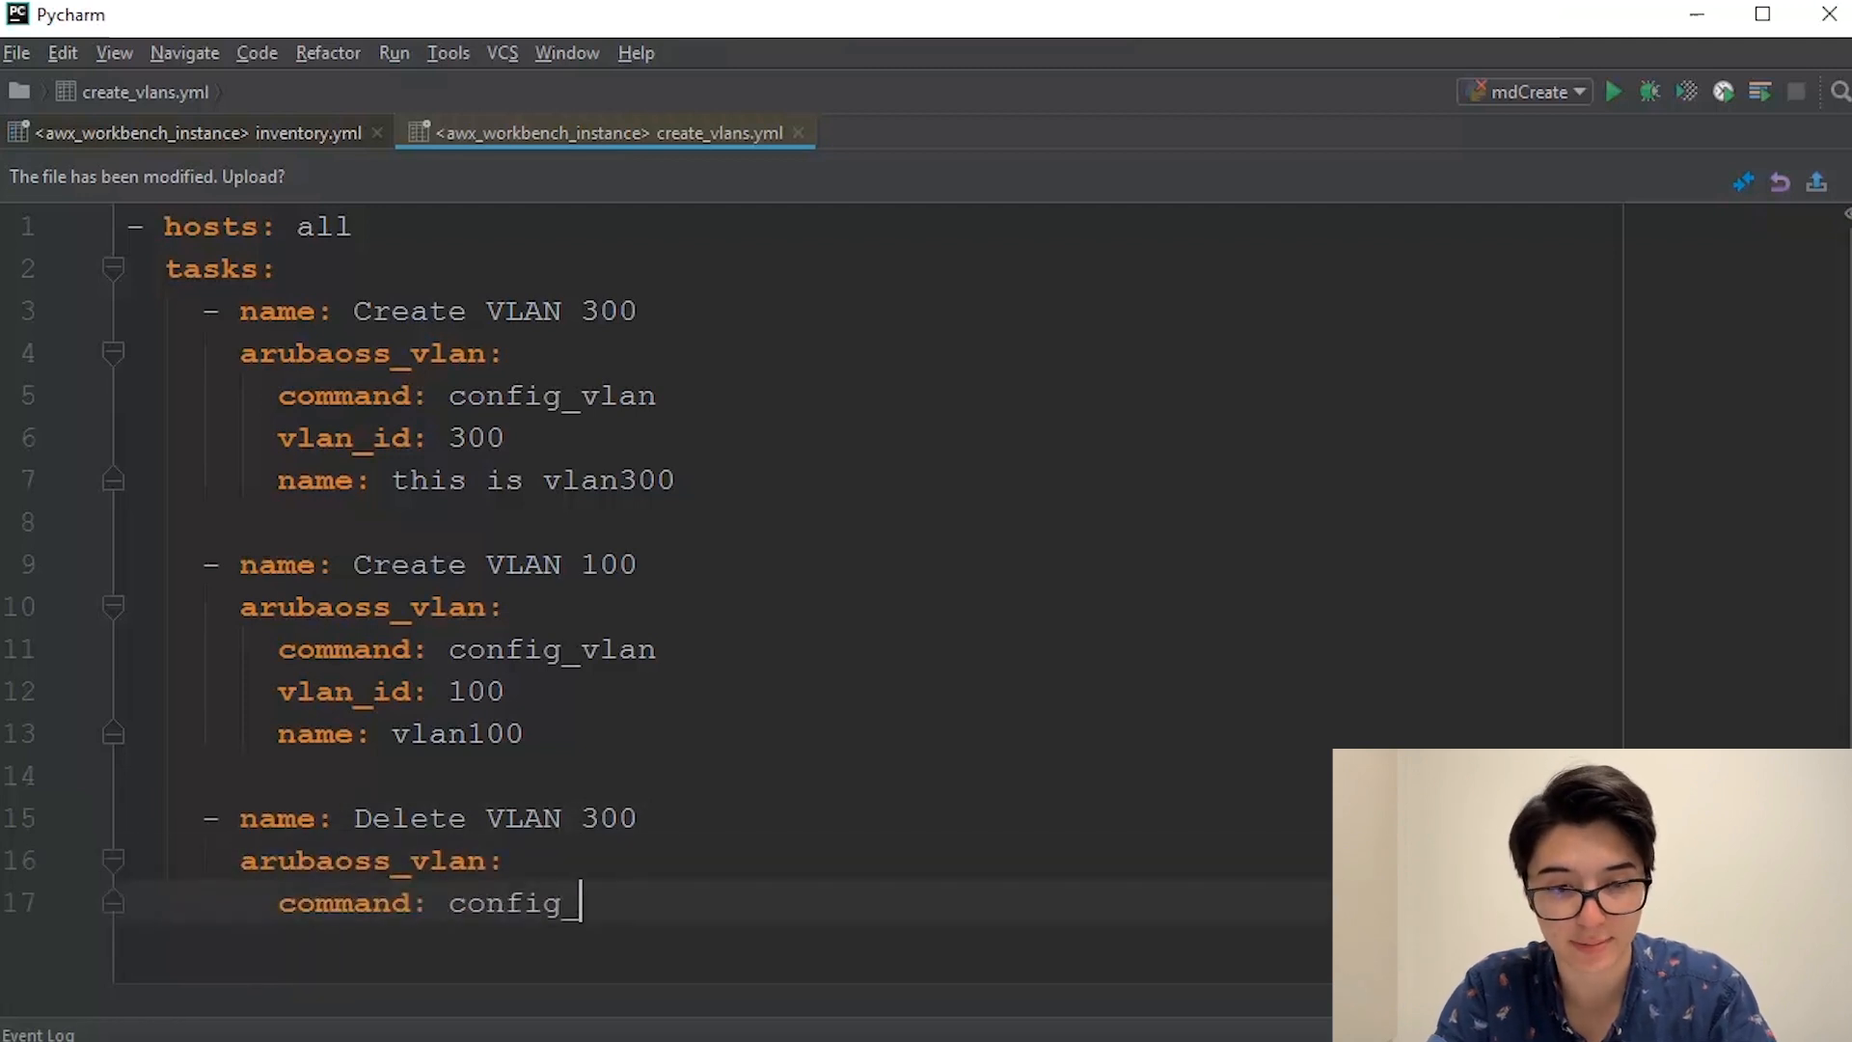
{"action": "type", "text": "vlan"}
{"action": "key", "text": "Return"}
{"action": "type", "text": "vlan_id: 300"}
{"action": "key", "text": "Return"}
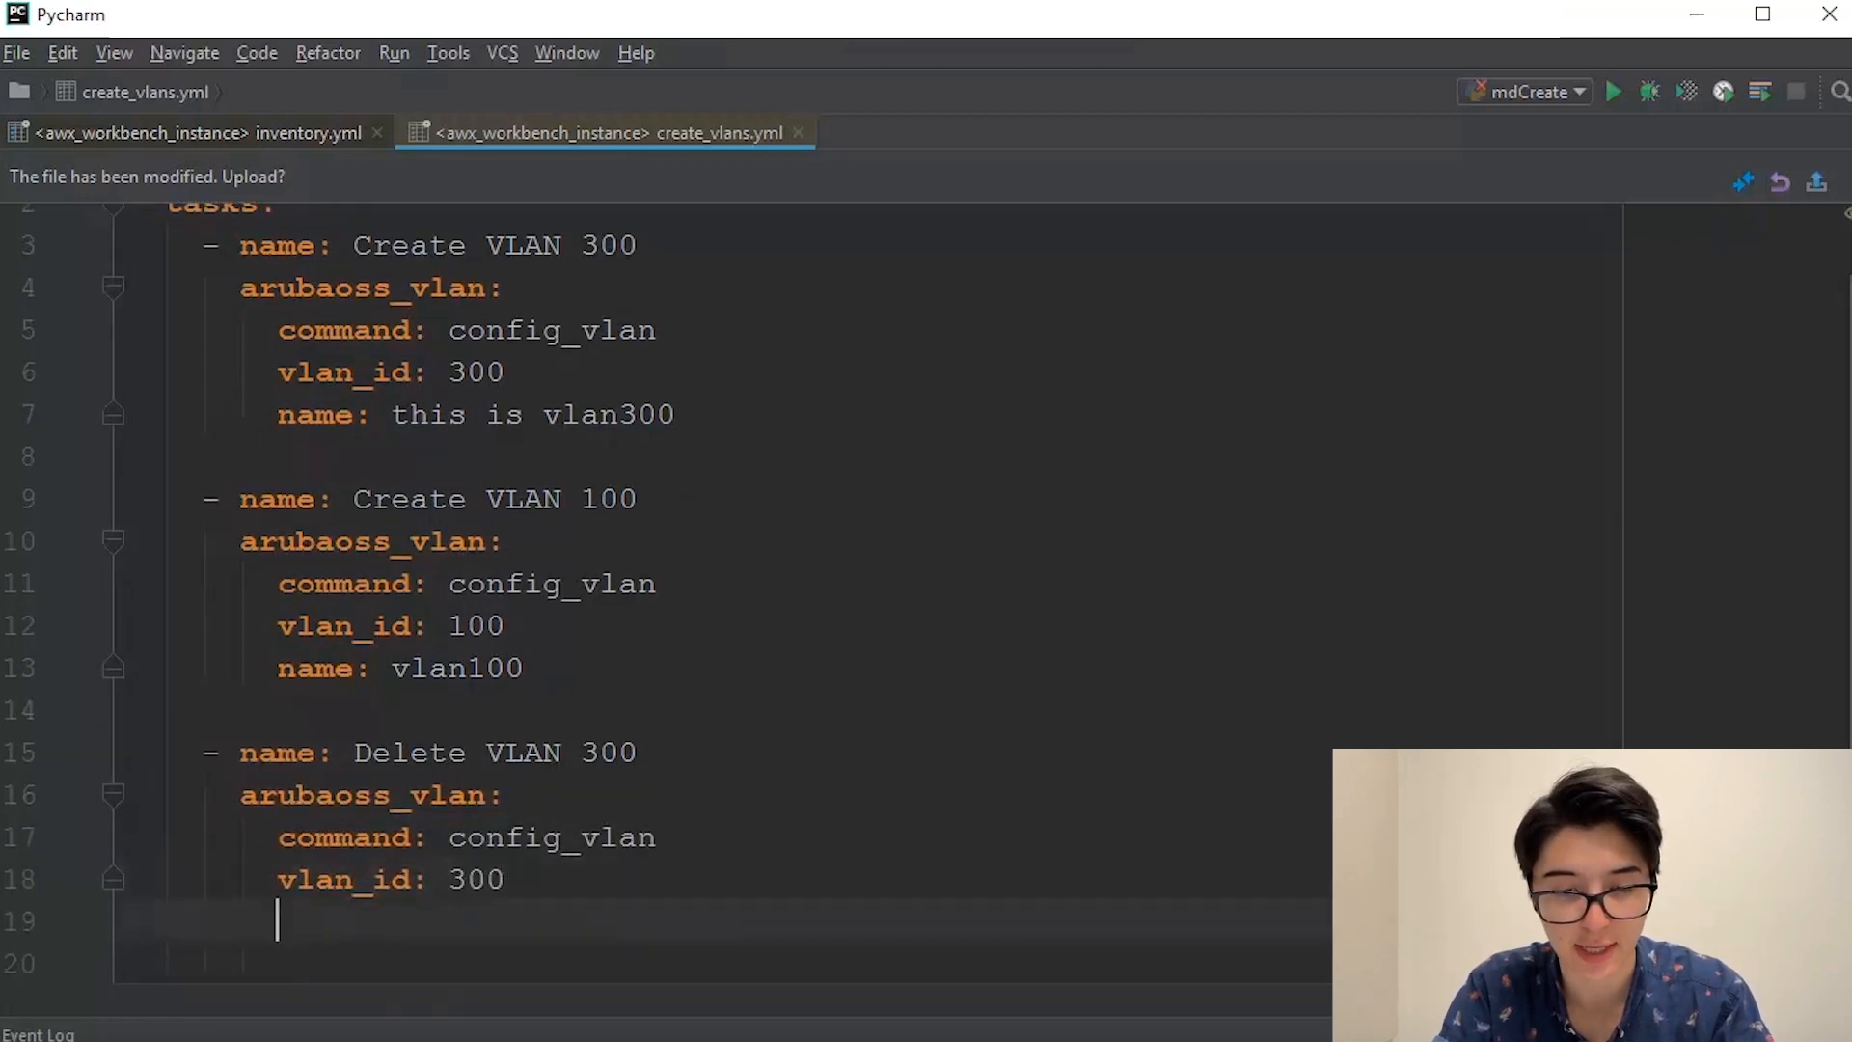
{"action": "type", "text": "config: delete"}
{"action": "key", "text": "ctrl+s"}
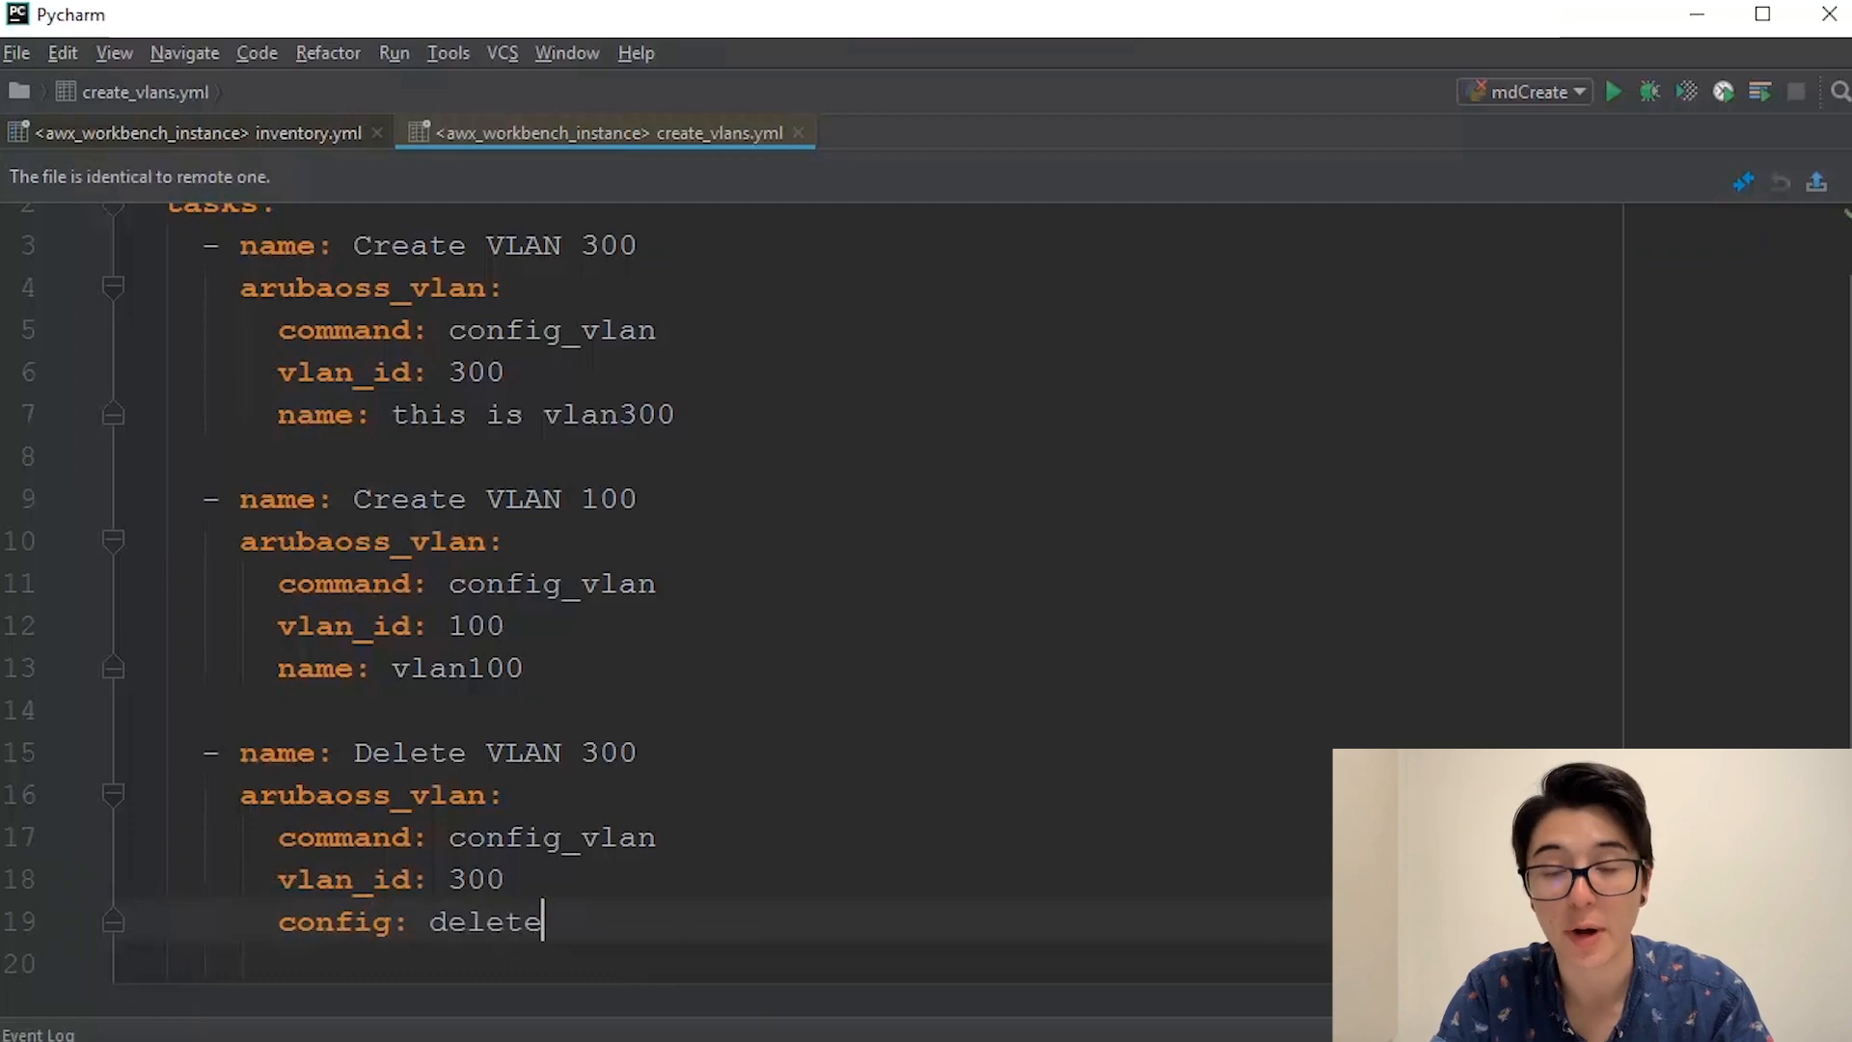
{"action": "key", "text": "Return"}
{"action": "type", "text": "name: this is vlan"}
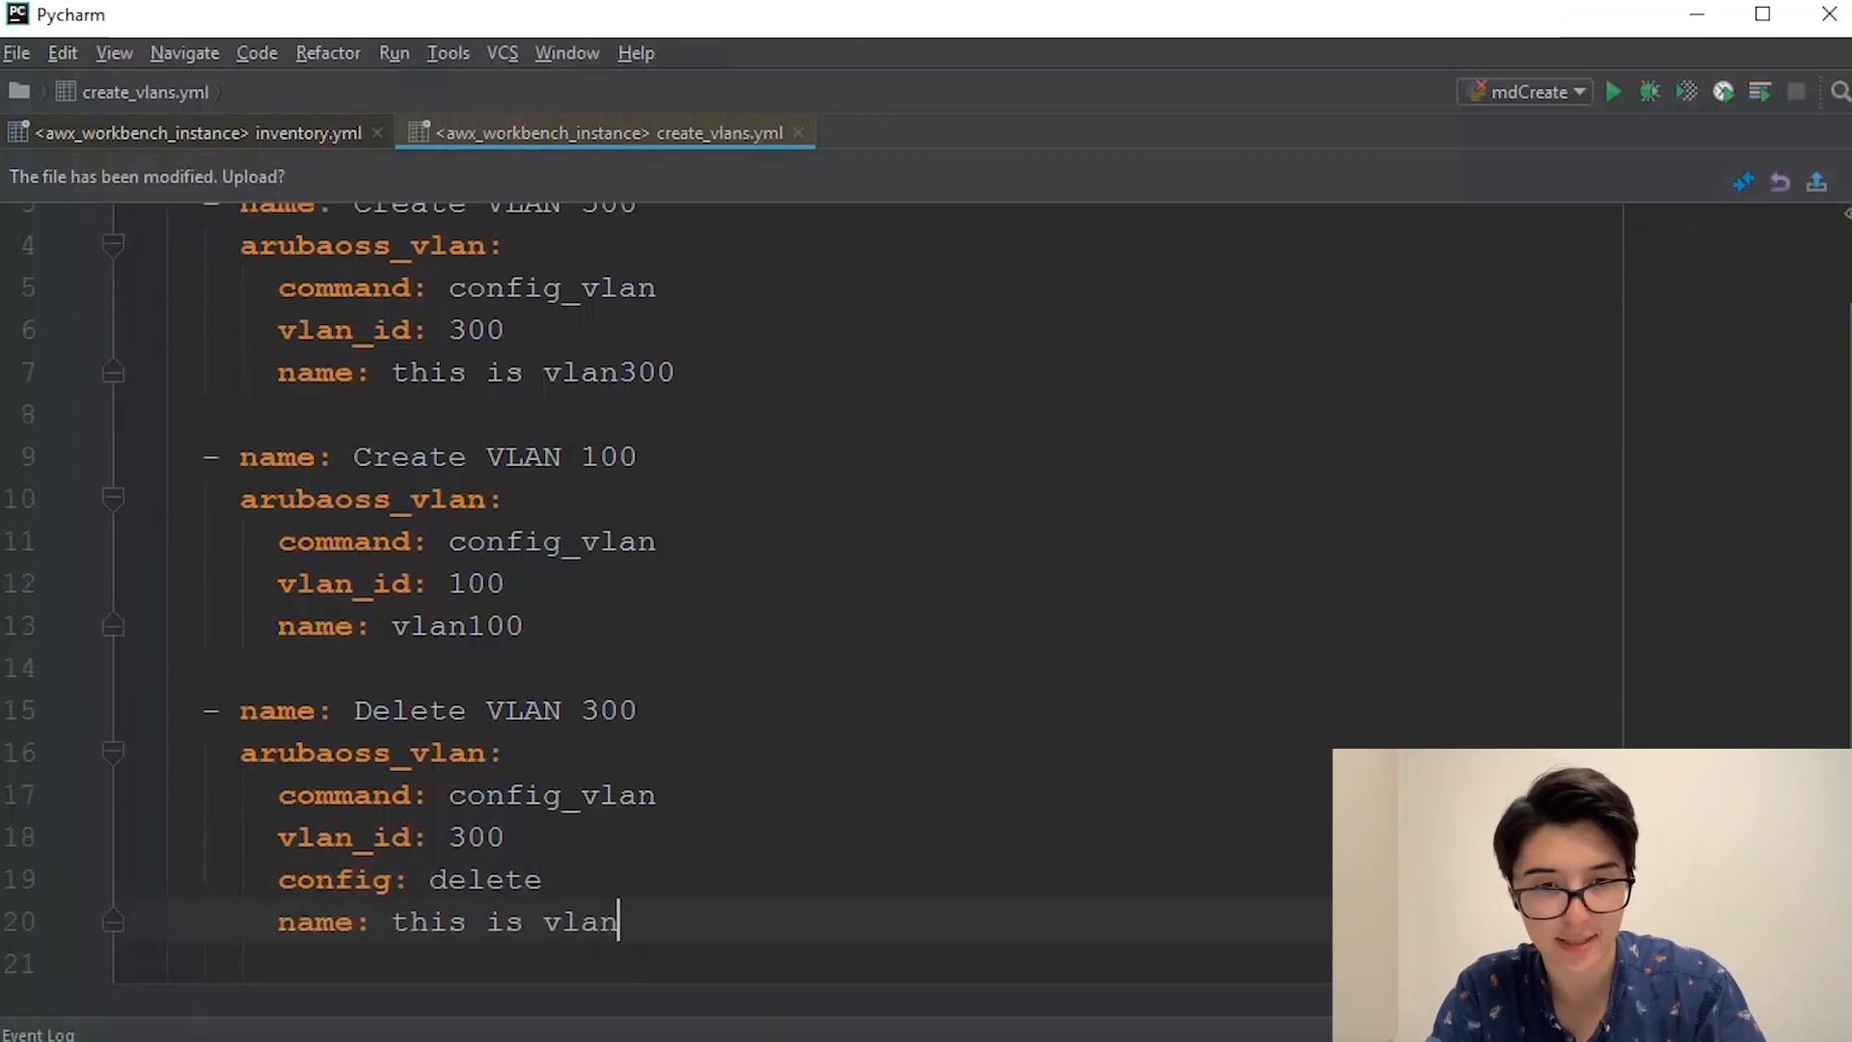
{"action": "type", "text": "300"}
{"action": "key", "text": "ctrl+s"}
Rerun the playbook from the control machine, then list Switch2's VLANs showing 100 but not 300
{"action": "key", "text": "alt+Tab"}
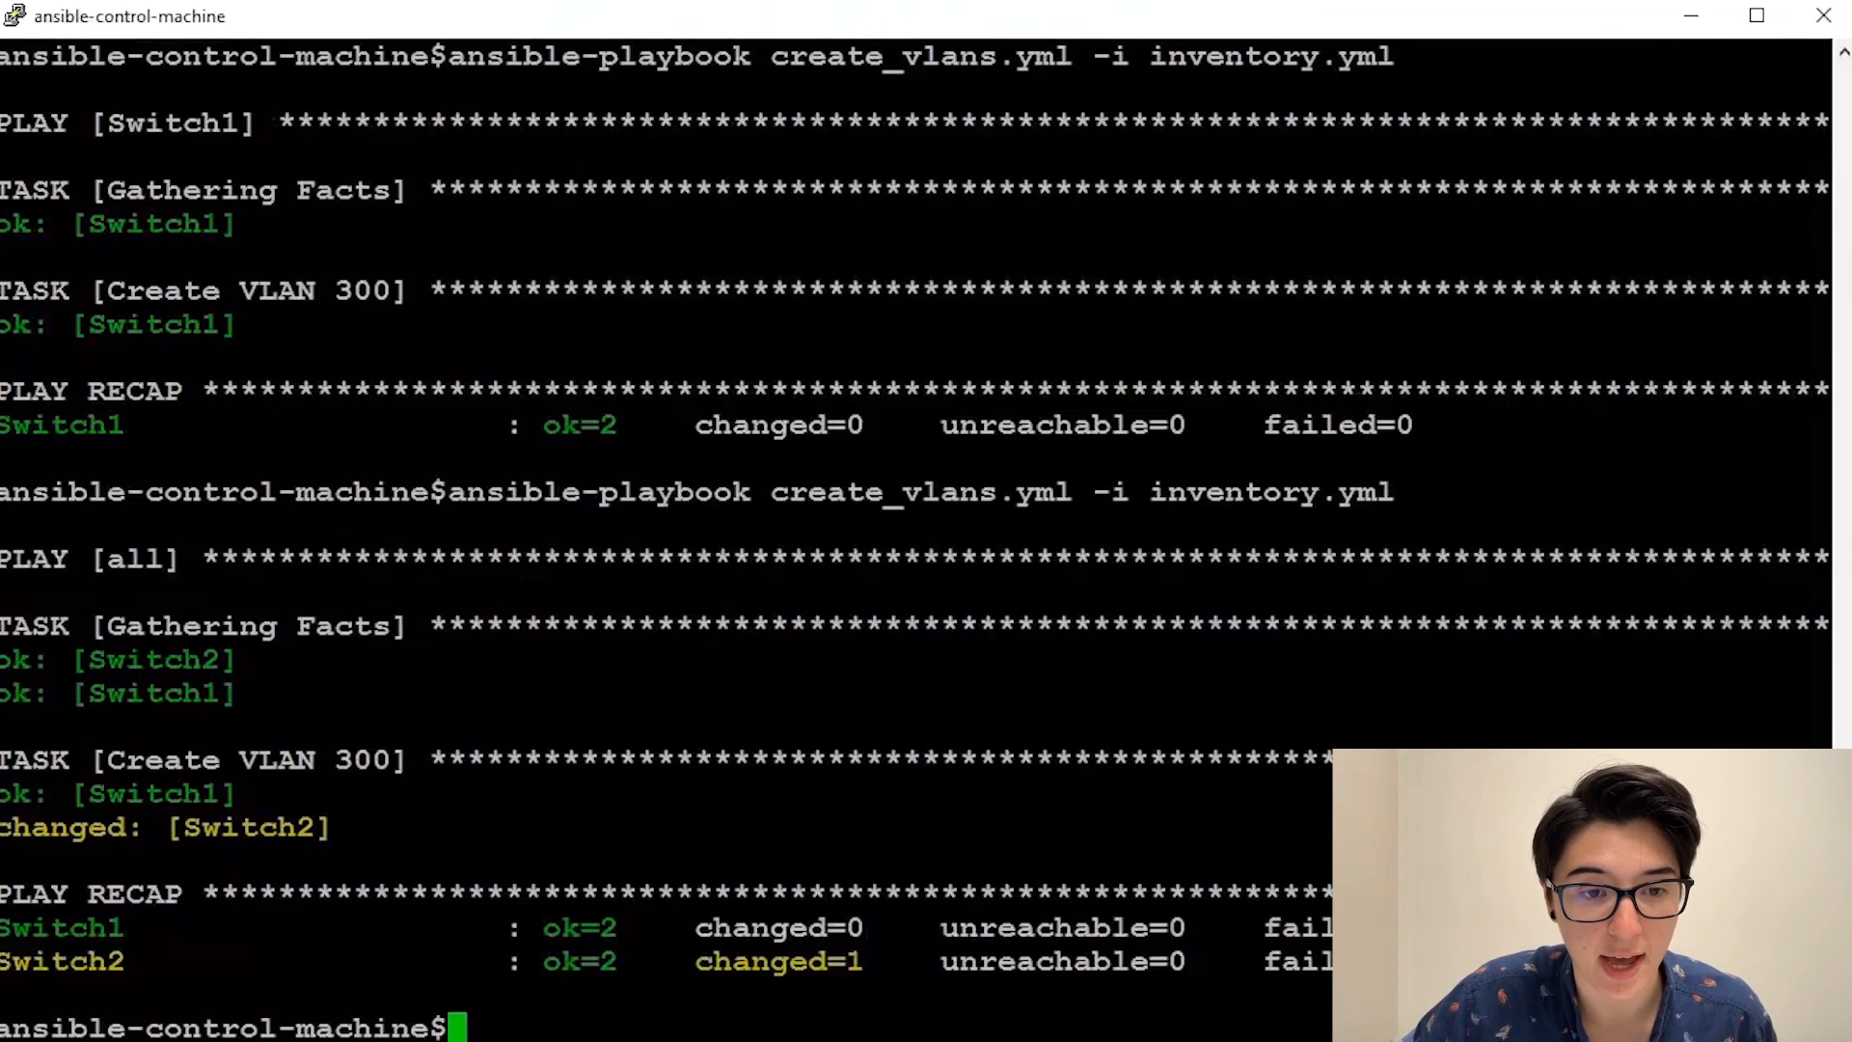
{"action": "key", "text": "Up"}
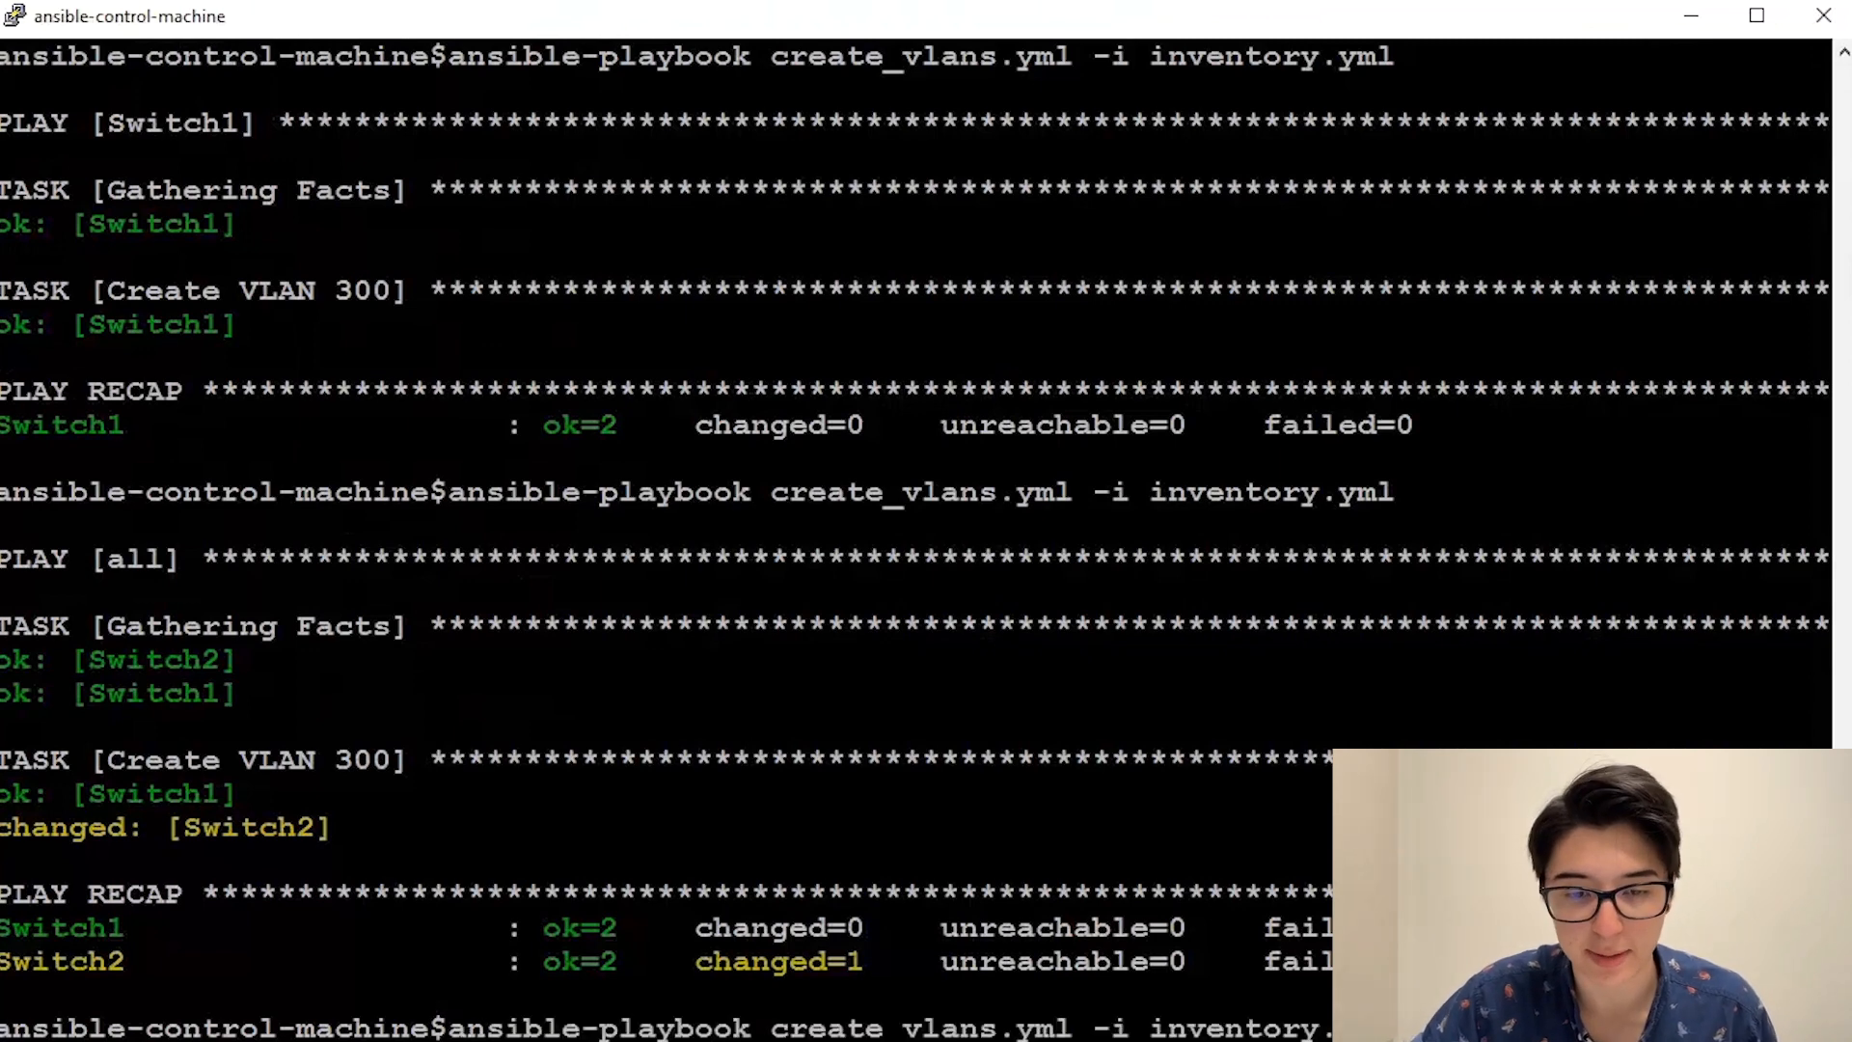
{"action": "key", "text": "Return"}
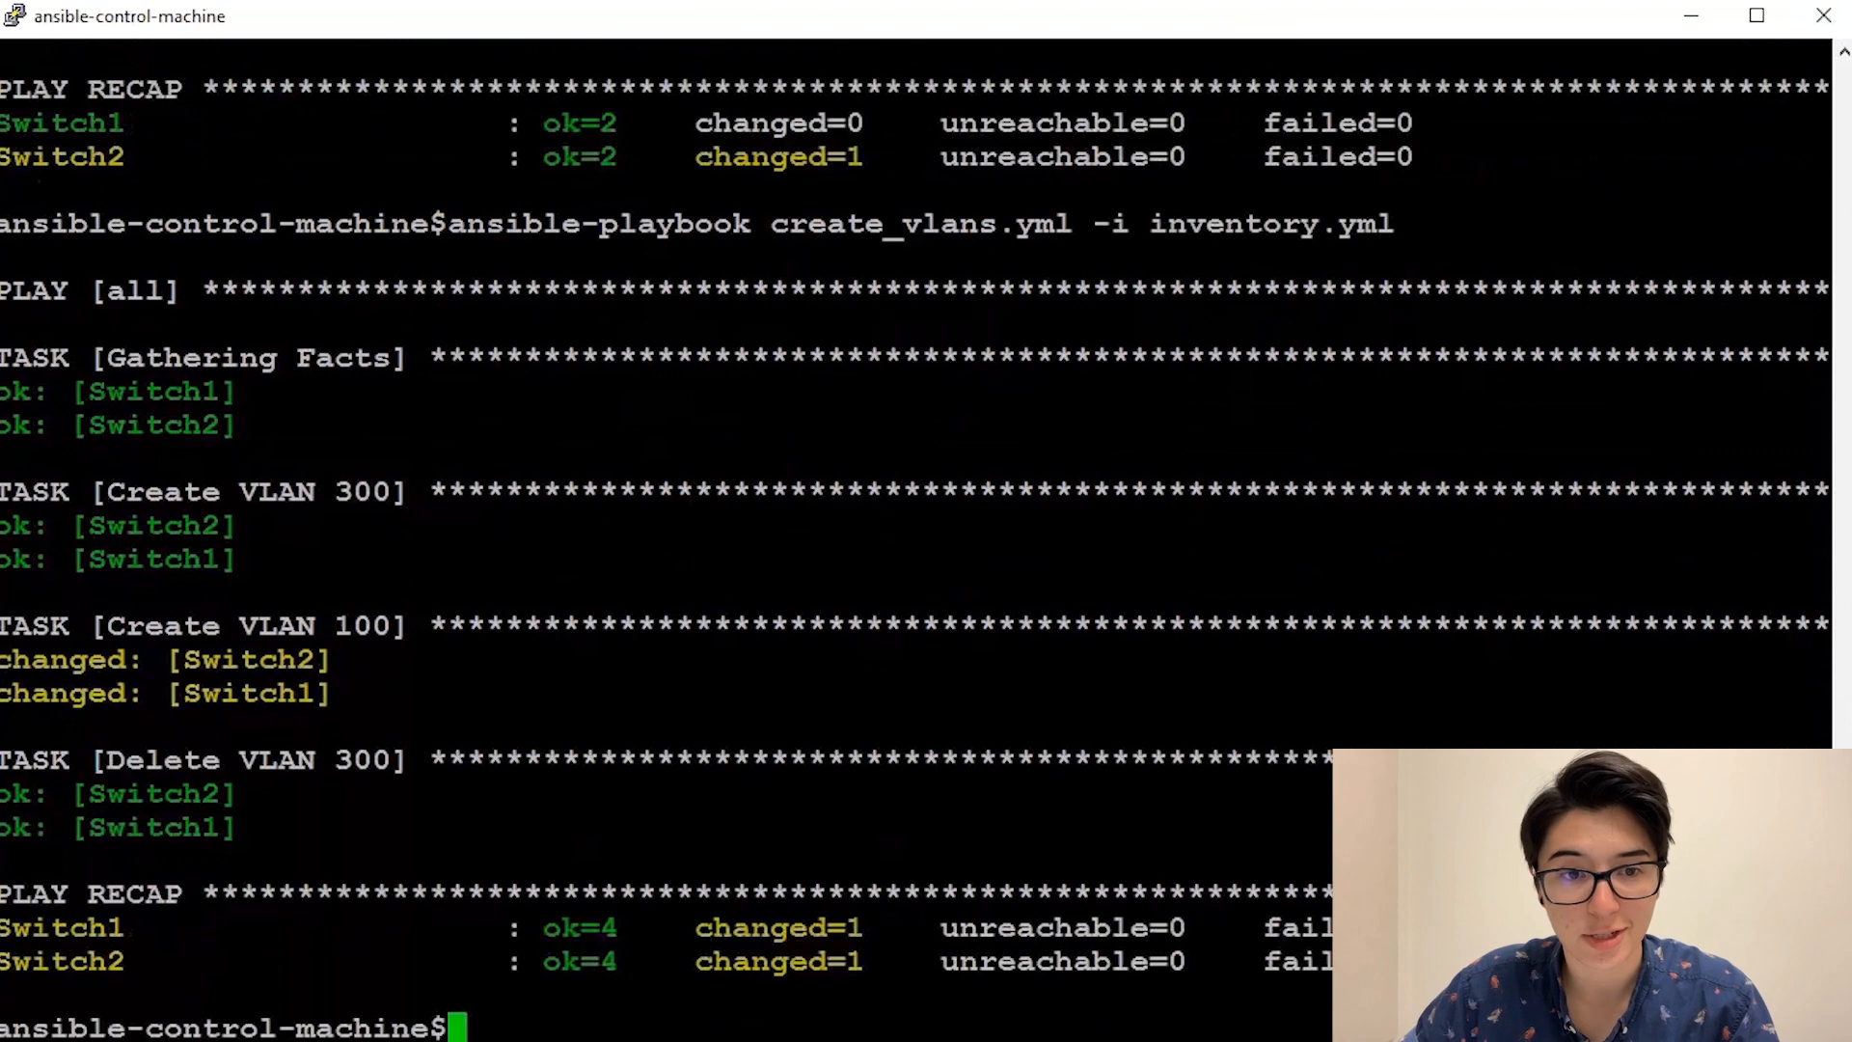
{"action": "key", "text": "alt+Tab"}
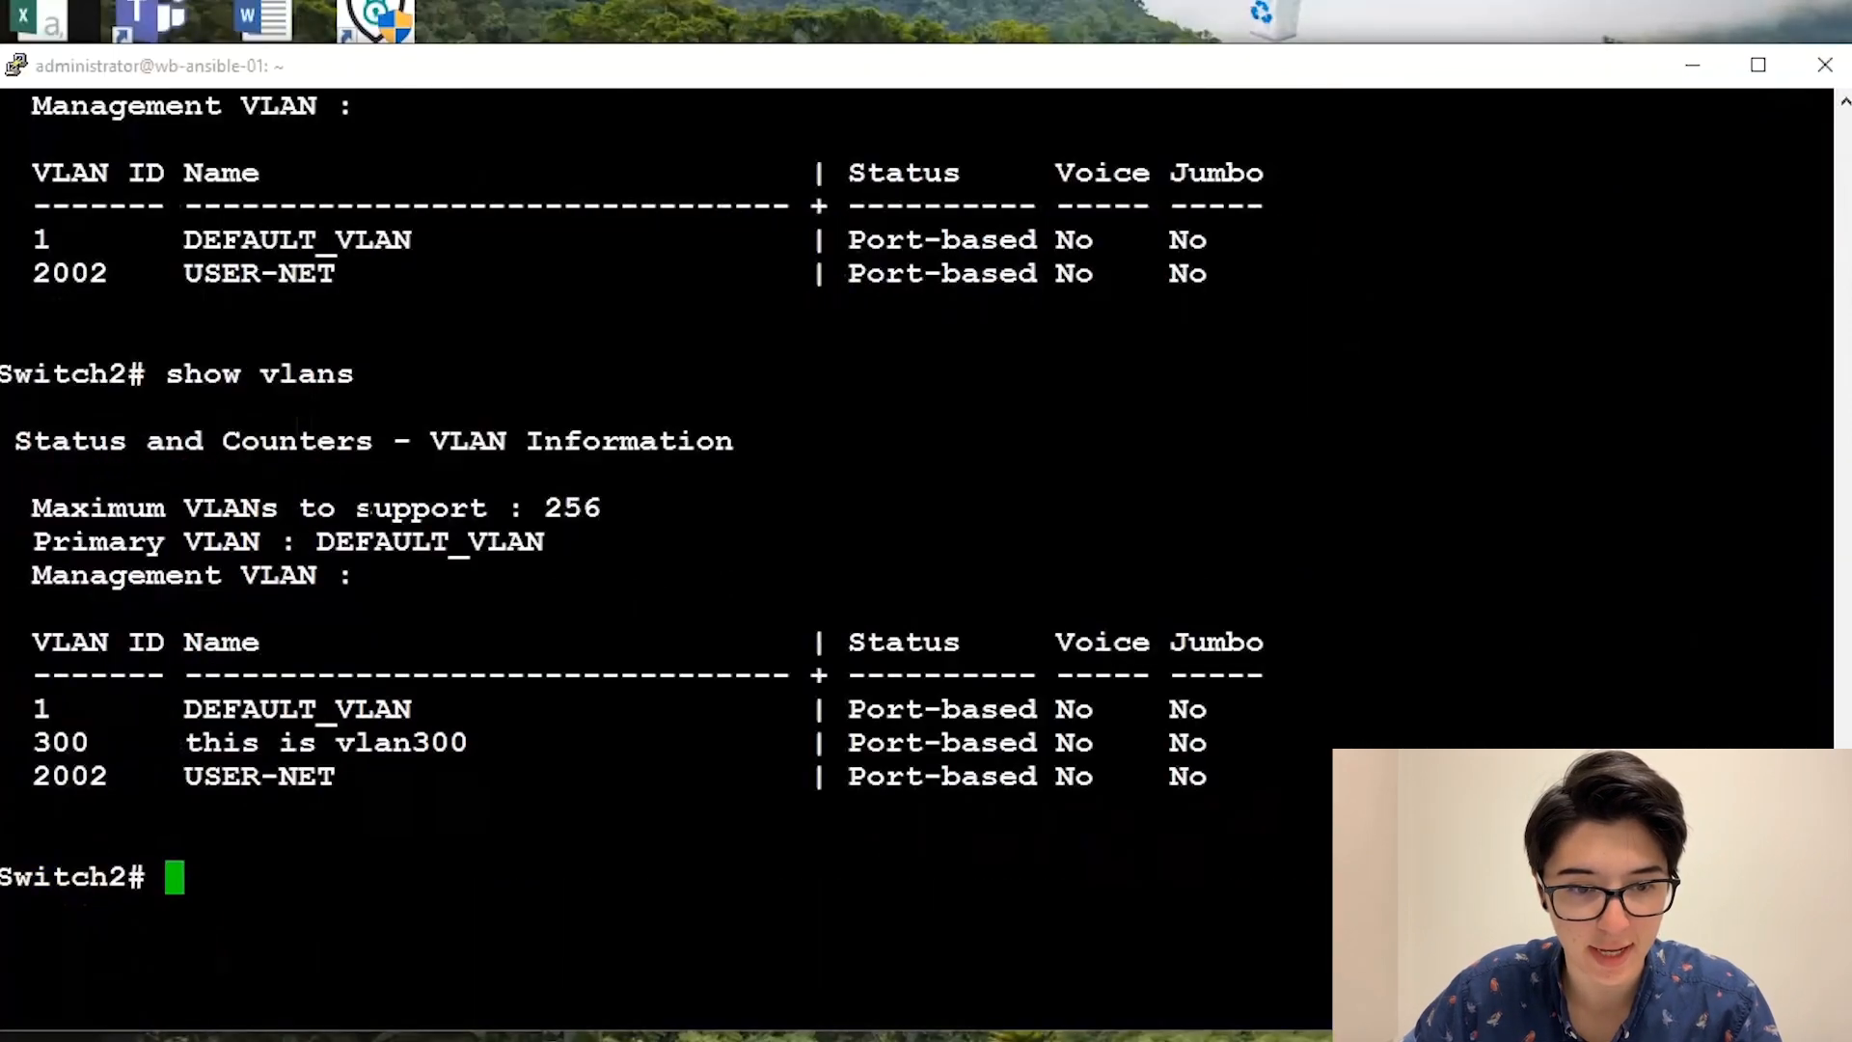
{"action": "type", "text": "show vlans"}
{"action": "key", "text": "Return"}
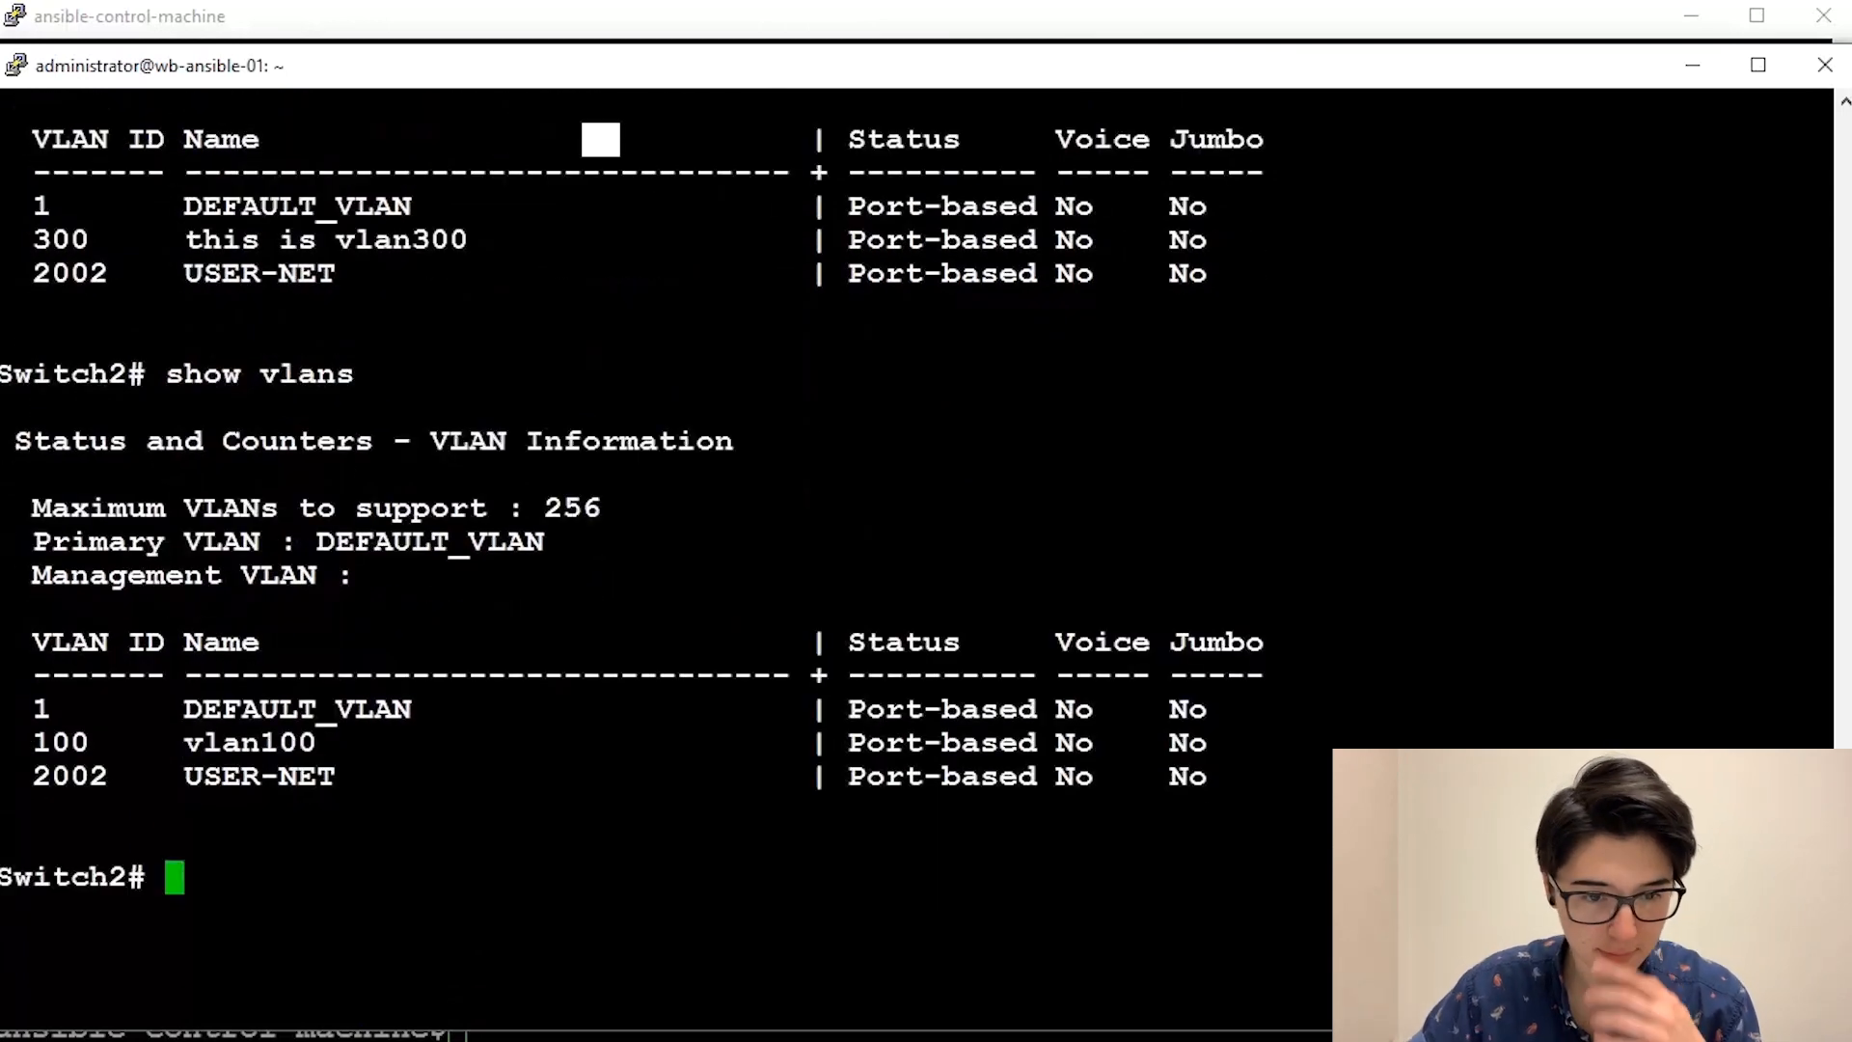